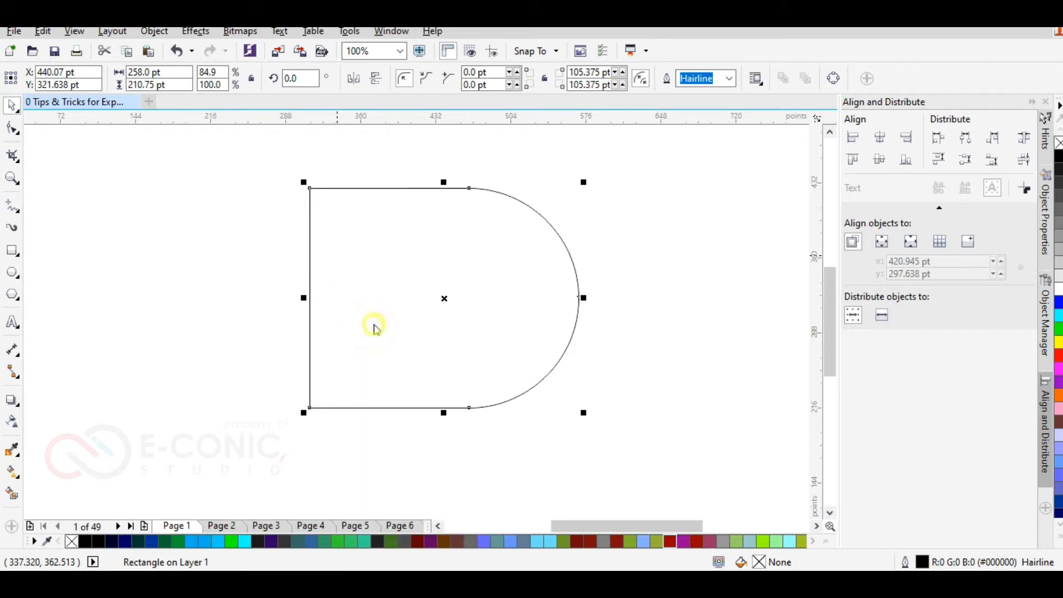
Step: Duplicate the D-shaped outline below the original and stretch the copy slightly wider at its straight edge
right_click(374, 323)
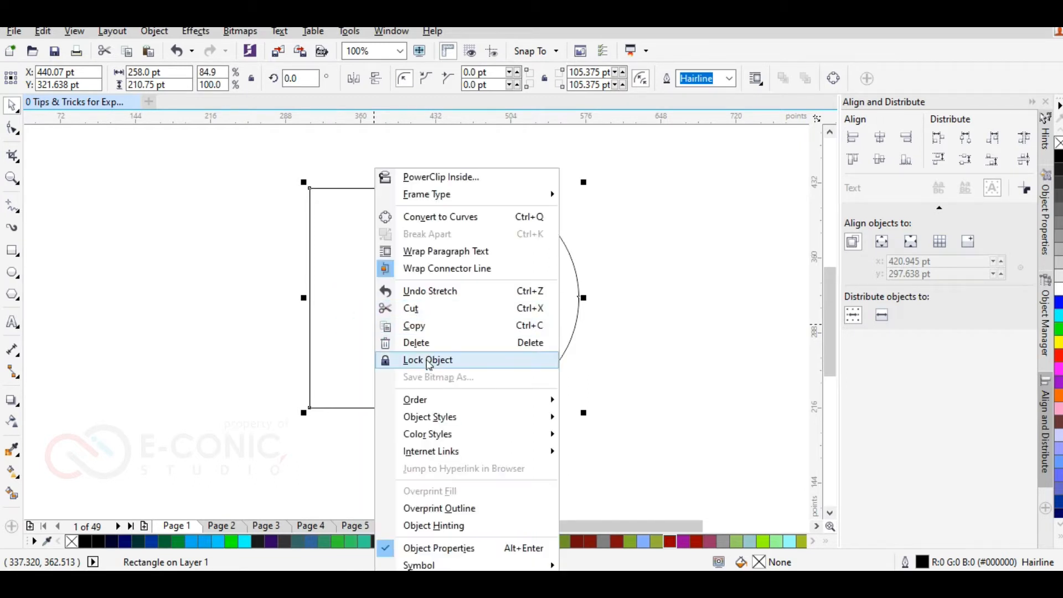
left_click(250, 296)
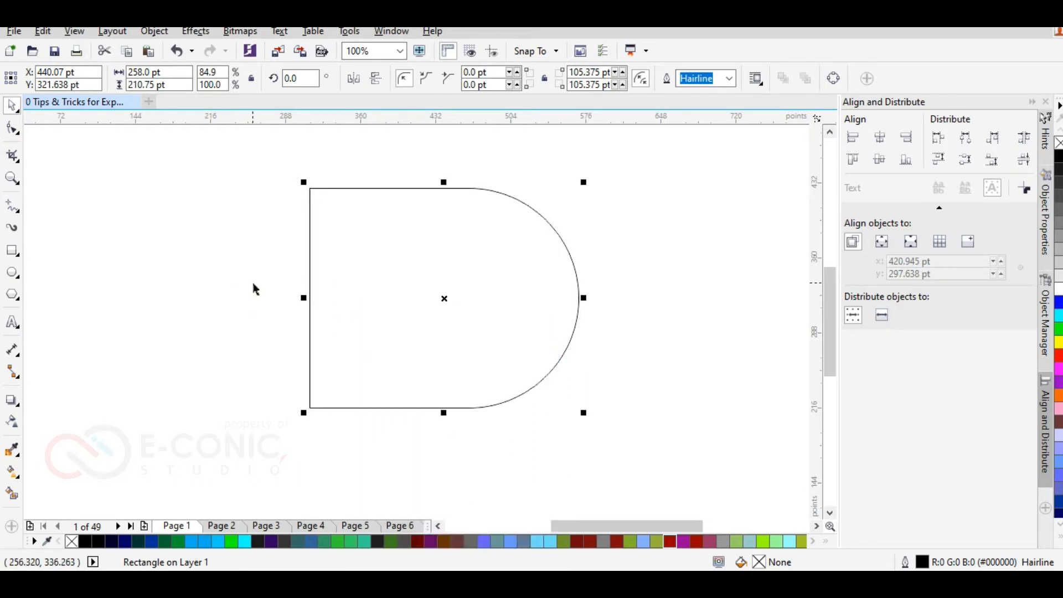
left_click_drag(349, 221, 360, 270)
left_click_drag(314, 346, 295, 347)
left_click(189, 183)
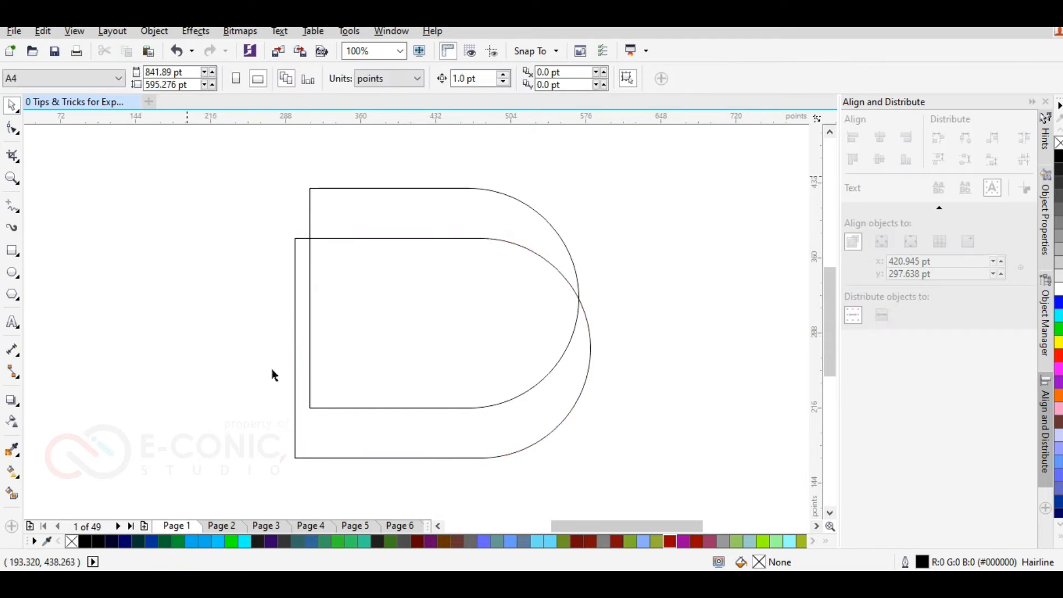
Step: Add a third offset D outline and adjust the shapes so their curved edges cross at one point
left_click(310, 293)
left_click_drag(304, 296, 330, 299)
left_click_drag(589, 321, 582, 323)
left_click_drag(580, 360, 576, 331)
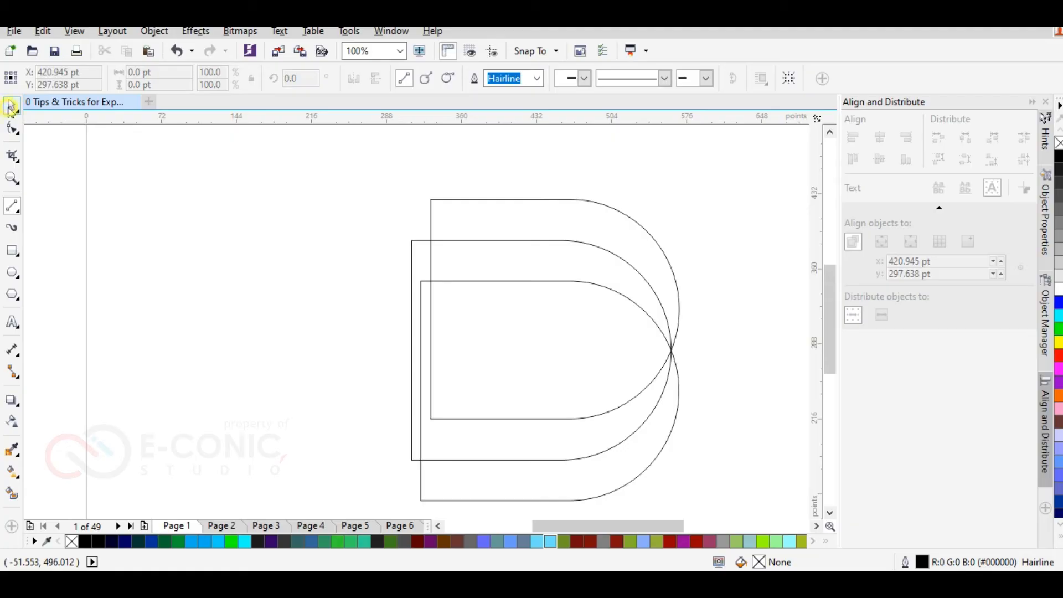
Step: Draw a closed five-node leaf outline inside the overlapping D shapes and bend its segments into curves
left_click(458, 316)
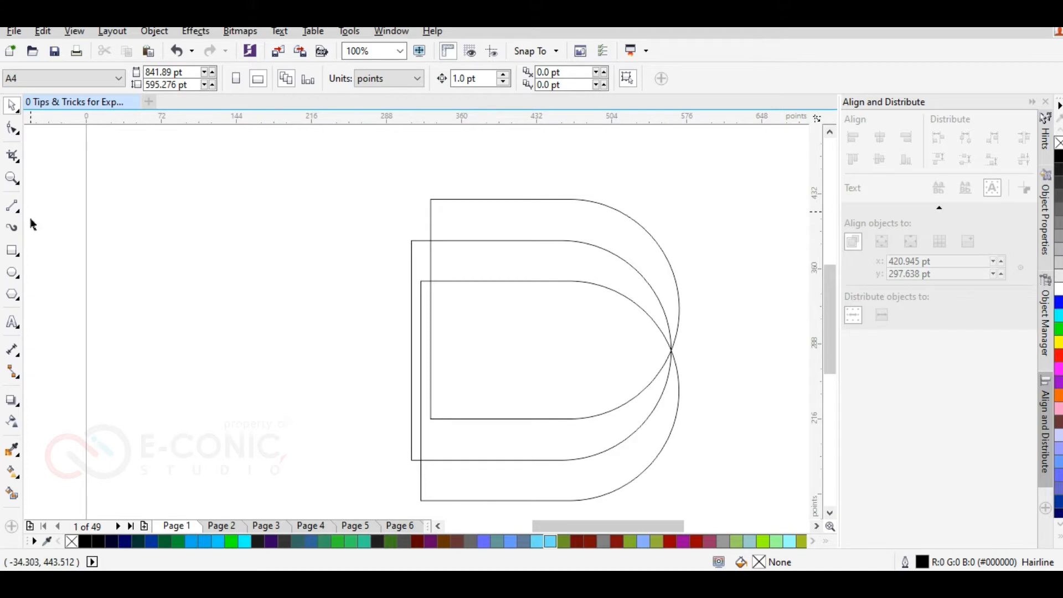
left_click(15, 208)
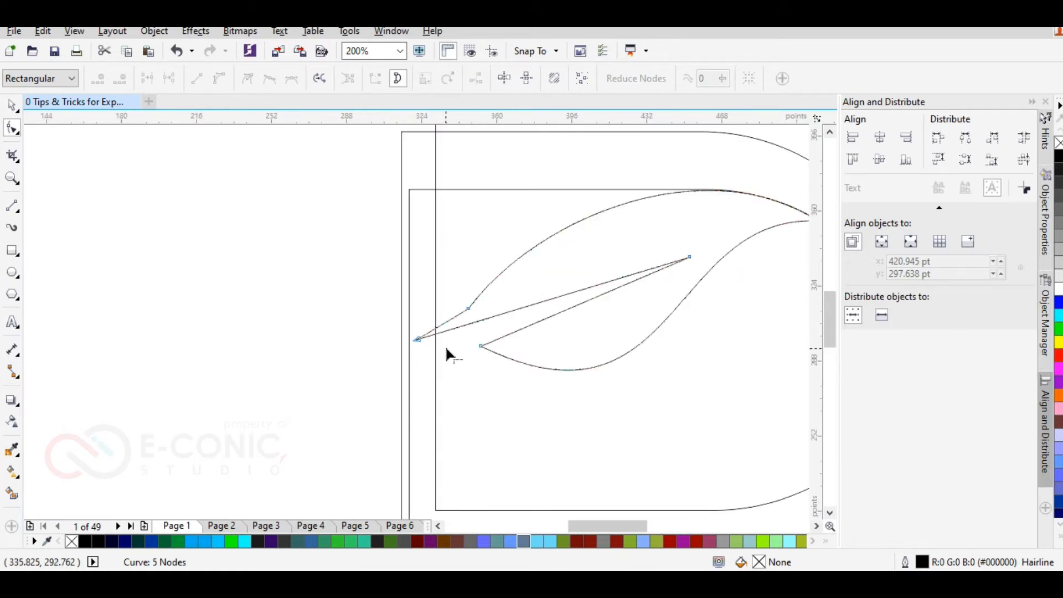
left_click(468, 308)
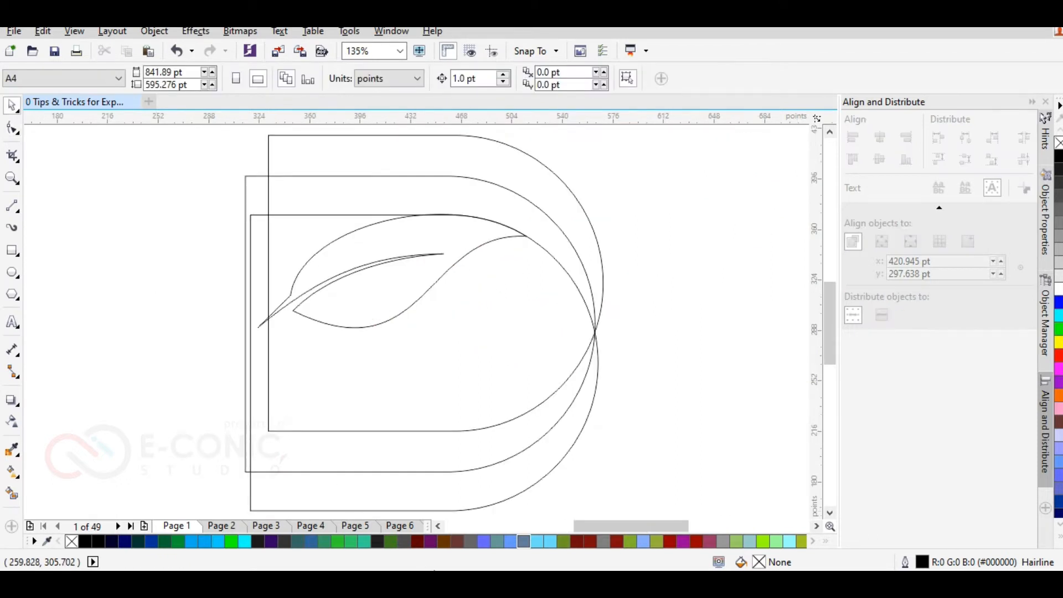
Step: Adjust the curve handle at the leaf's upper tip so its top edge follows the inner D outline
scroll(522, 244, "up", 5)
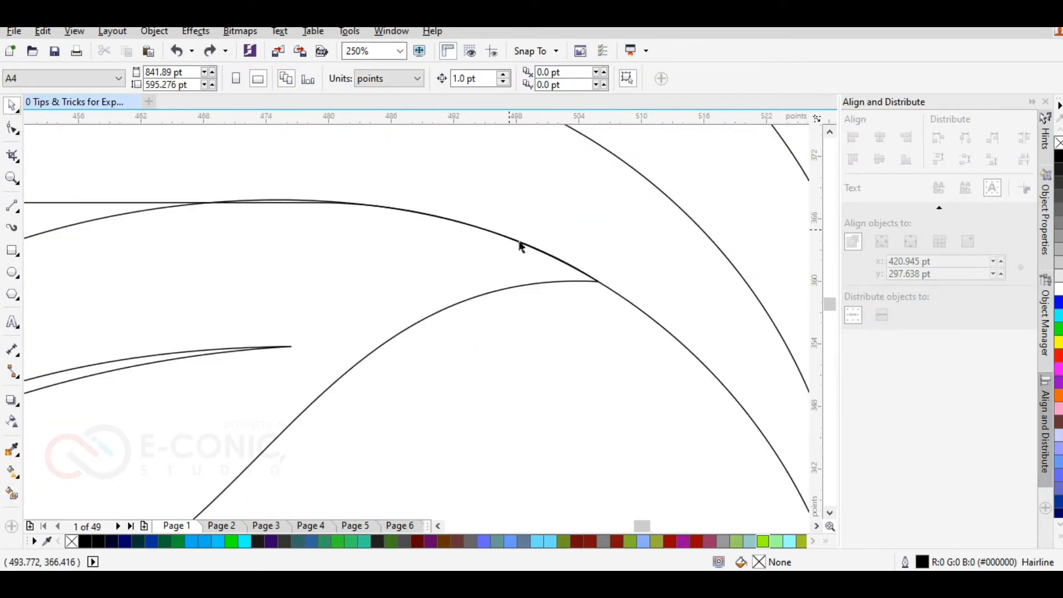
left_click(688, 334)
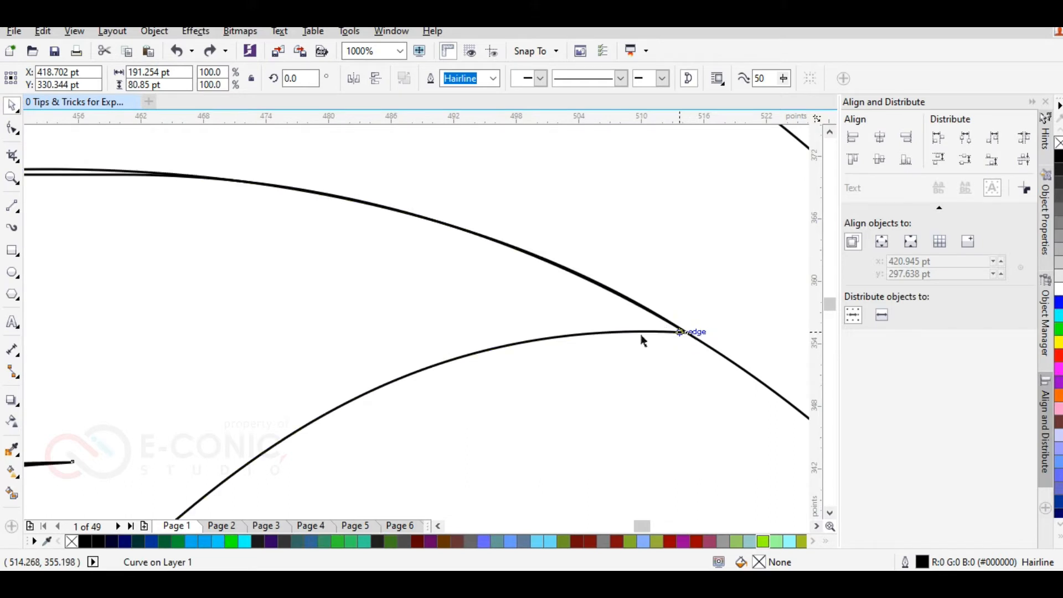
scroll(531, 323, "down", 4)
scroll(337, 324, "up", 2)
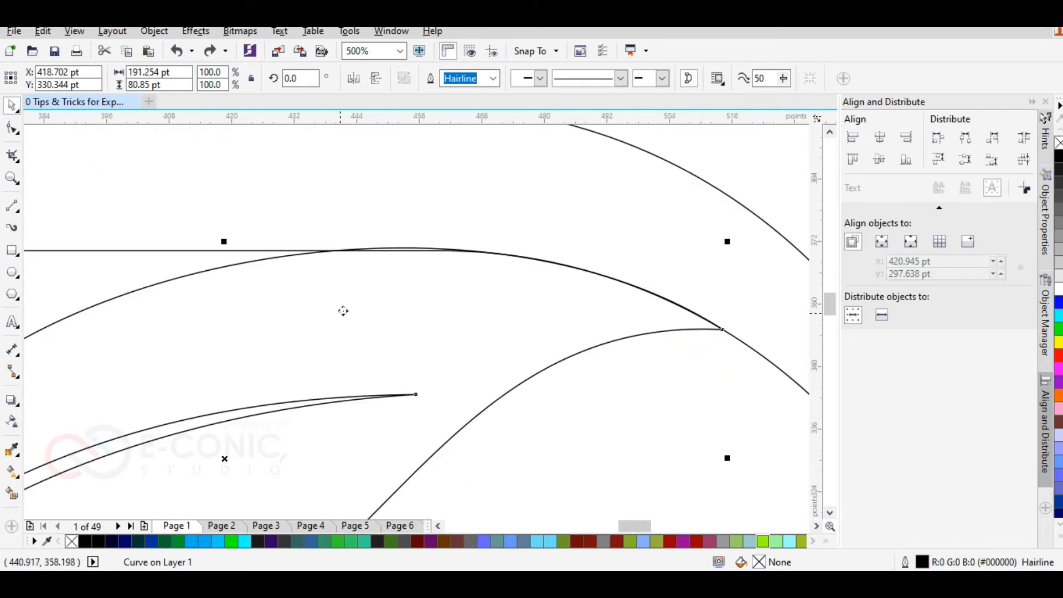
double_click(354, 298)
left_click(722, 330)
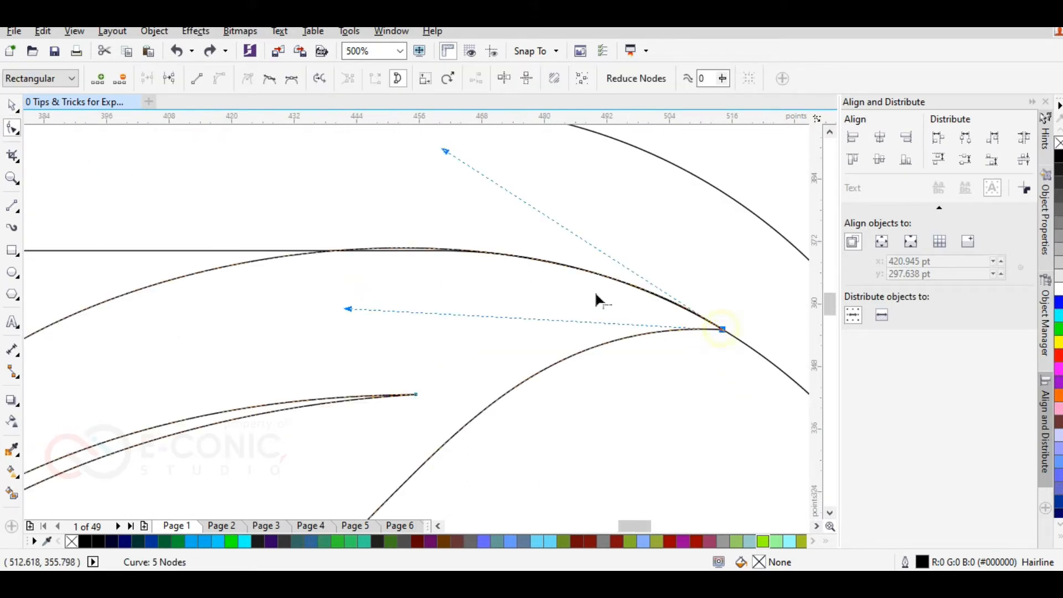
mouse_move(446, 153)
left_mouse_down()
mouse_move(457, 166)
mouse_move(496, 162)
mouse_move(484, 171)
mouse_move(491, 181)
mouse_move(460, 171)
mouse_move(485, 161)
mouse_move(455, 156)
left_mouse_up()
scroll(455, 156, "down", 1)
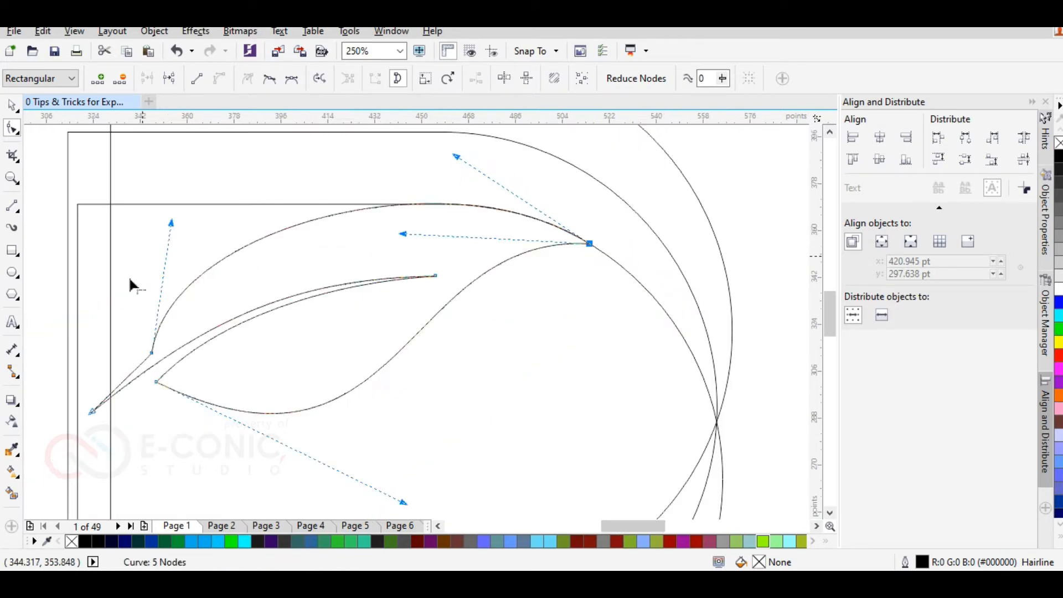
left_click(12, 492)
left_click(283, 220)
left_click(469, 322)
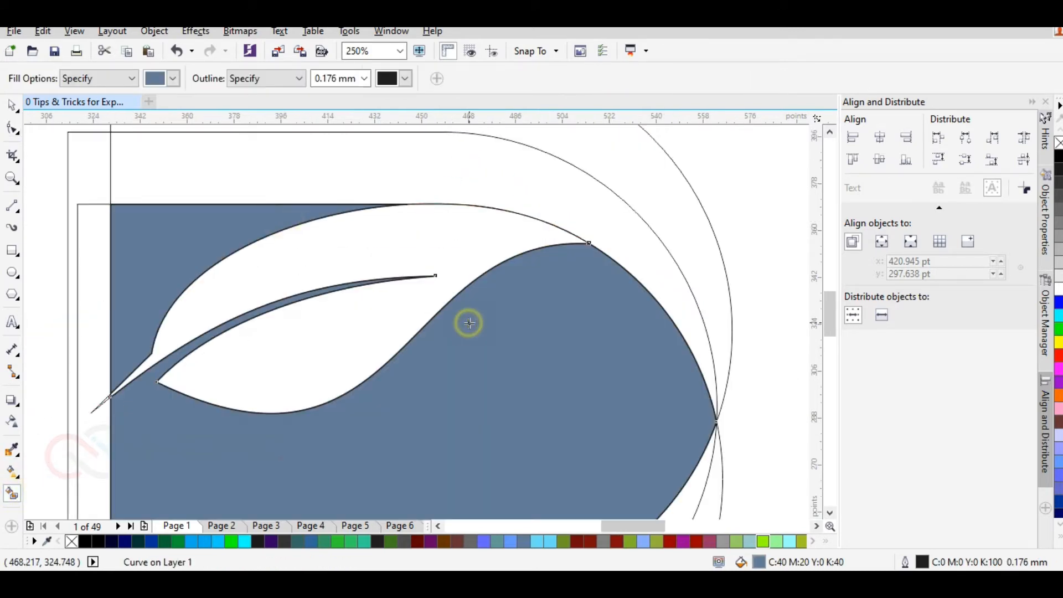
left_click(436, 240)
key("ctrl+z")
key("ctrl+z")
key("ctrl+z")
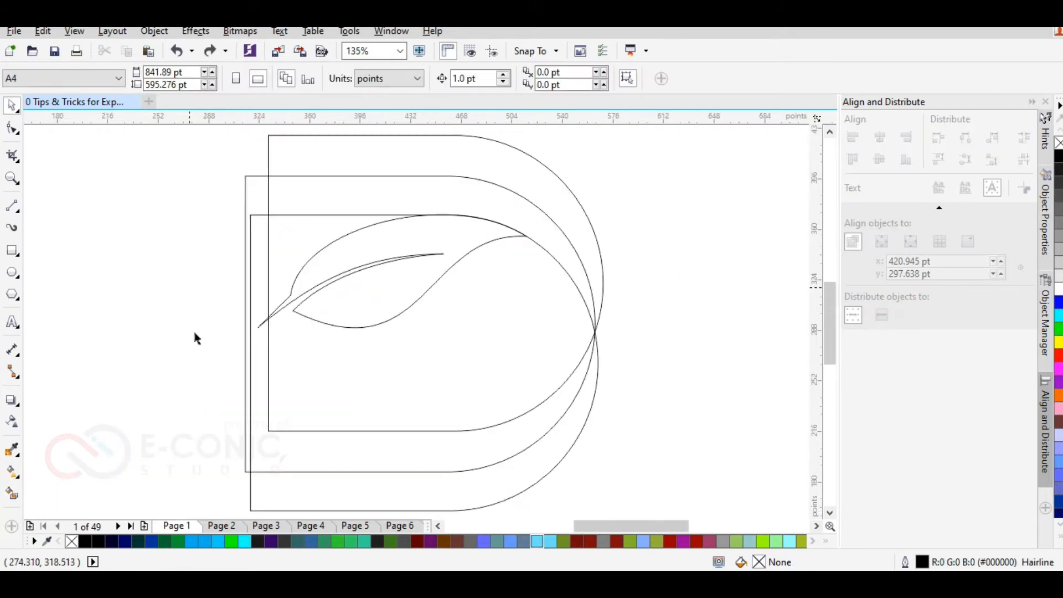
Step: Smart-fill the D's bands and body around the leaf with blue-grey (C40 M20 Y0 K40), leaving the leaf unfilled
left_click(12, 493)
left_click(330, 159)
left_click(316, 184)
left_click(298, 224)
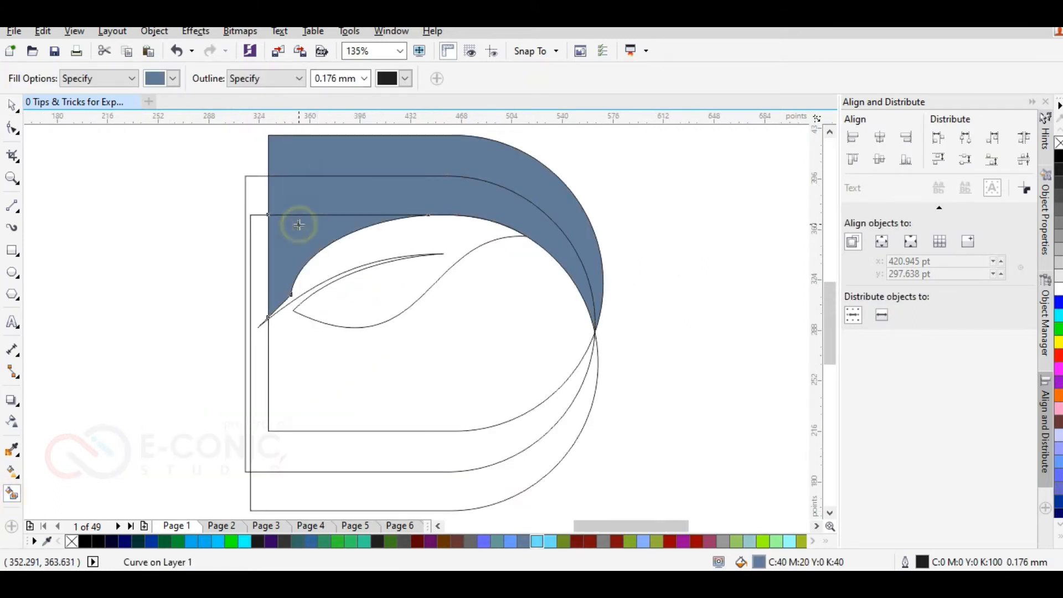
left_click(320, 359)
left_click(18, 112)
left_click(269, 475)
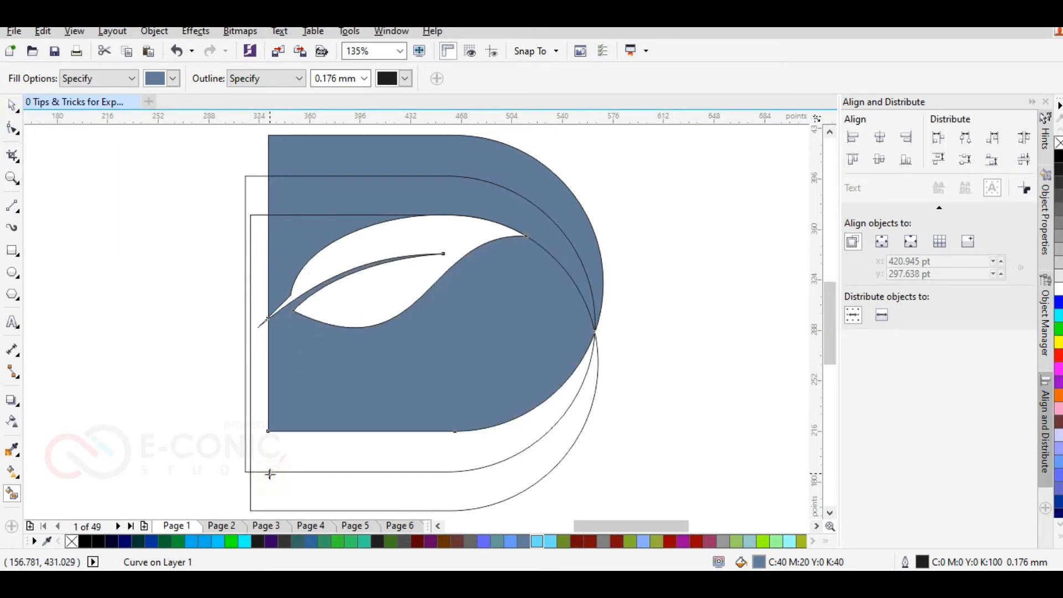
Step: Delete the two leftover offset D outlines that extend below the filled shape
left_click(11, 105)
key("Delete")
key("ctrl+z")
left_click(279, 462)
key("Delete")
left_click(291, 460)
key("Delete")
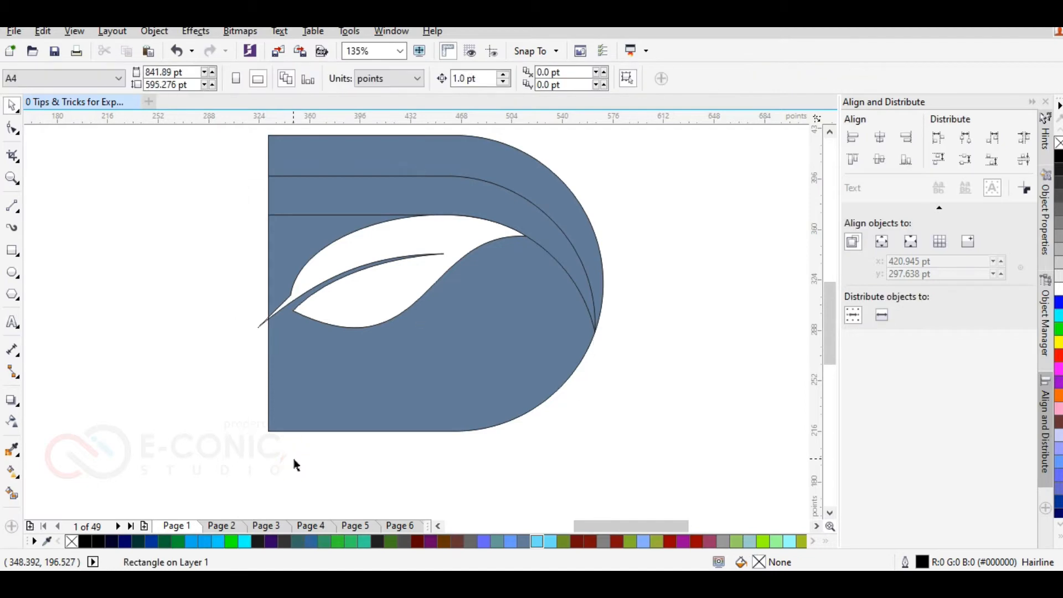
Step: Examine the pointed end of the leaf's stem where it crosses the D's straight edge
key("F4")
scroll(217, 376, "up", 5)
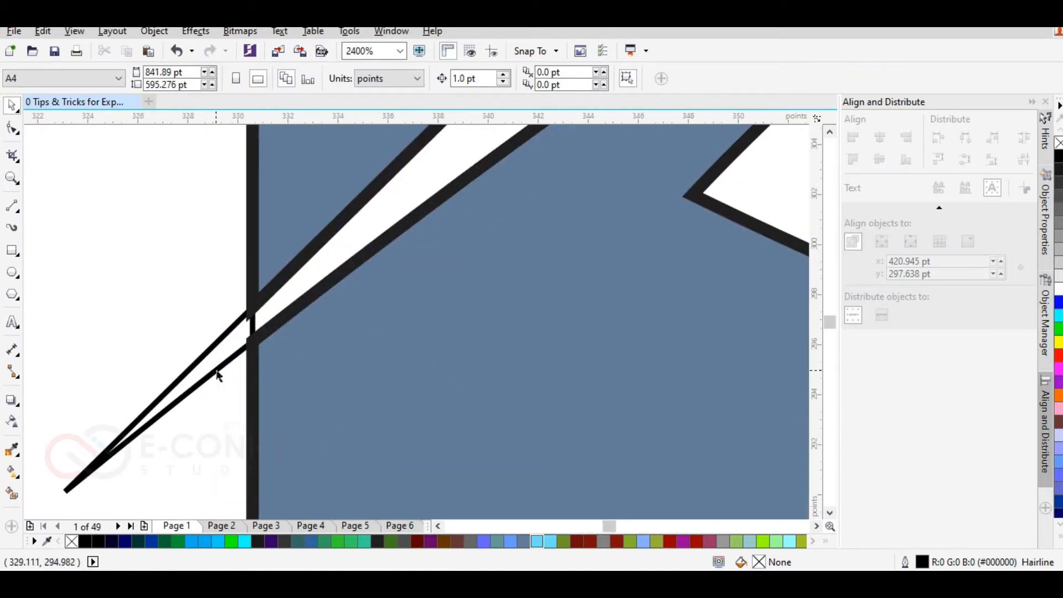
scroll(219, 367, "down", 5)
scroll(216, 365, "up", 3)
scroll(207, 360, "down", 5)
scroll(203, 363, "up", 3)
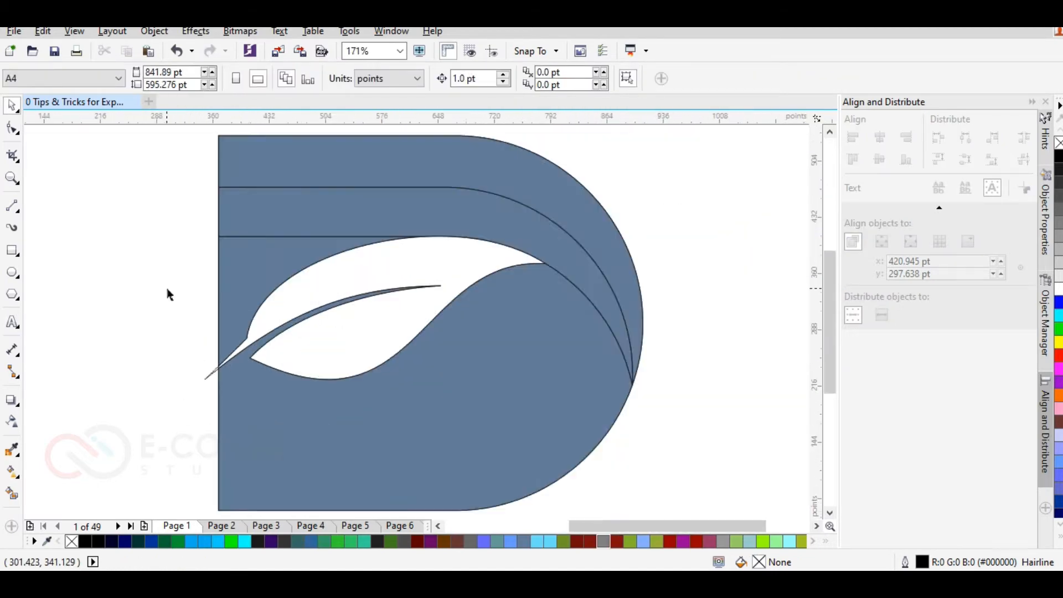
scroll(166, 294, "down", 1)
Step: Create a mirrored copy of the leaf outline and place it outside the D's straight edge
left_click(327, 284)
left_click(352, 78)
left_click_drag(380, 268, 110, 271)
scroll(166, 296, "down", 2)
scroll(117, 303, "up", 2)
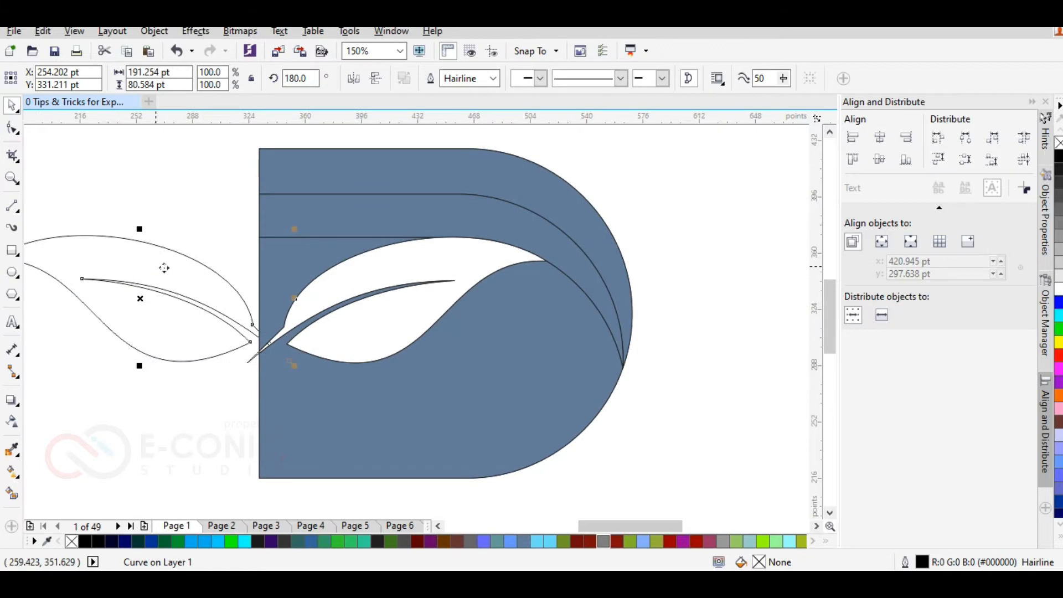
scroll(164, 268, "down", 2)
Step: Scale the leaf copy to about 64%, rotate it nearly upright and place it against the D's straight edge
left_click(94, 259)
left_click_drag(67, 244, 140, 238)
left_click(178, 314)
left_click_drag(192, 283, 189, 268)
left_click(182, 233)
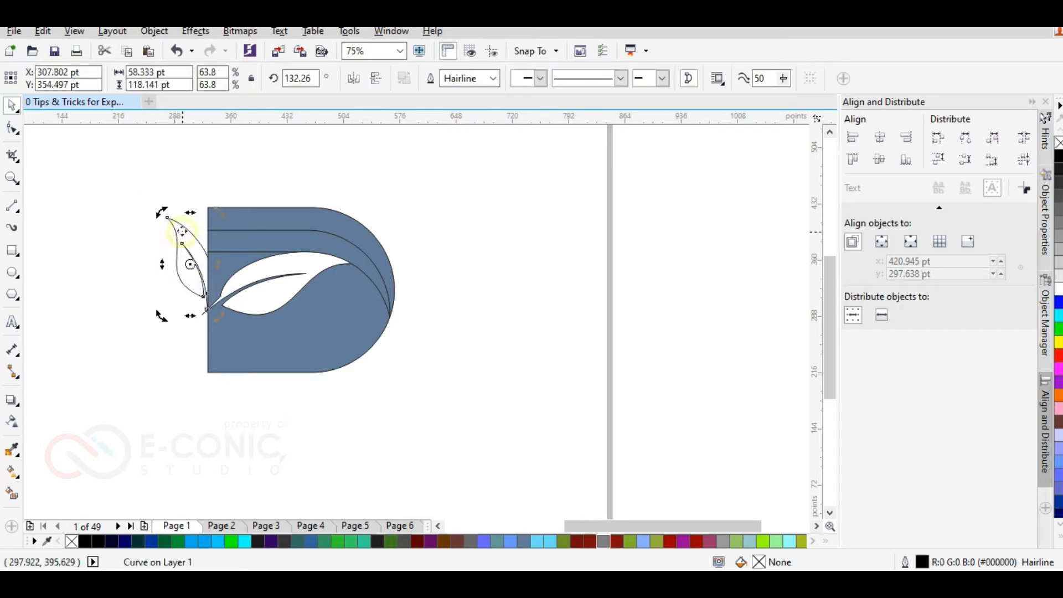
Step: Fine-tune the small leaf's rotation and position so its base meets the large leaf's stem
left_click_drag(162, 213, 154, 211)
left_click(137, 299)
scroll(150, 300, "up", 1)
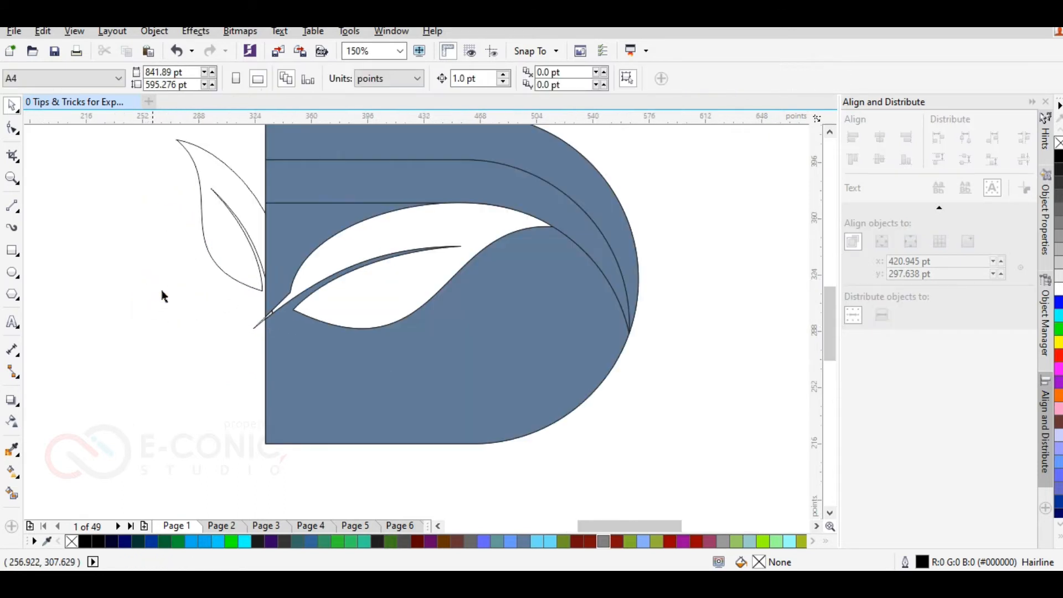
mouse_move(235, 265)
left_mouse_down()
mouse_move(226, 254)
mouse_move(233, 268)
left_mouse_up()
left_click(191, 266)
scroll(191, 267, "down", 2)
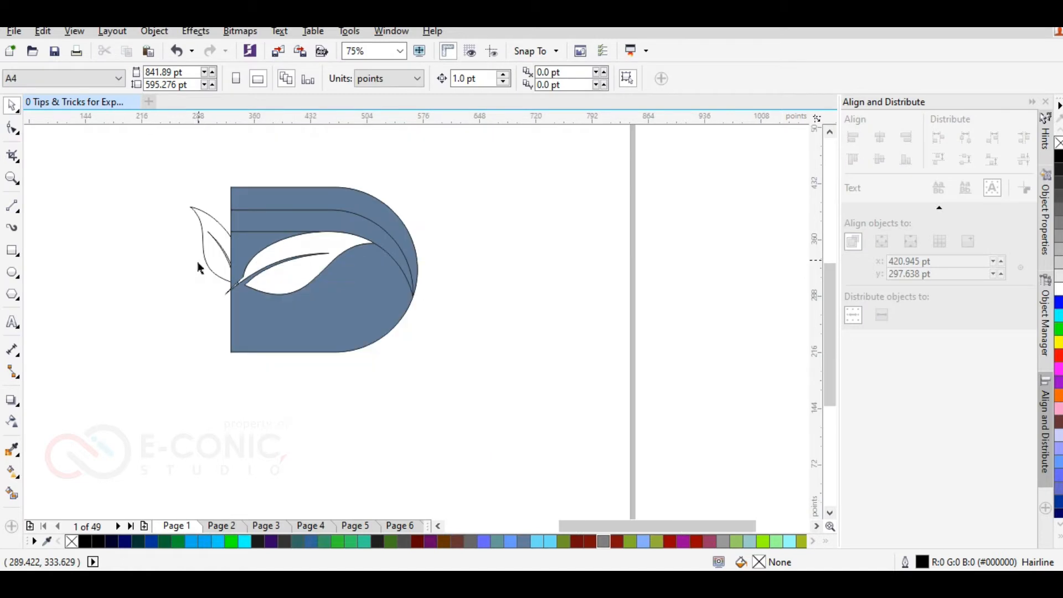
Step: Smart-fill the small outer leaf with the same blue-grey as the D
left_click(11, 492)
left_click(208, 233)
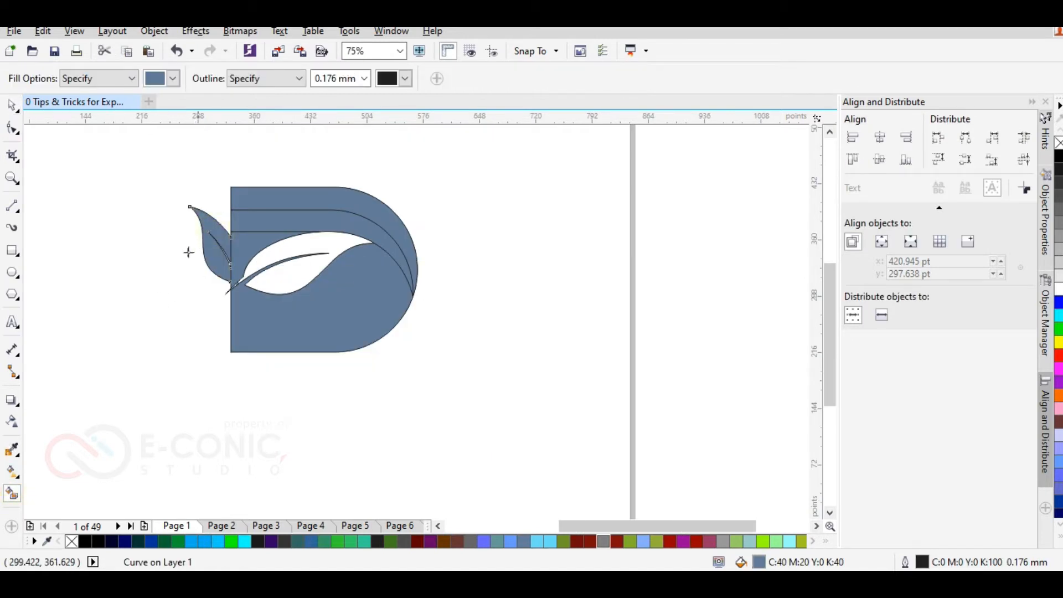
left_click(13, 106)
left_click(114, 233)
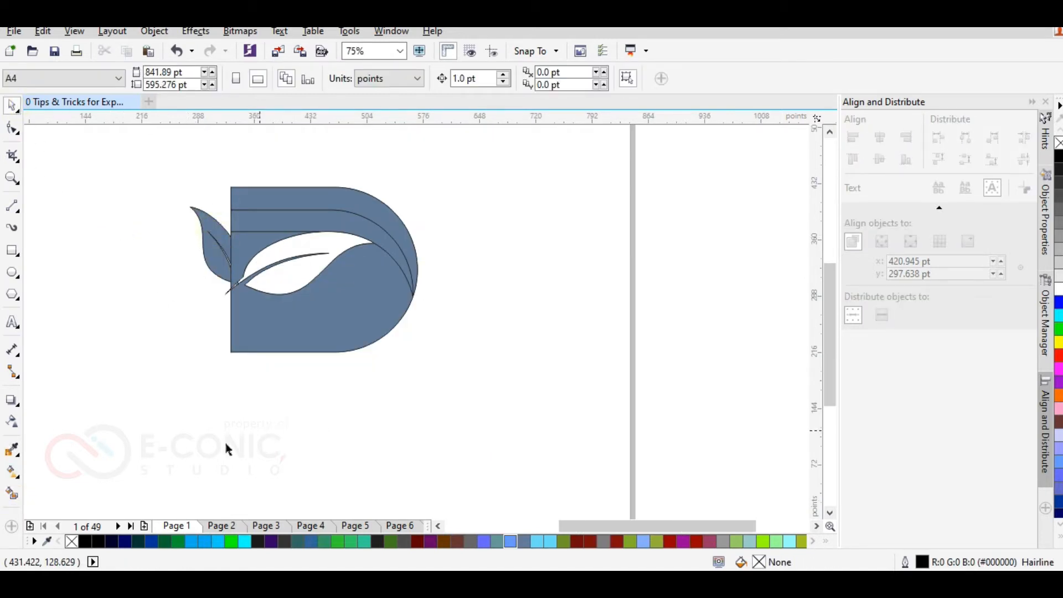
Step: Draw a rectangle about 74 × 104 pt overlapping the D's lower-left corner and smart-fill its lower part blue-grey
left_click_drag(231, 352, 289, 414)
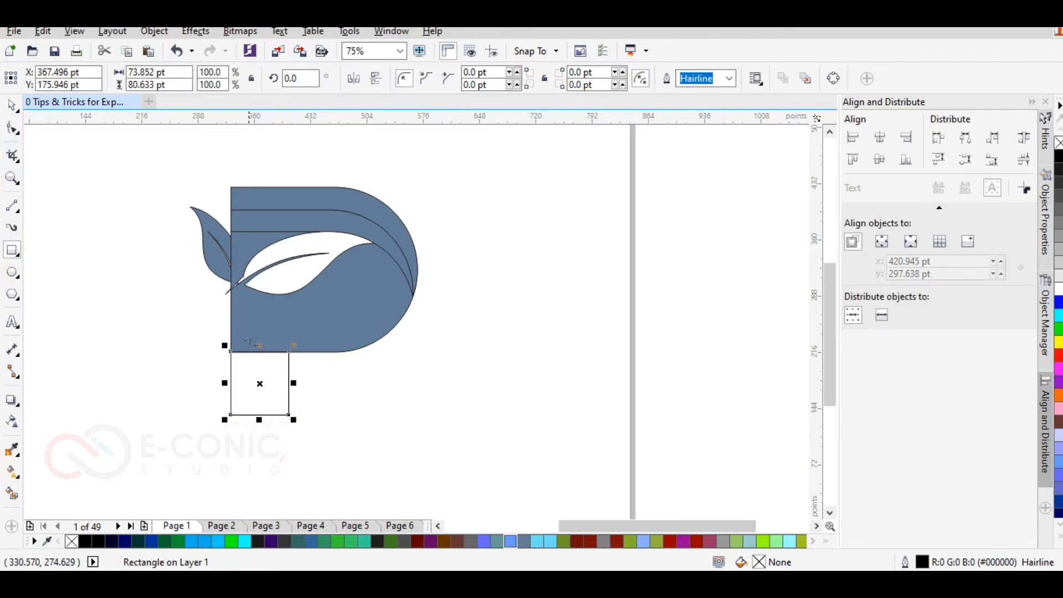
left_click_drag(259, 348, 263, 340)
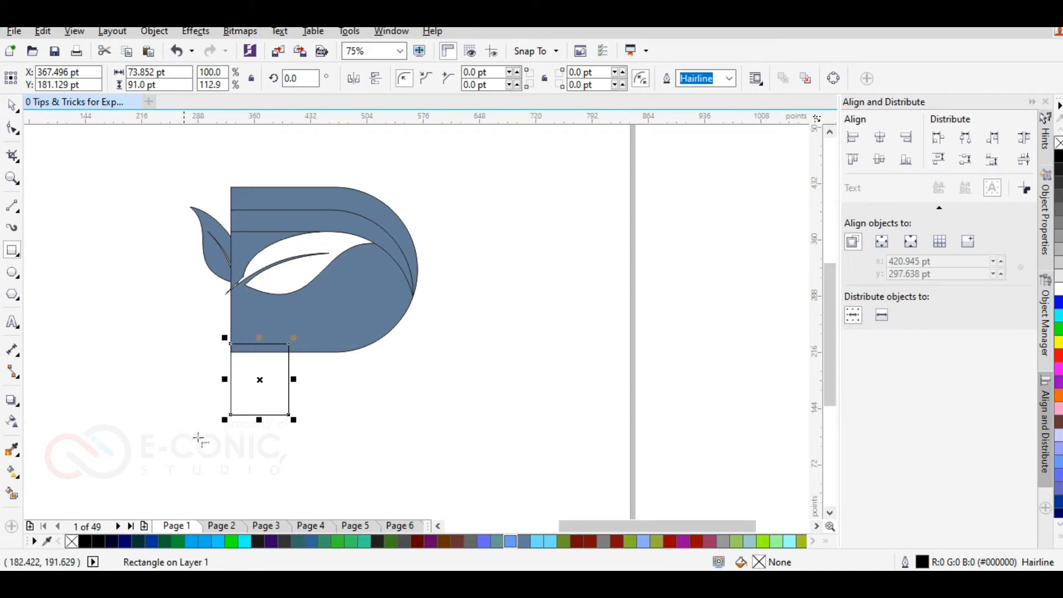
left_click_drag(260, 420, 256, 422)
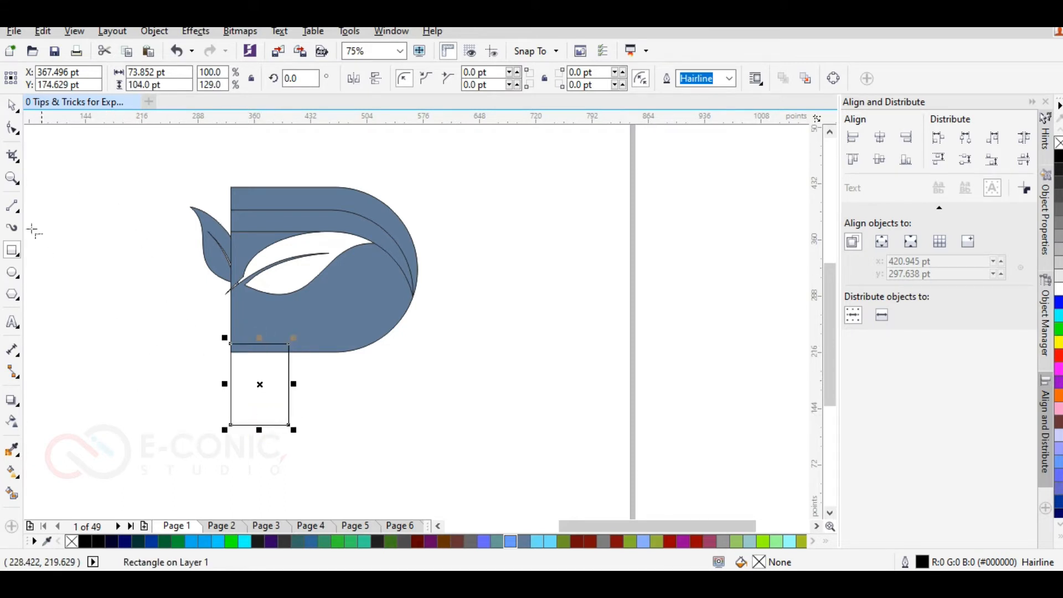
left_click(12, 493)
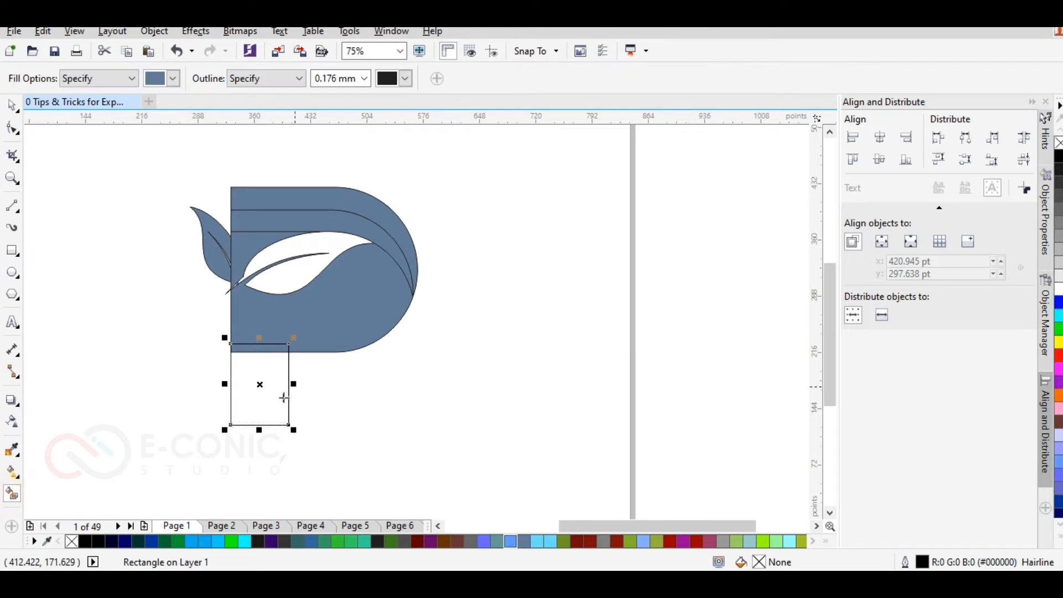
left_click(265, 403)
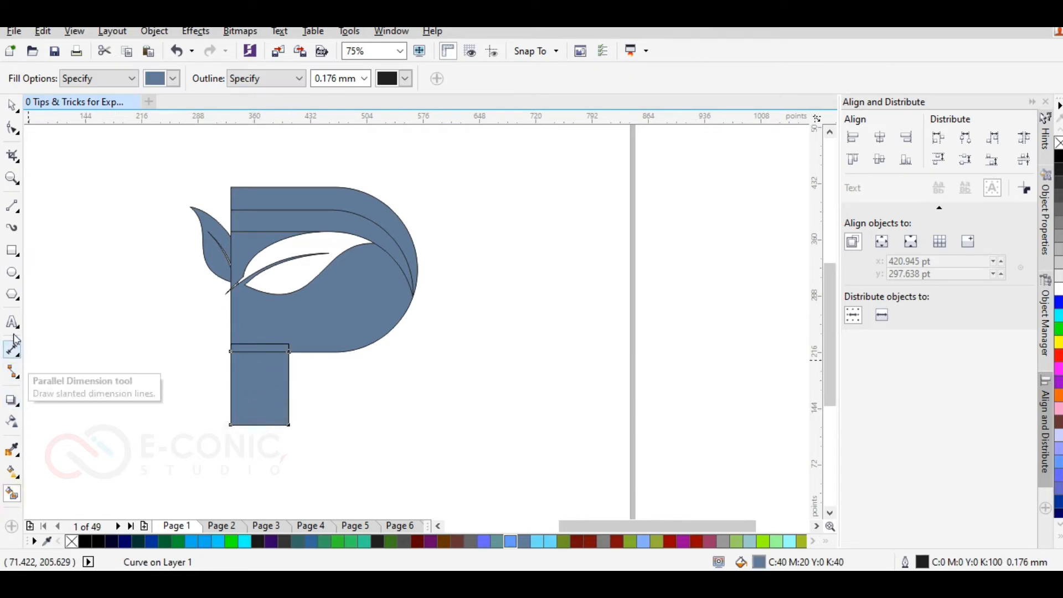
Step: Draw a circle over the filled rectangular leg and scale it to about 157 pt in diameter
left_click(12, 272)
left_click_drag(143, 343, 285, 483)
left_click(12, 105)
left_click_drag(212, 477, 232, 426)
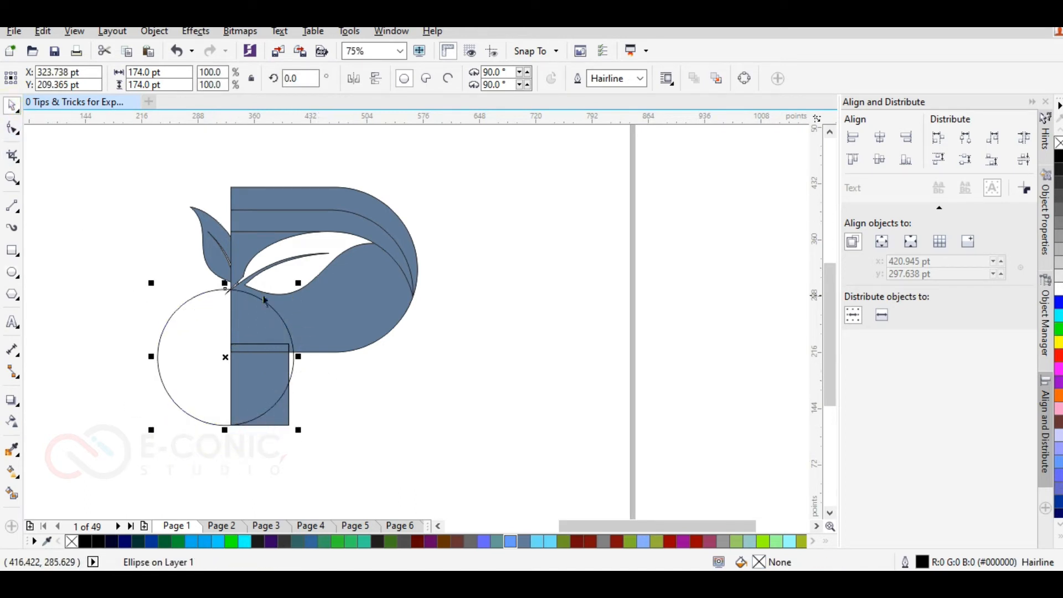
left_click_drag(151, 283, 165, 296)
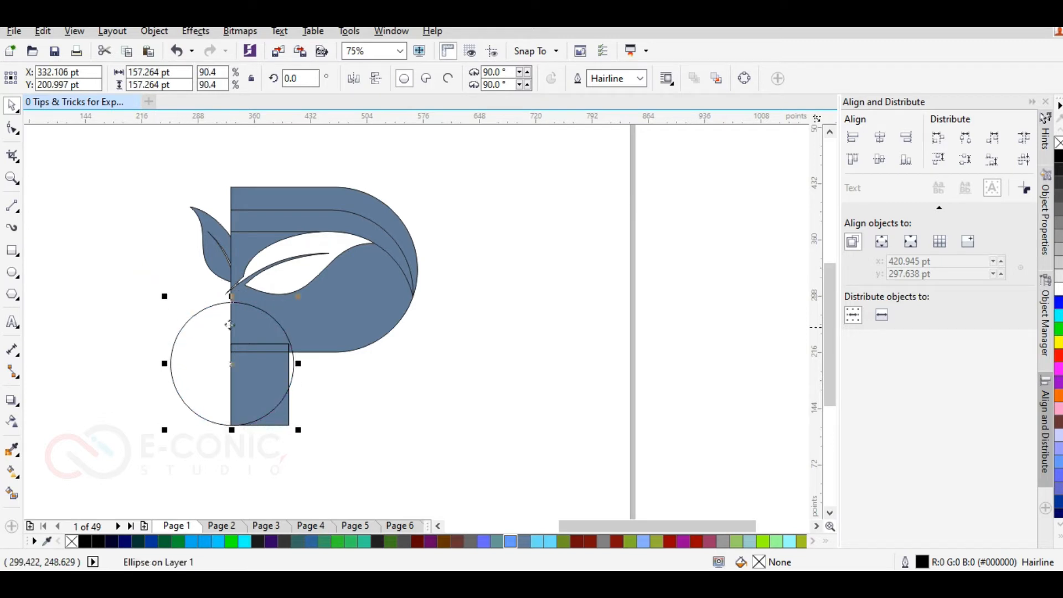
left_click_drag(292, 353, 289, 352)
Step: Shrink the circle to about 153 pt and move it so its right edge touches the leg's right side
left_click(238, 450)
scroll(262, 416, "up", 3)
left_click(320, 322)
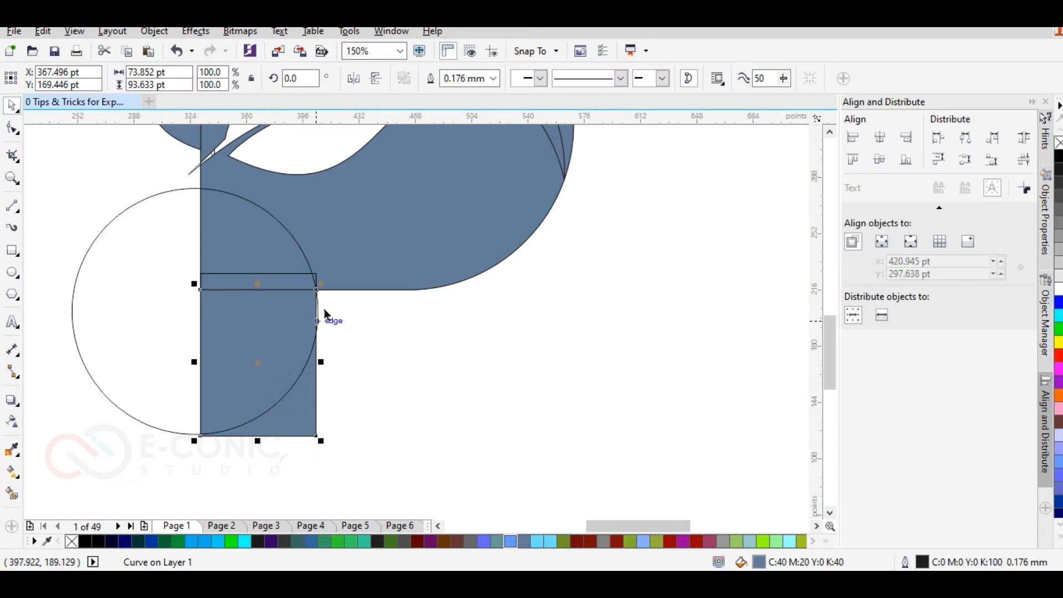
left_click_drag(321, 441, 317, 431)
key("ctrl+z")
left_click(112, 271)
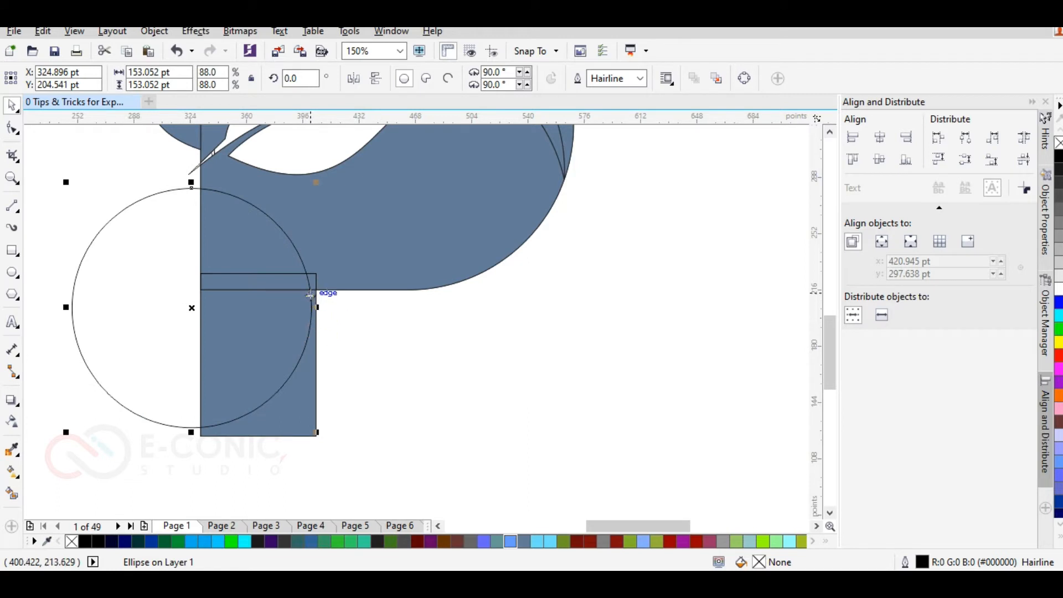
left_click_drag(310, 295, 316, 283)
Step: Shorten the filled leg to the circle's lower edge and delete the leftover rectangle outline
left_click(343, 418)
left_click(239, 346)
left_click(155, 424)
left_click(235, 433)
left_click_drag(256, 434, 256, 419)
left_click(243, 430)
key("Delete")
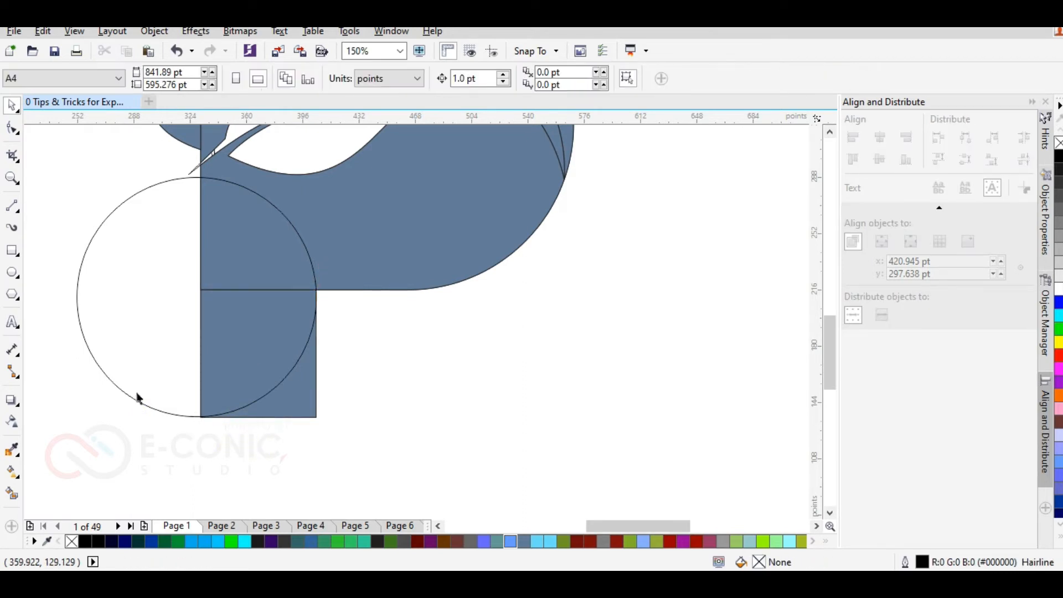
Step: Duplicate the circle and place the copy over the leg, with its top near the P bowl's lower edge
left_click(118, 379)
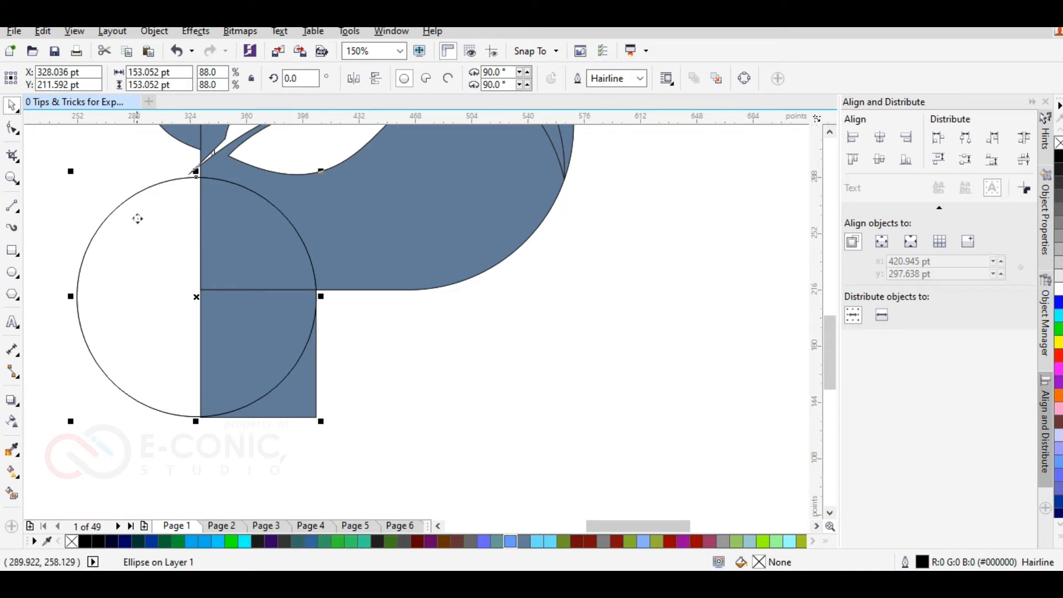
left_click_drag(76, 296, 258, 396)
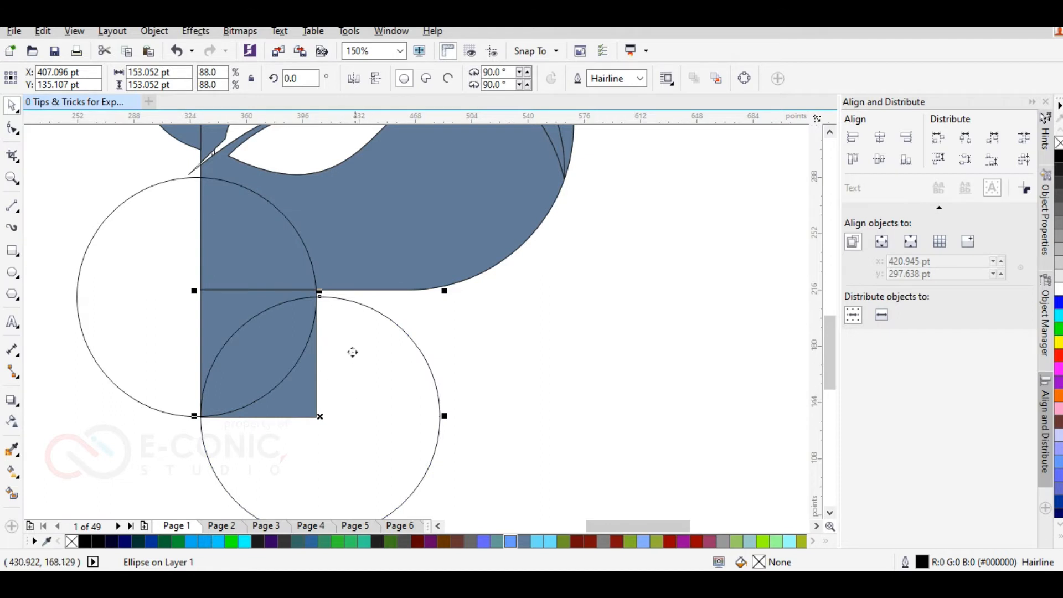
left_click_drag(320, 298, 319, 289)
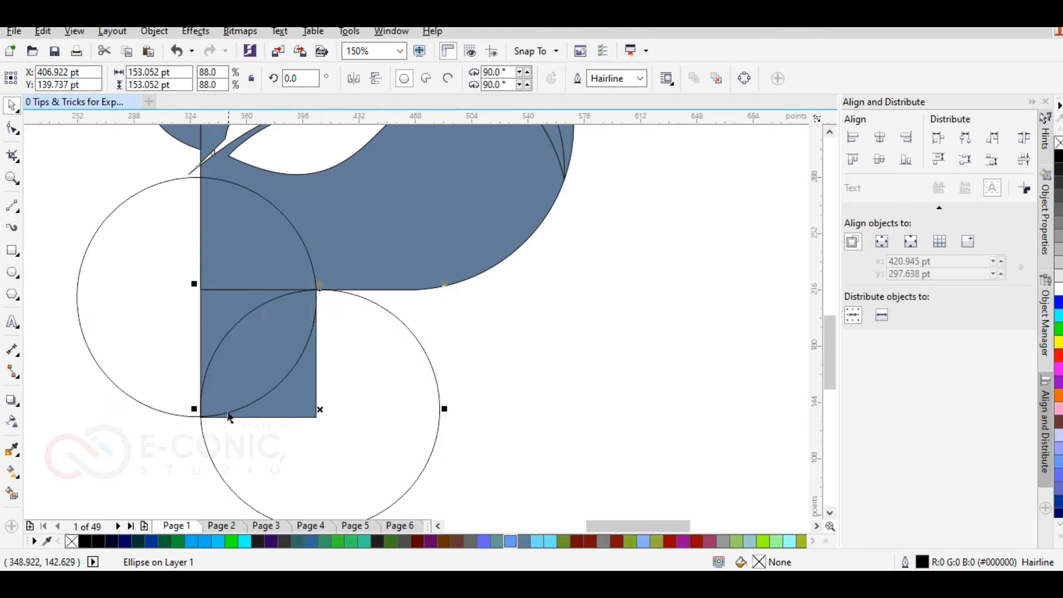
scroll(229, 407, "up", 2)
left_click(190, 455)
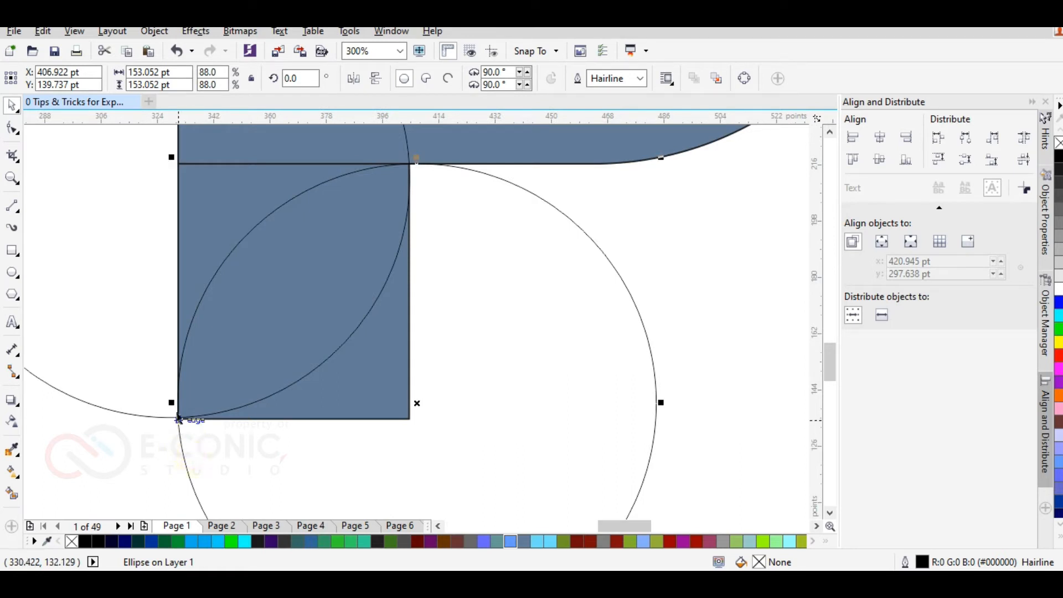
left_click_drag(235, 443, 262, 452)
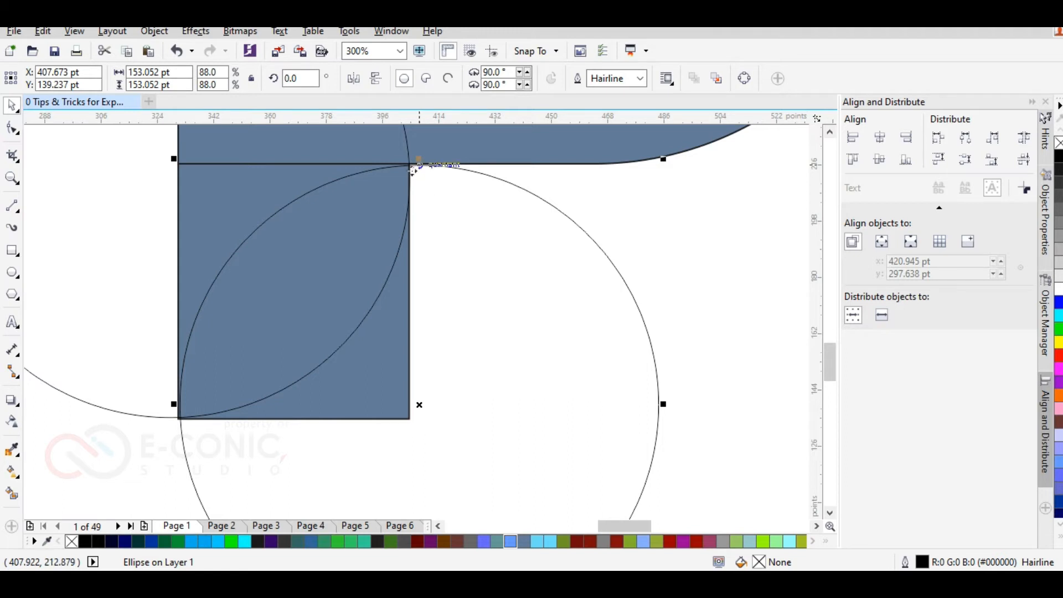
Step: Move the copied circle so its leftmost point sits exactly on the leg's lower-left corner
scroll(411, 170, "up", 2)
left_click_drag(447, 150, 440, 144)
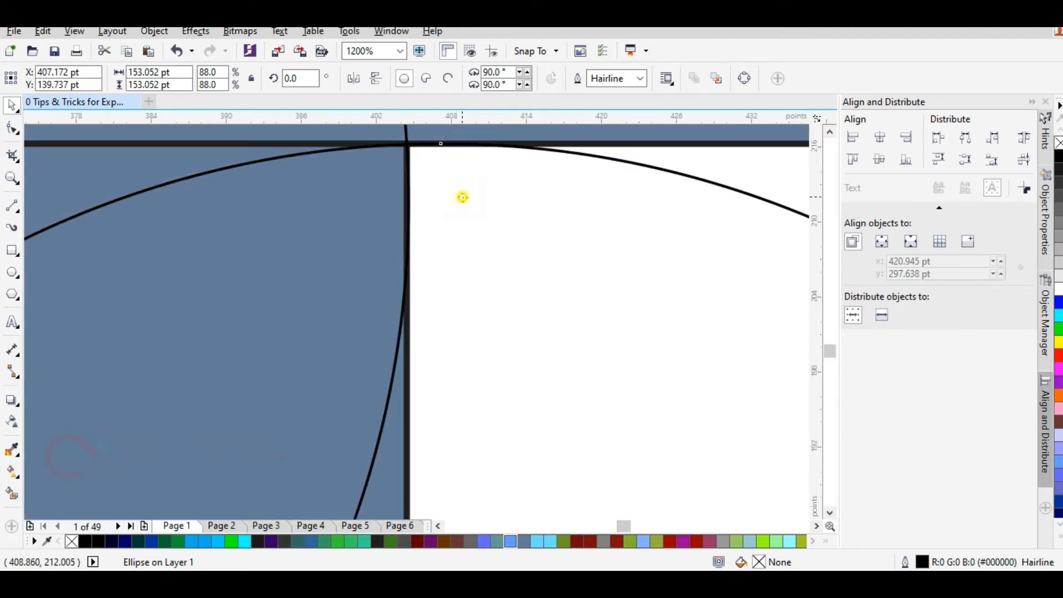
scroll(463, 198, "down", 2)
scroll(248, 433, "up", 1)
mouse_move(186, 451)
left_mouse_down()
mouse_move(205, 473)
mouse_move(188, 435)
left_mouse_up()
left_click_drag(214, 481, 197, 473)
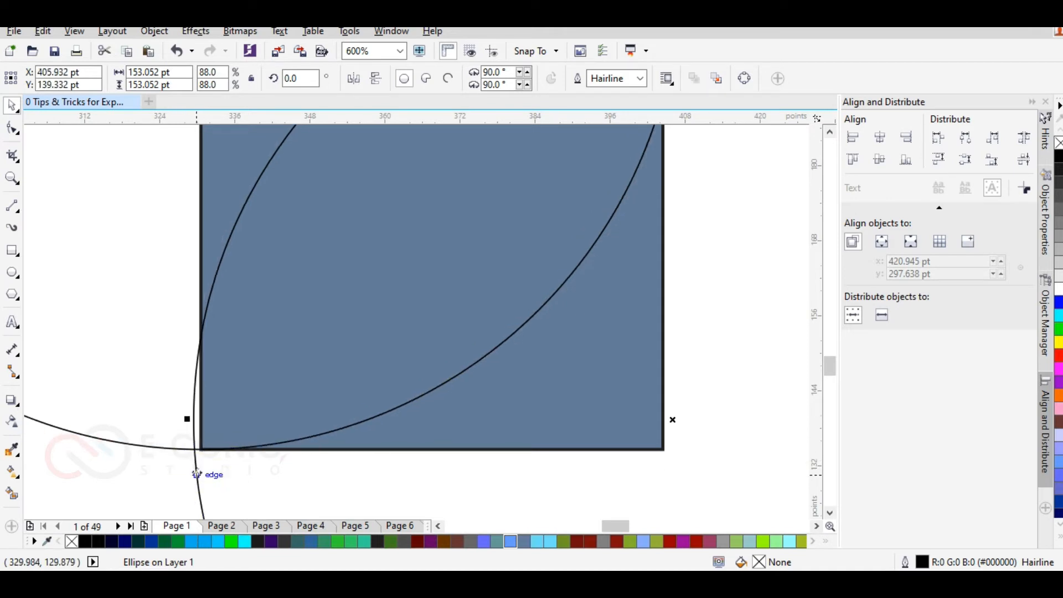
left_click_drag(193, 419, 201, 449)
Step: Move the first circle so its lowest point meets the leg's lower-left corner, and group both circles
left_click(142, 311)
scroll(142, 311, "down", 1)
scroll(423, 285, "down", 1)
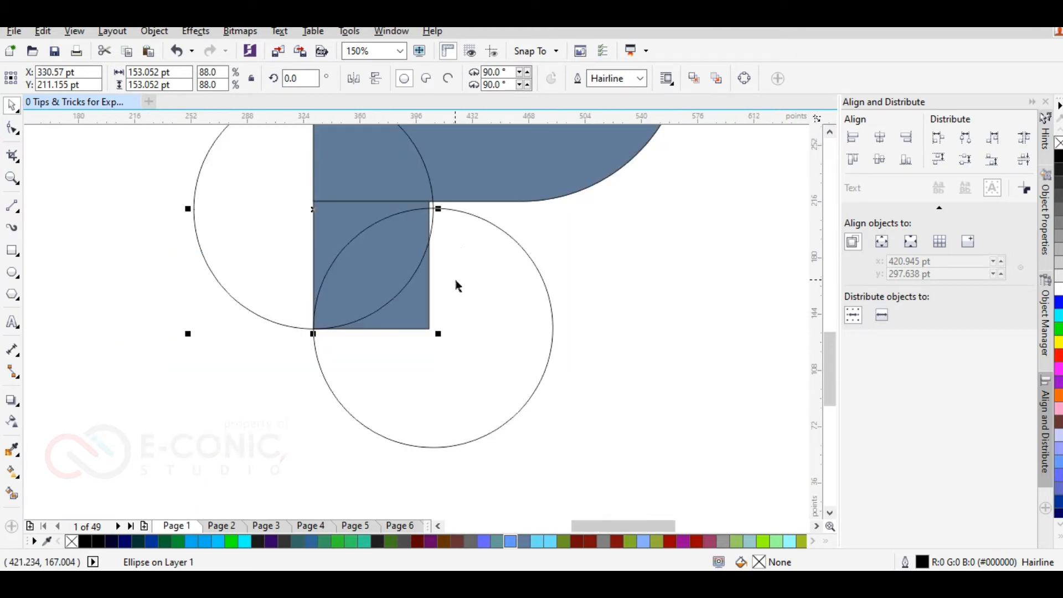
scroll(436, 191, "up", 1)
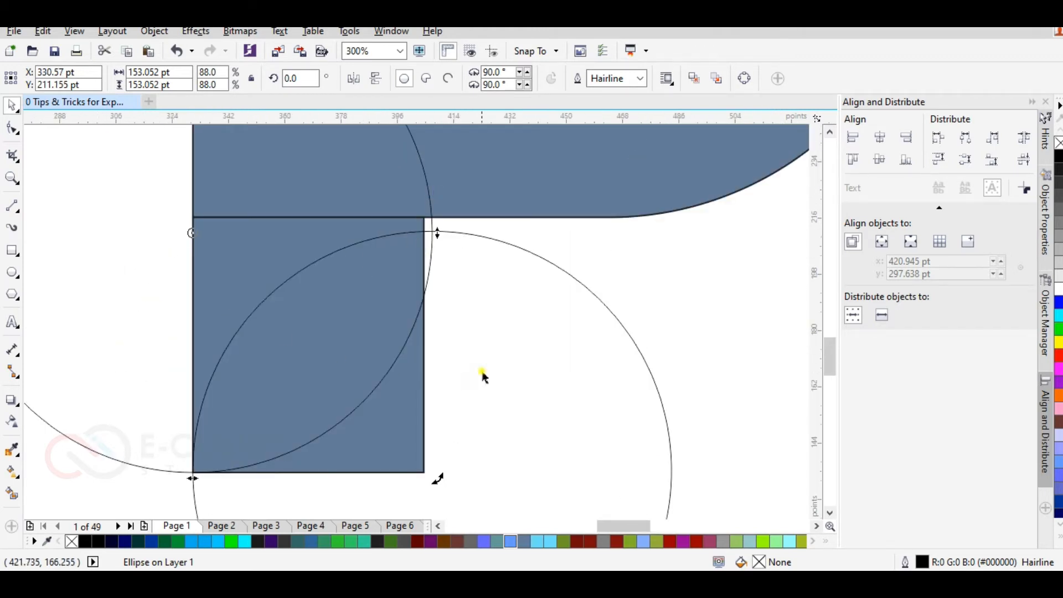
left_click(434, 299, "shift")
left_click(678, 78)
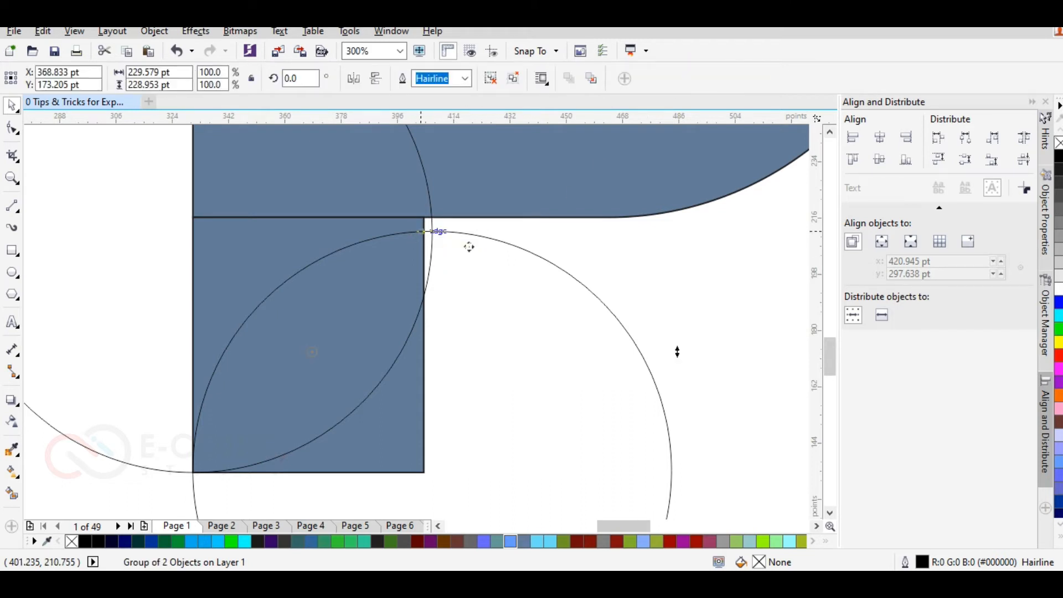
Step: Rotate the grouped circles to about 3.2° and shift them so their crossings meet the leg's lower-left and upper-right corners
left_click_drag(677, 351, 672, 337)
scroll(672, 337, "down", 1)
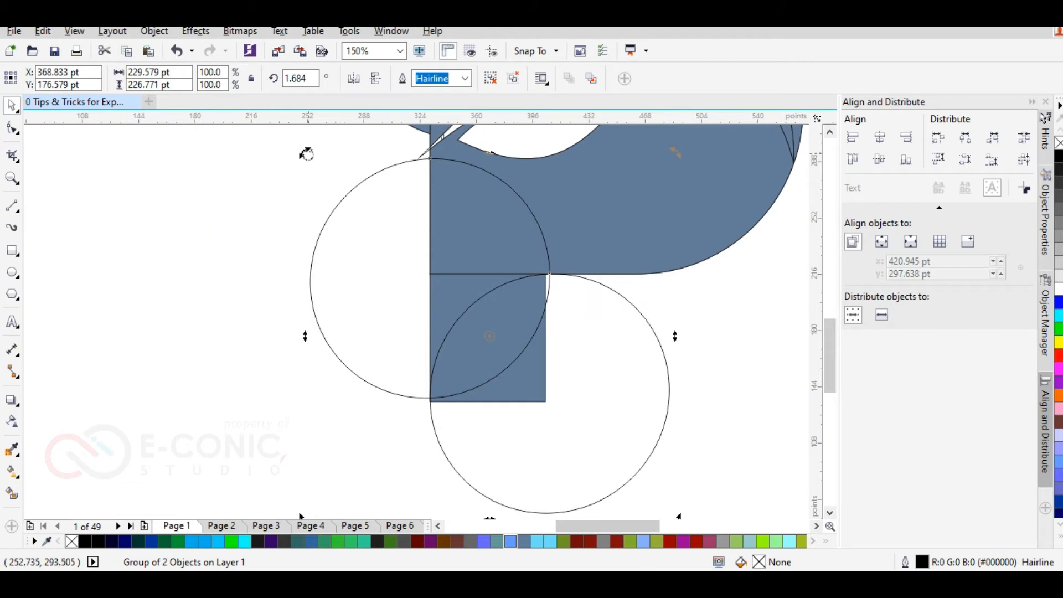
left_click_drag(306, 154, 304, 177)
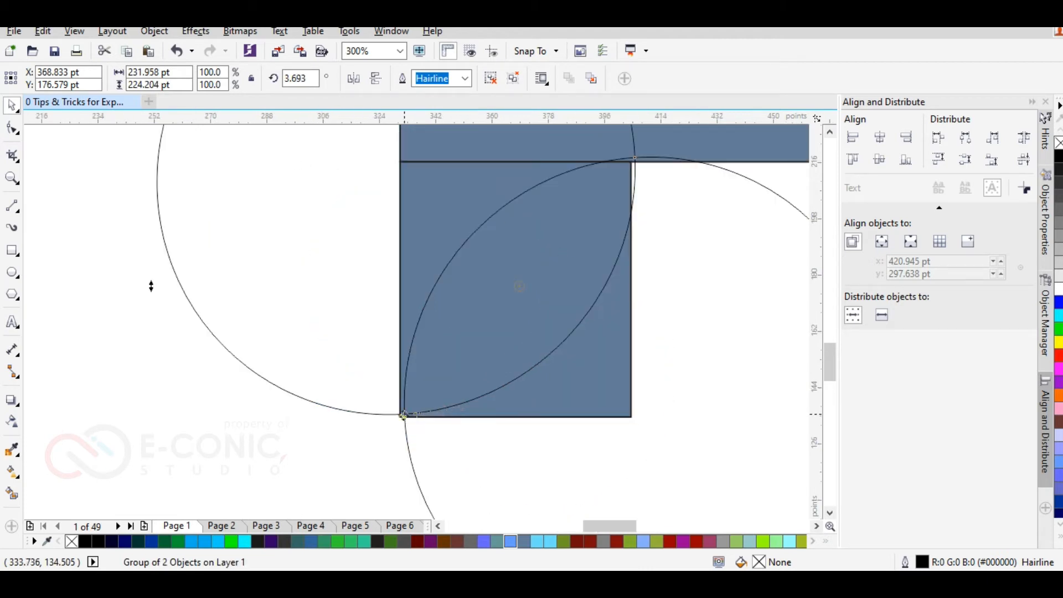
left_click_drag(407, 414, 400, 417)
left_click_drag(635, 162, 631, 161)
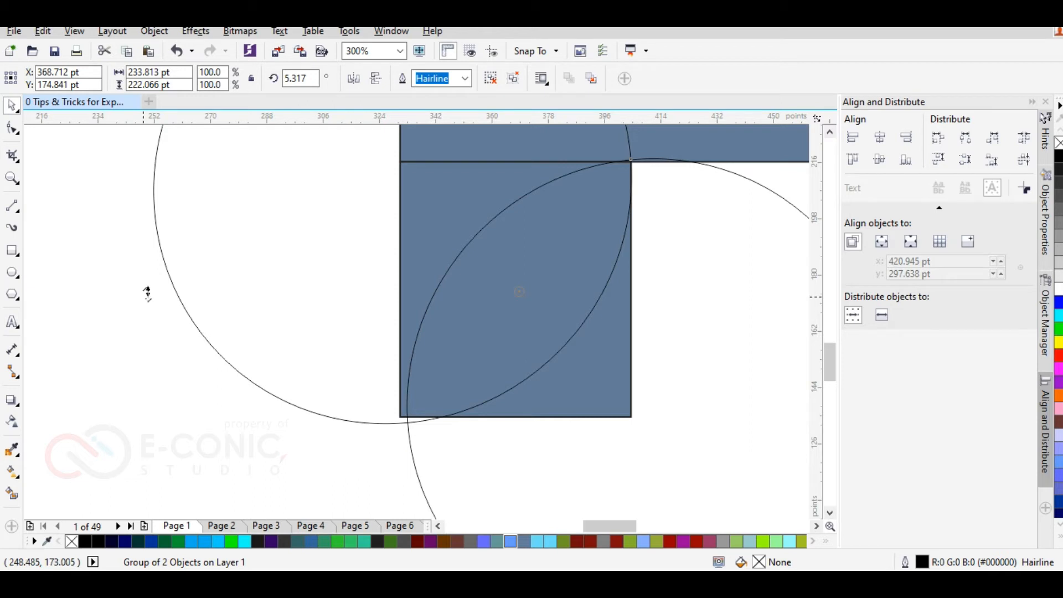
scroll(239, 337, "down", 1)
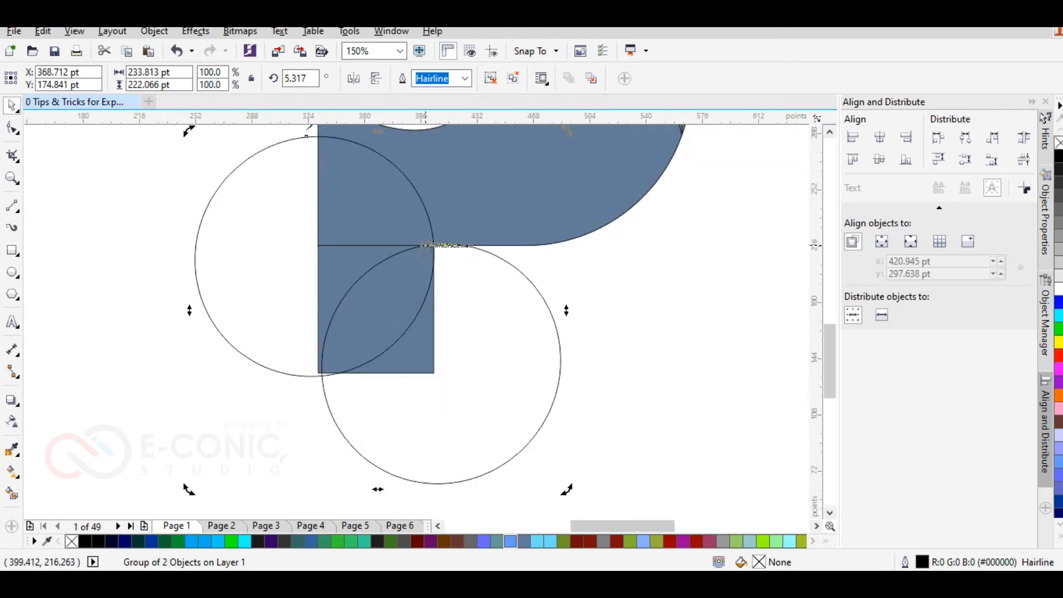
left_click_drag(565, 487, 558, 494)
scroll(362, 399, "up", 2)
scroll(427, 380, "down", 2)
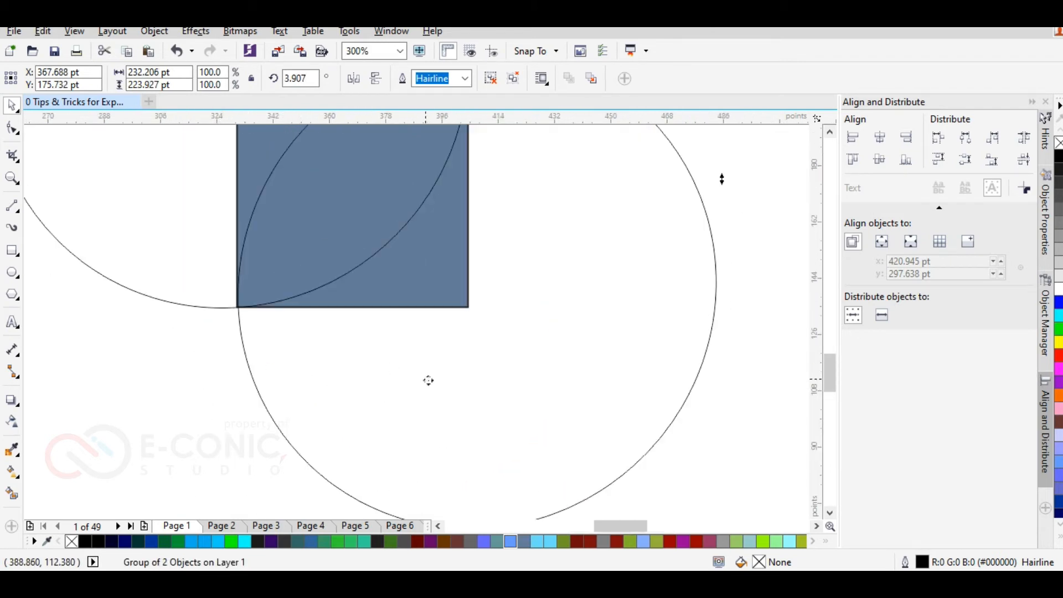
left_click_drag(584, 465, 576, 458)
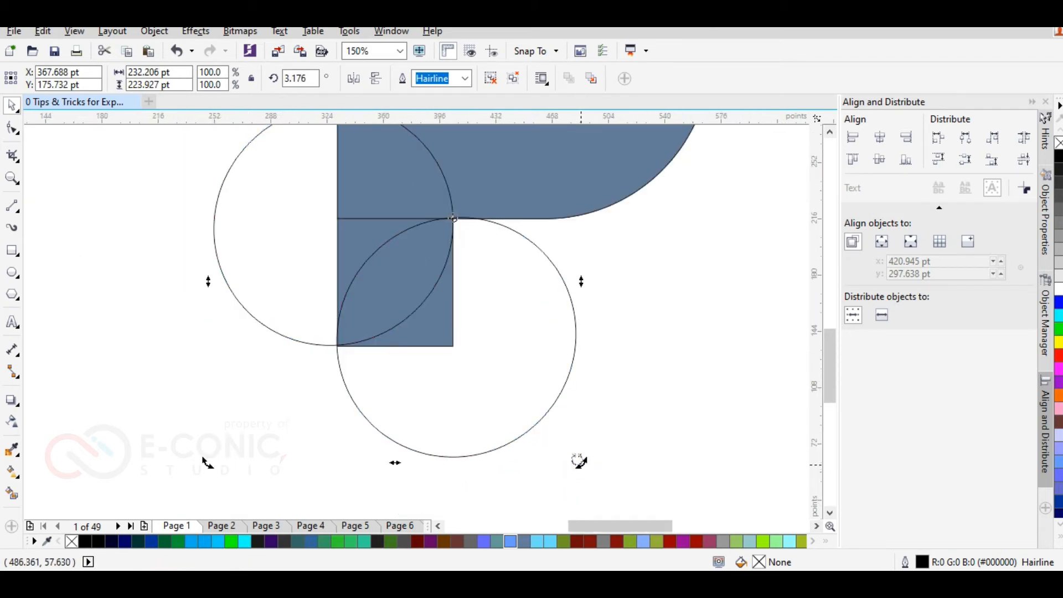
Step: Smart-fill the leg's leaf-shaped and upper-left corner areas blue-grey, and delete the circle group and original leg
left_click(146, 169)
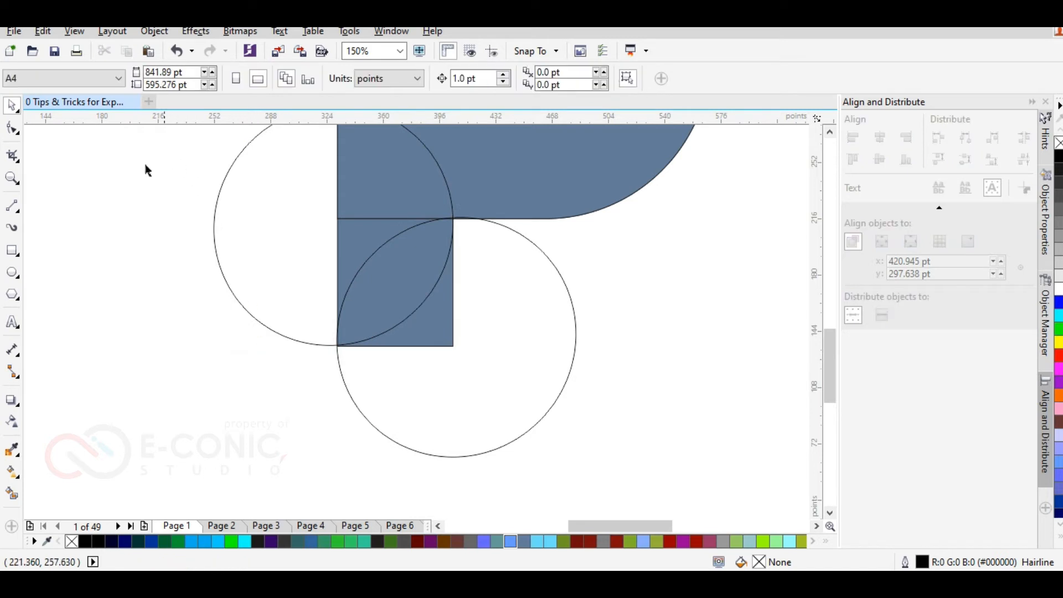
left_click(12, 494)
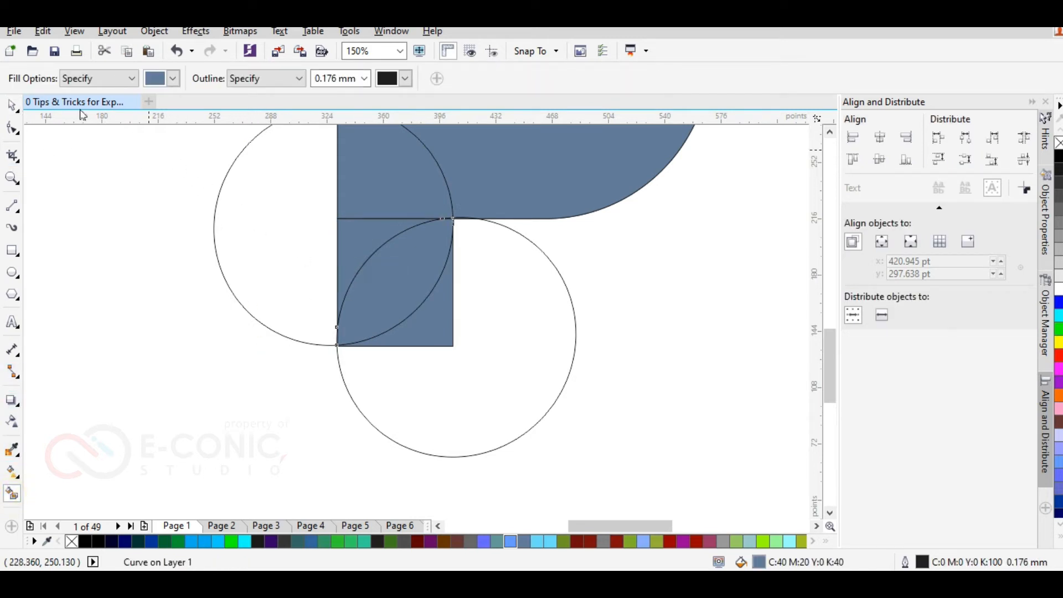
left_click(18, 103)
left_click(230, 232)
key("Delete")
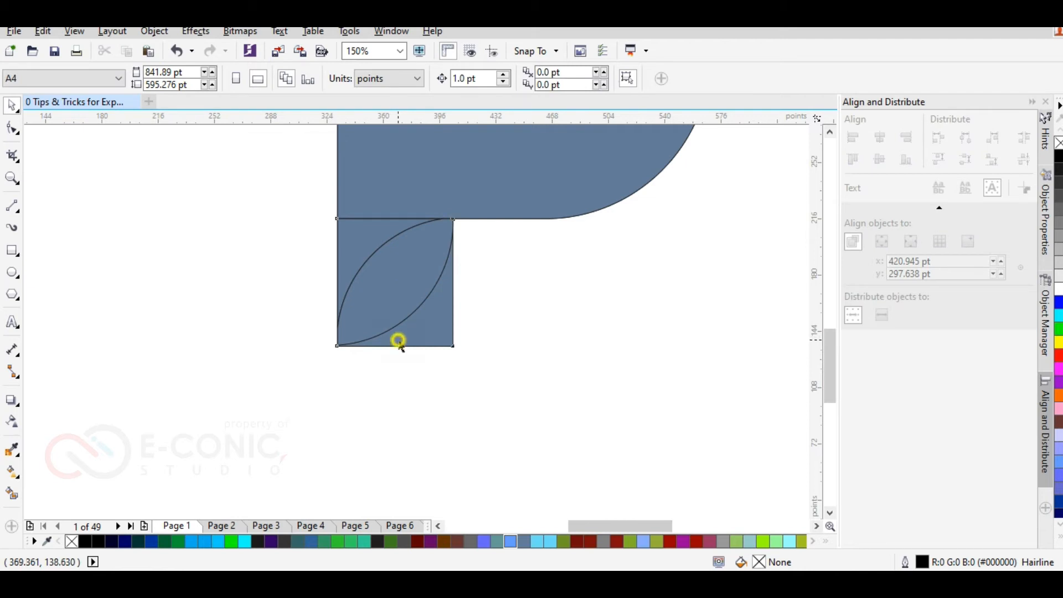
left_click(397, 338)
key("Delete")
left_click_drag(348, 247, 298, 256)
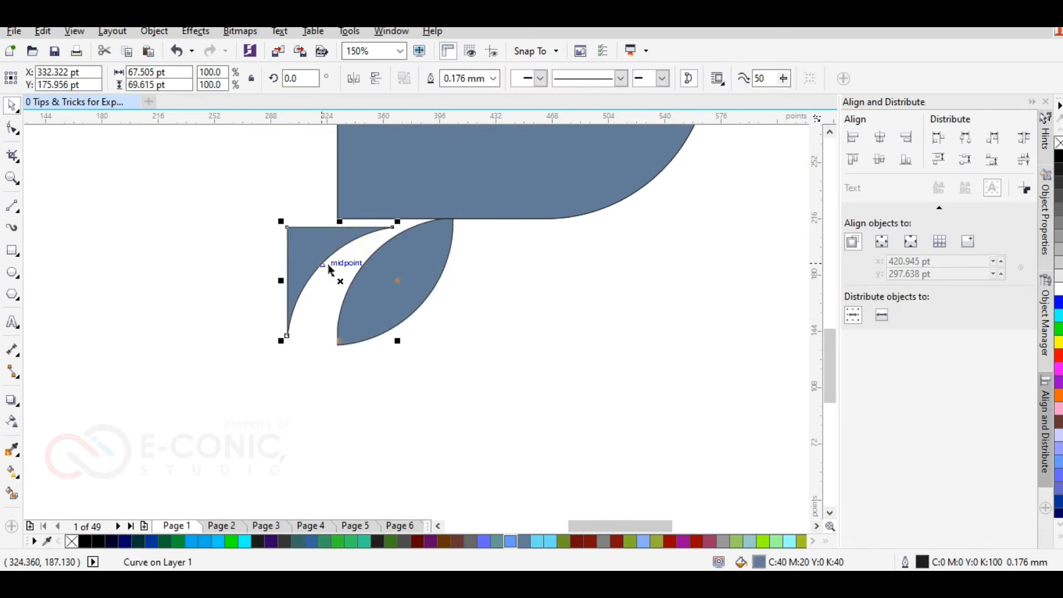
key("ctrl+z")
left_click_drag(408, 271, 442, 327)
key("ctrl+z")
left_click(179, 255)
Step: Delete the leftover hairline leaf-vein curve that sticks out past the P's straight left edge
scroll(345, 294, "down", 2)
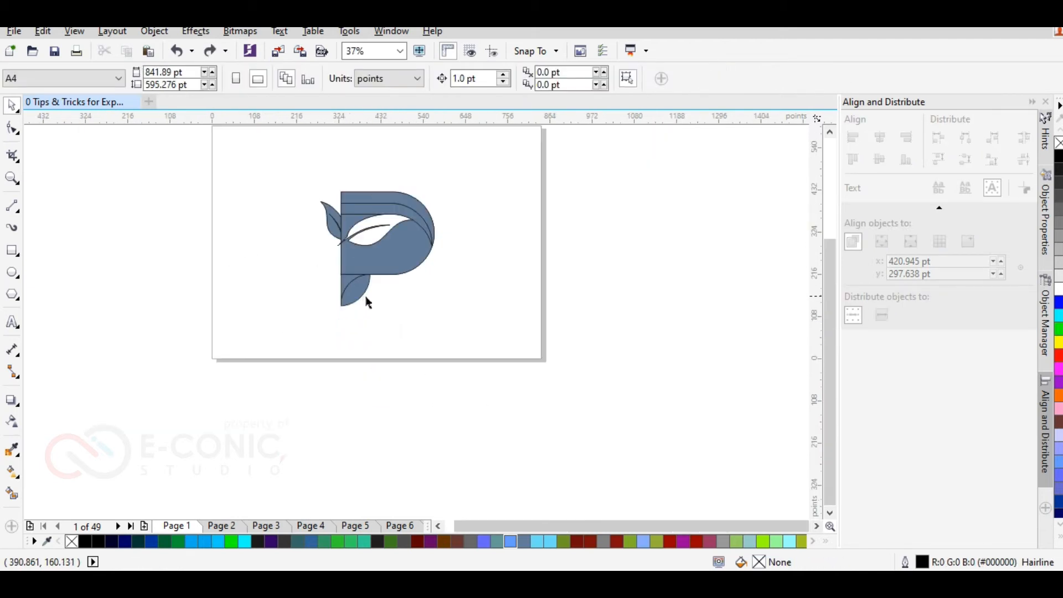
scroll(367, 302, "up", 2)
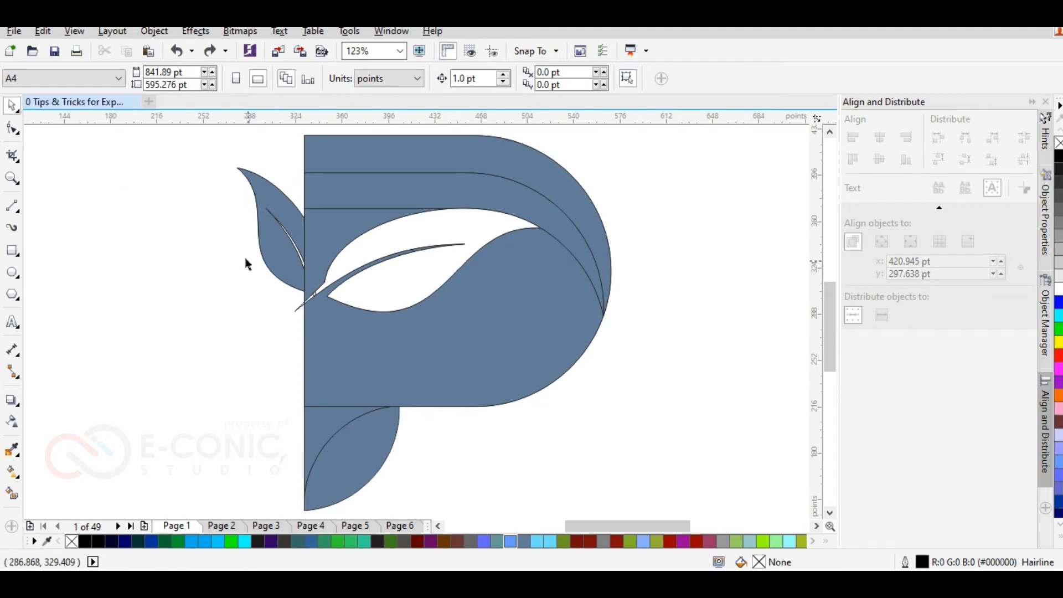
left_click(302, 314)
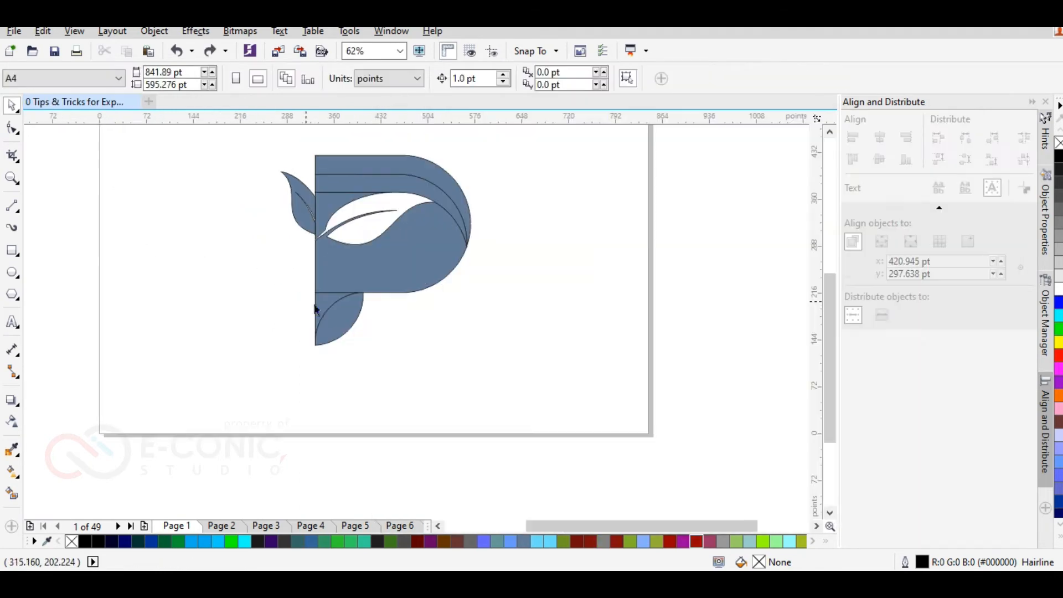
Step: Weld the leg's upper-left corner piece to the P's large lower body
left_click(324, 307)
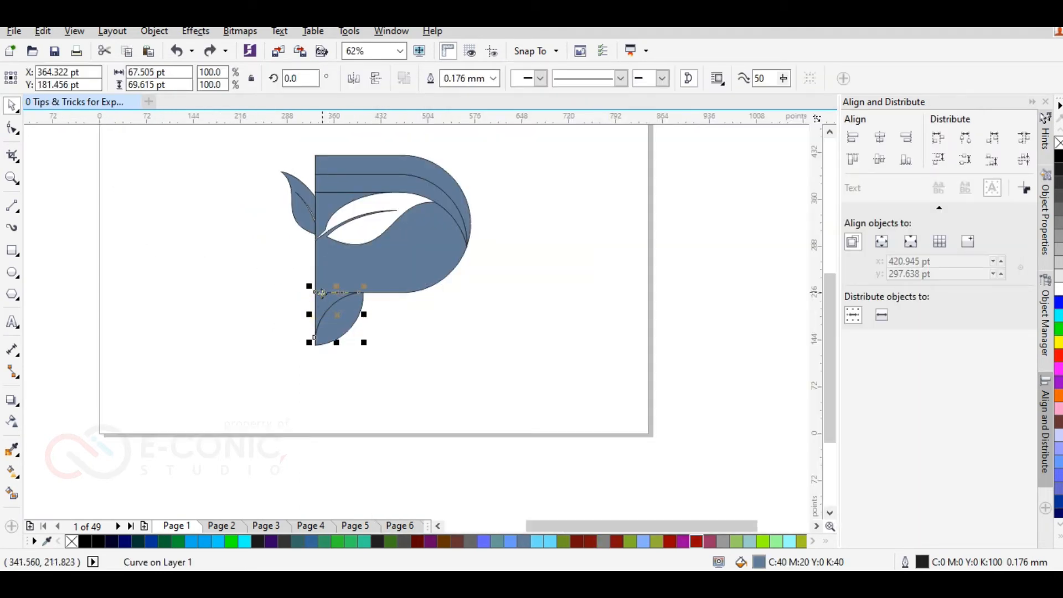
left_click(337, 264, "shift")
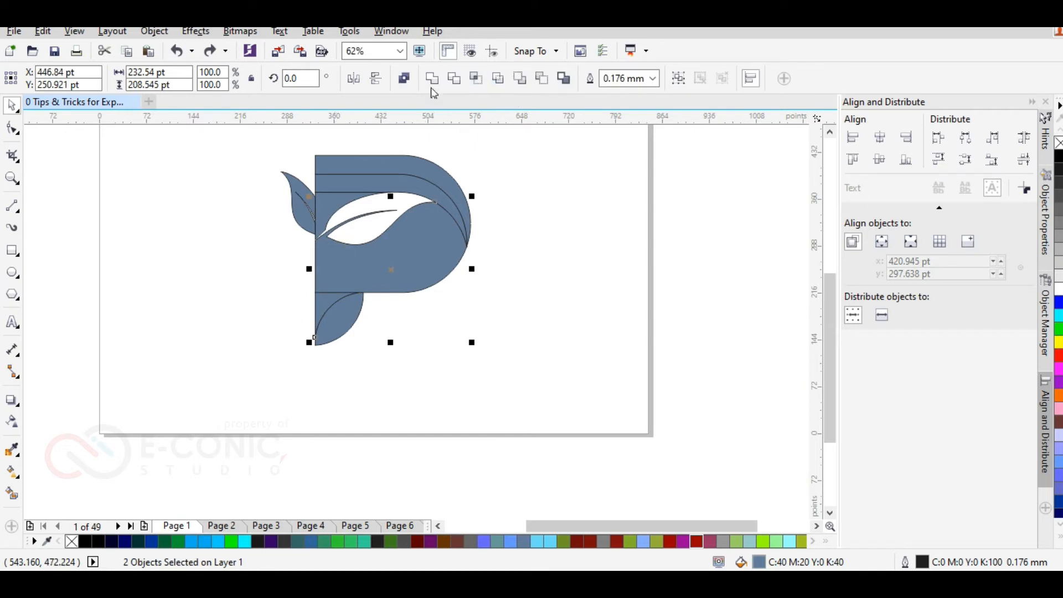
left_click(266, 208)
left_click(299, 214)
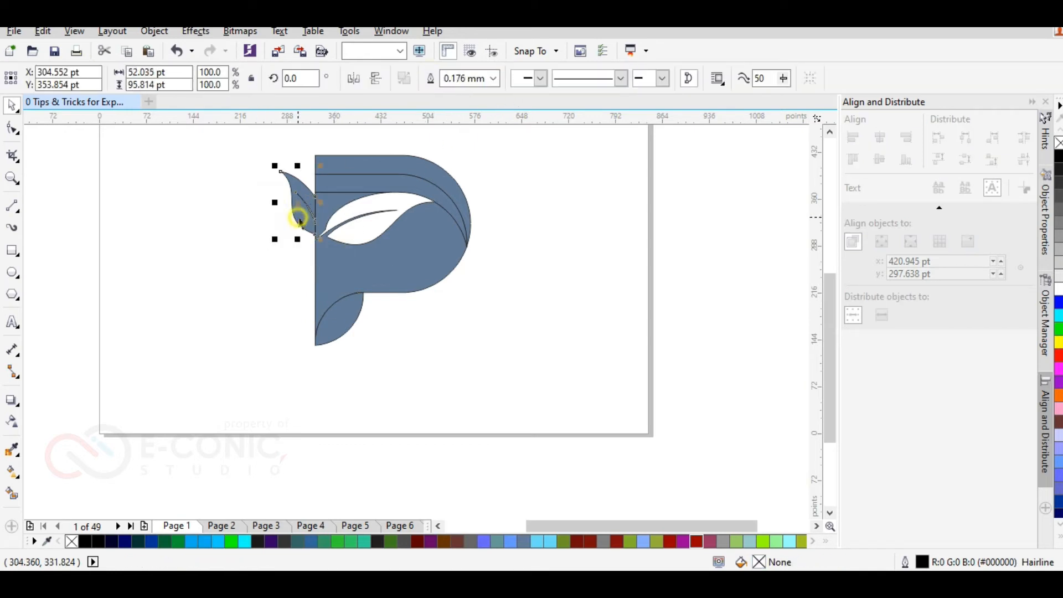
left_click(344, 193, "shift")
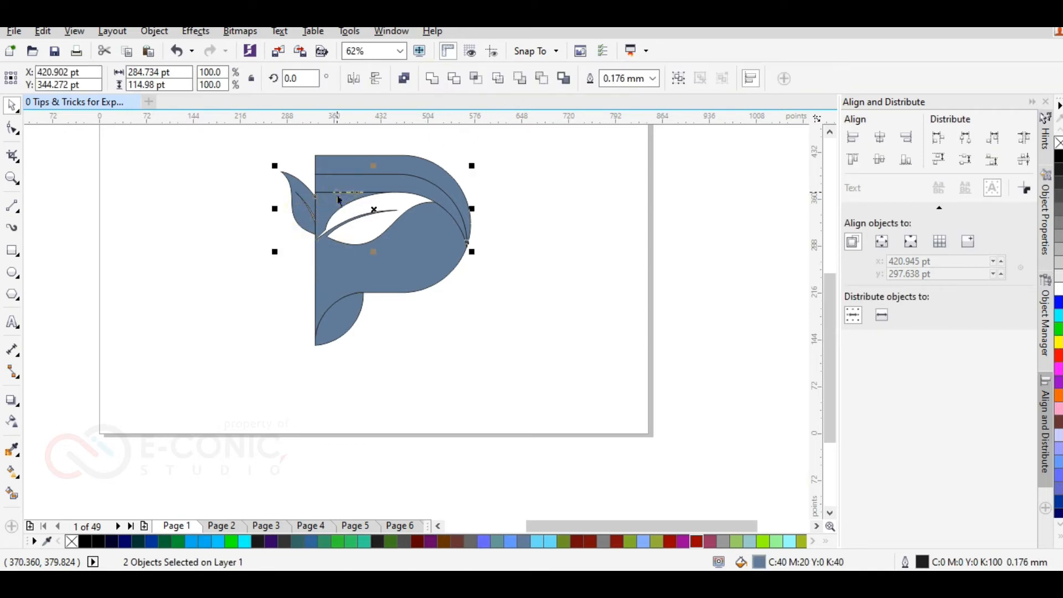
left_click(217, 212)
Step: Weld the small outer leaf to the area beside it and to the P's inner curved band
left_click(293, 188)
left_click(332, 197, "shift")
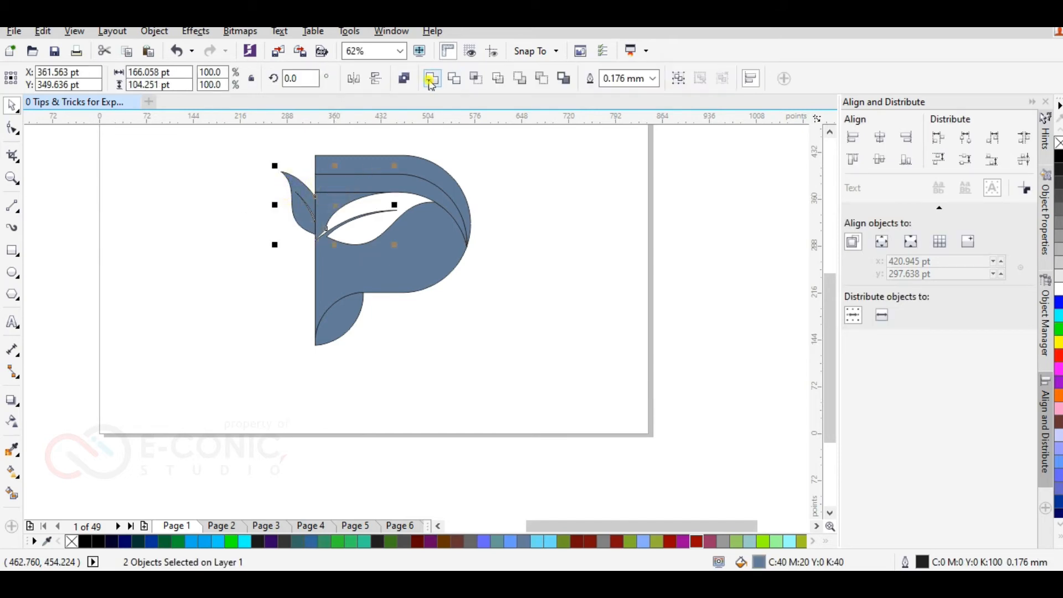
left_click(250, 212)
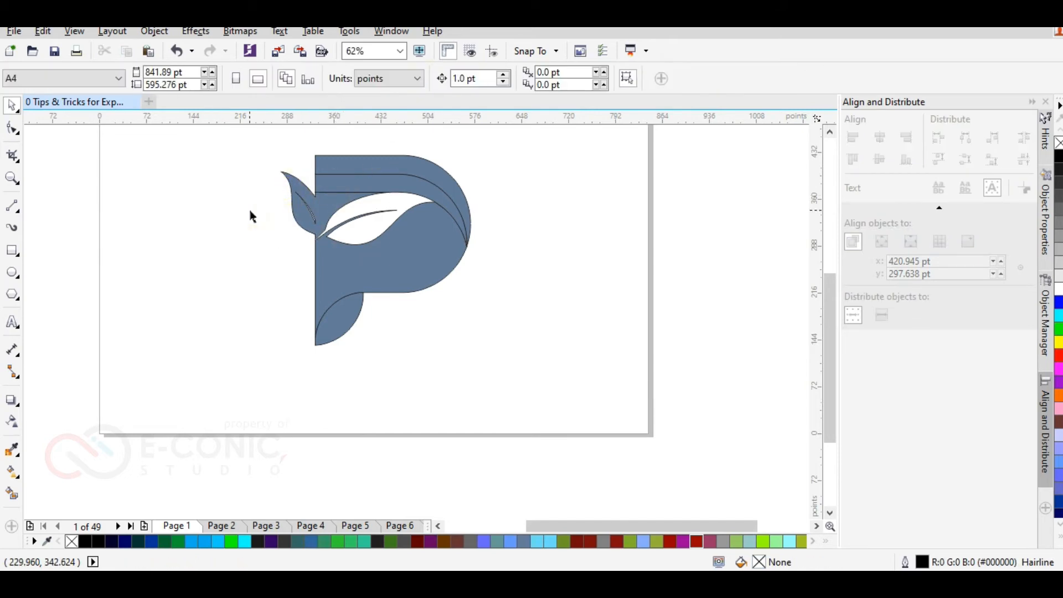
left_click(323, 199)
left_click(416, 167, "shift")
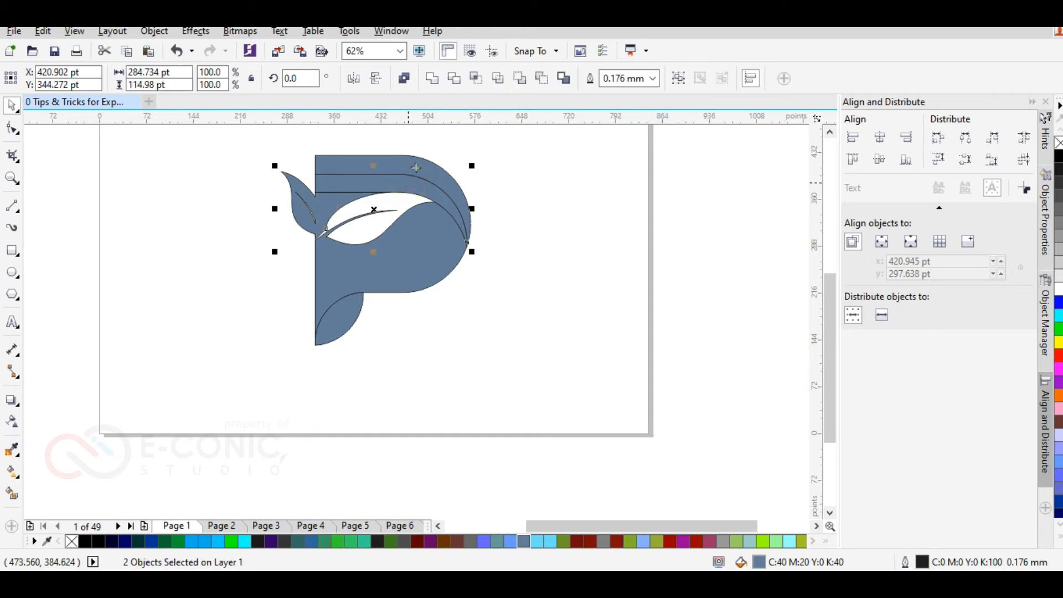
left_click(434, 80)
left_click(243, 206)
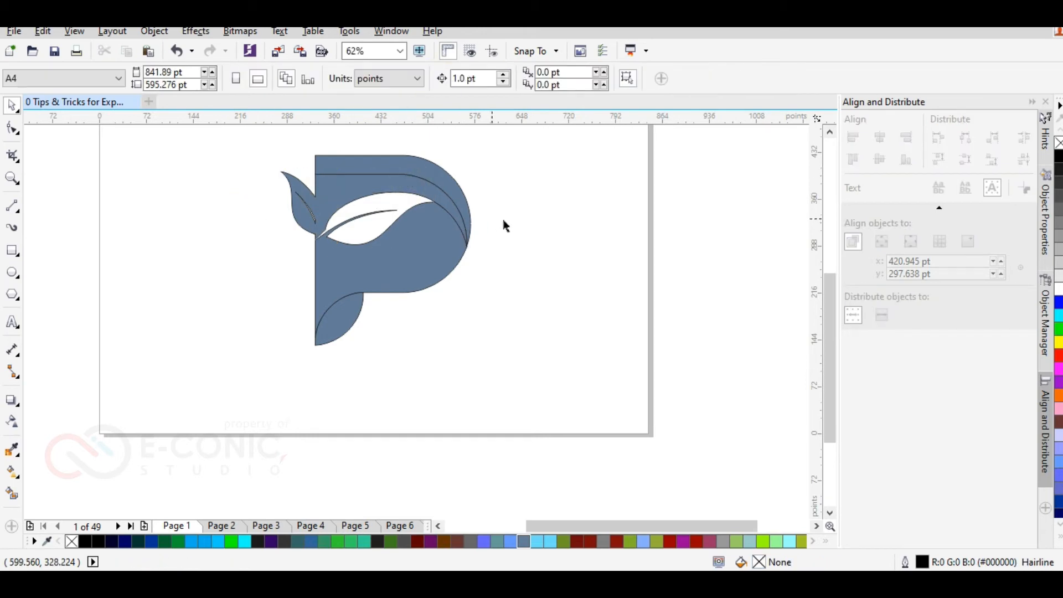
Step: Apply a linear fountain fill across the P's outer top band, running from dark teal to green
scroll(504, 225, "up", 2)
scroll(358, 209, "down", 2)
left_click(284, 161)
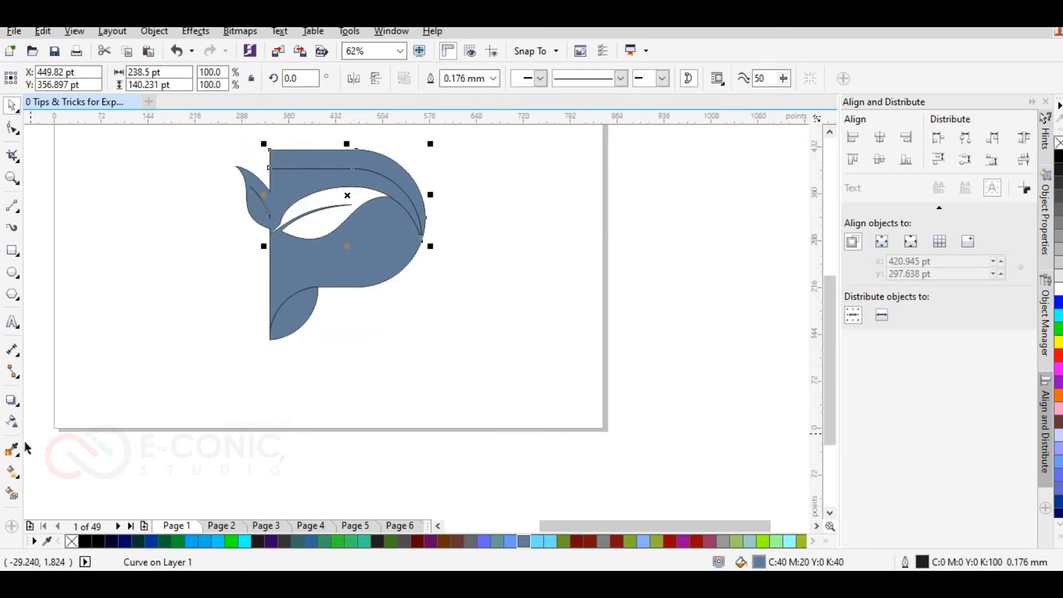
left_click(12, 471)
left_click_drag(255, 154, 429, 163)
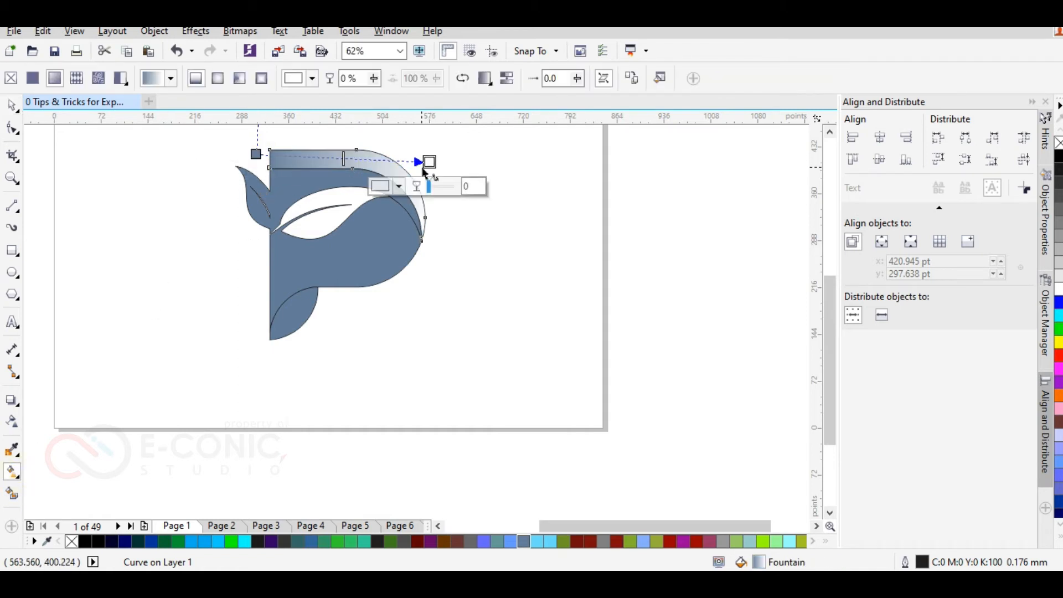
left_click(343, 543)
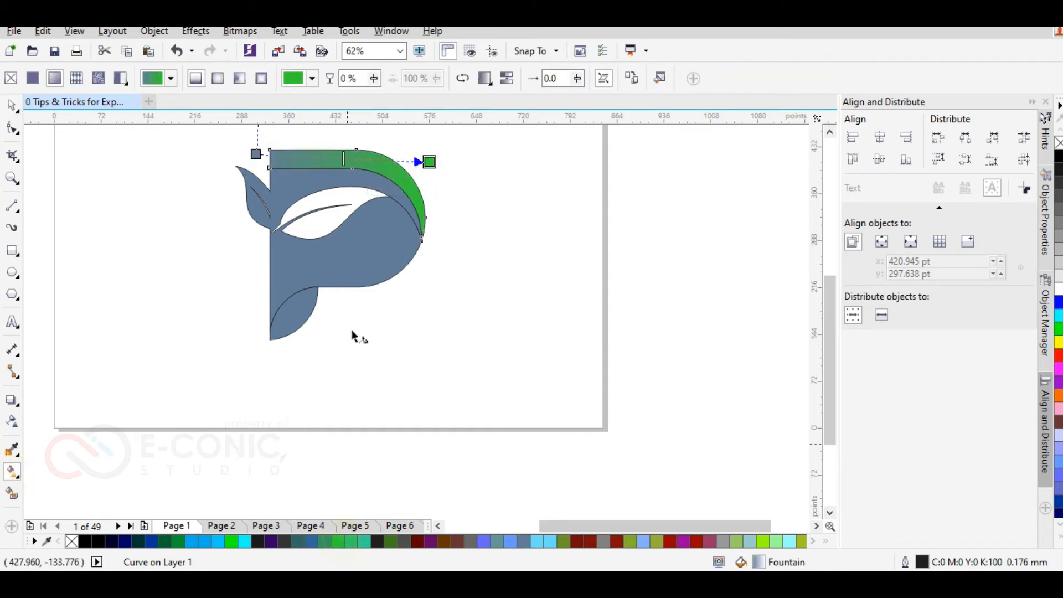
left_click(138, 541)
scroll(518, 200, "up", 2)
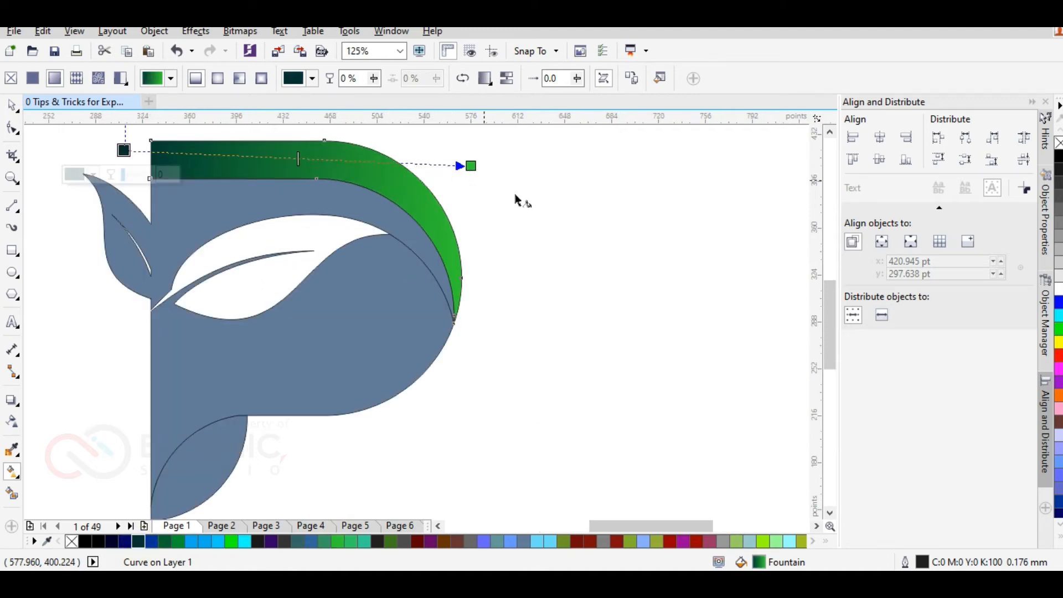
Step: Angle the outer top band's gradient diagonally, from dark teal above its straight upper edge to green beyond the band's lower-right tip
scroll(416, 171, "down", 3)
scroll(476, 233, "up", 6)
scroll(501, 246, "down", 2)
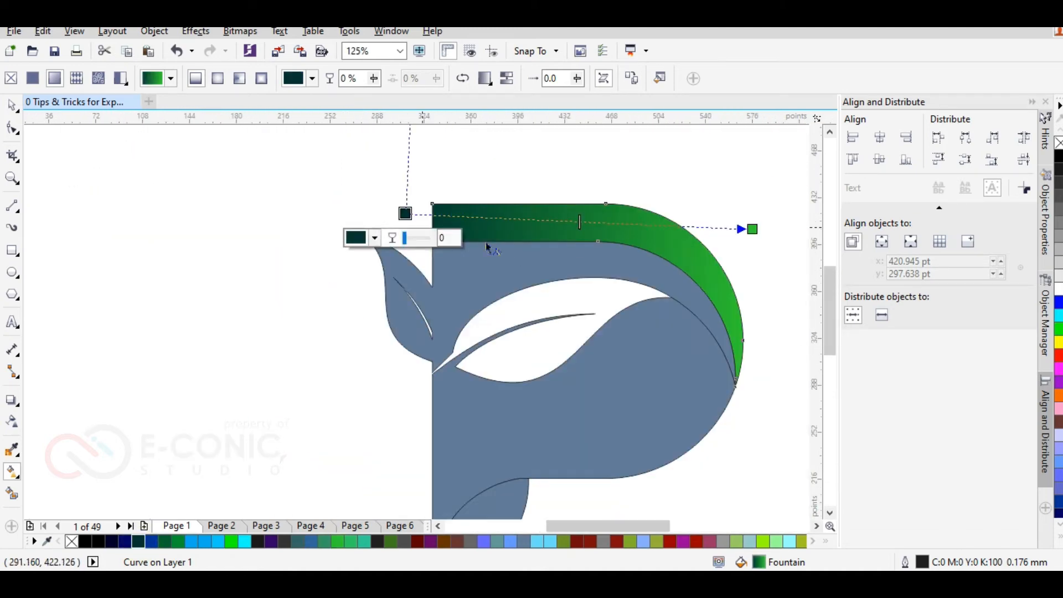
left_click(747, 216)
left_click_drag(747, 217, 740, 216)
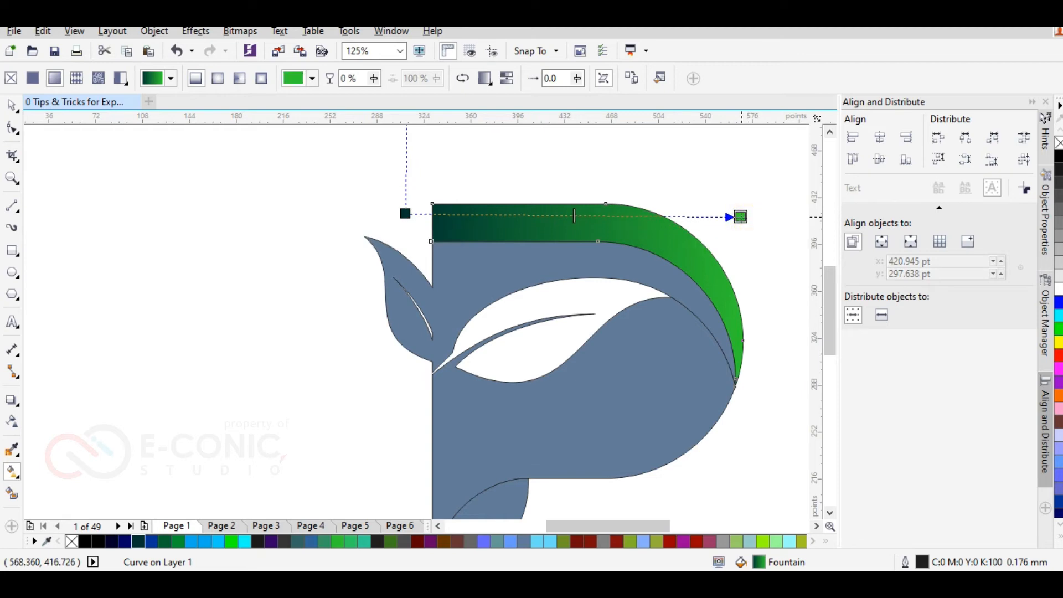
left_click_drag(407, 214, 437, 178)
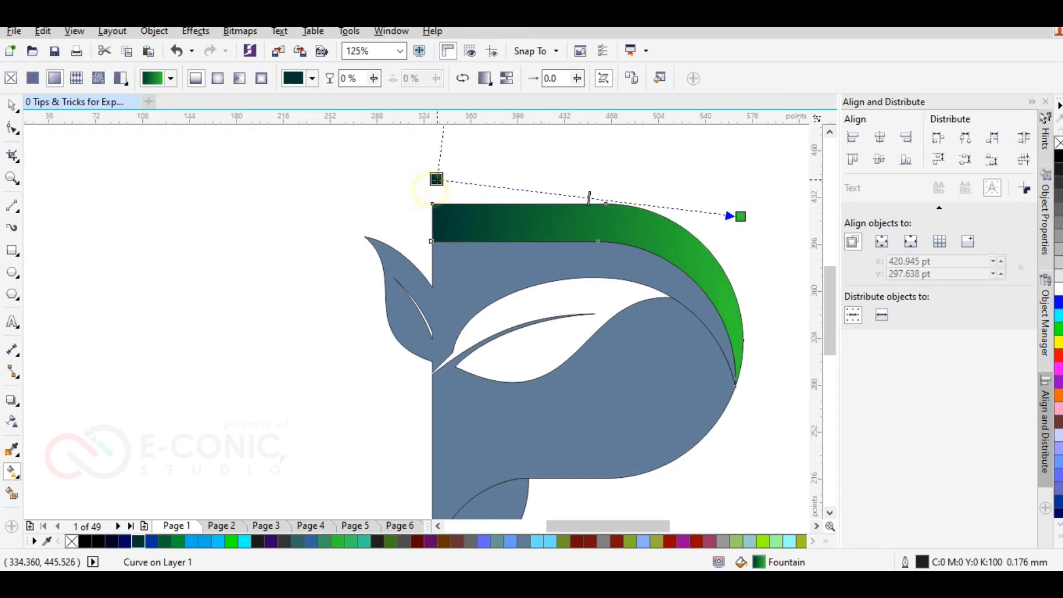
left_click_drag(744, 218, 751, 407)
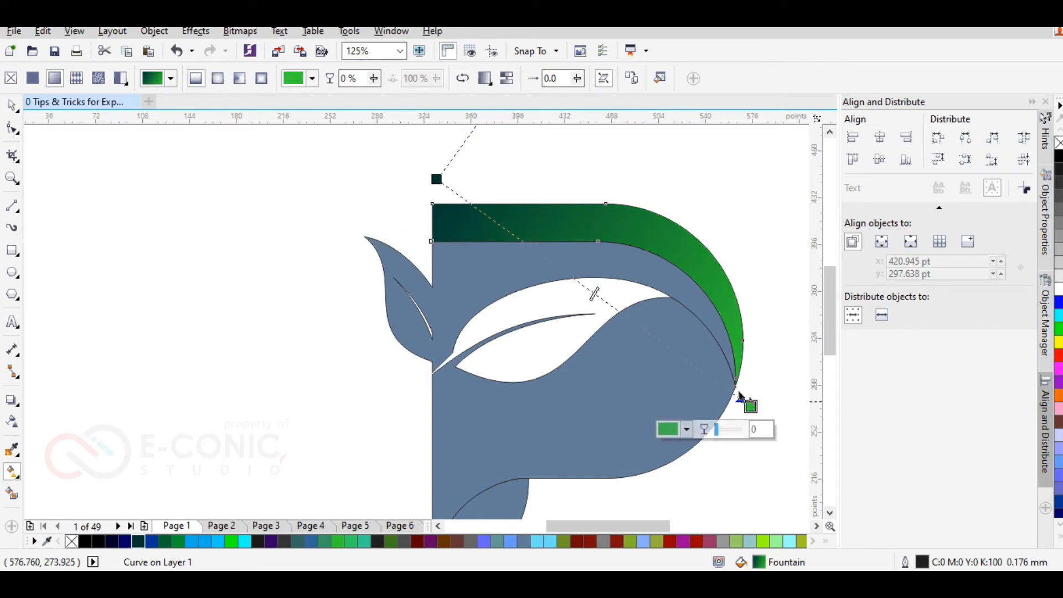
left_click_drag(598, 293, 545, 249)
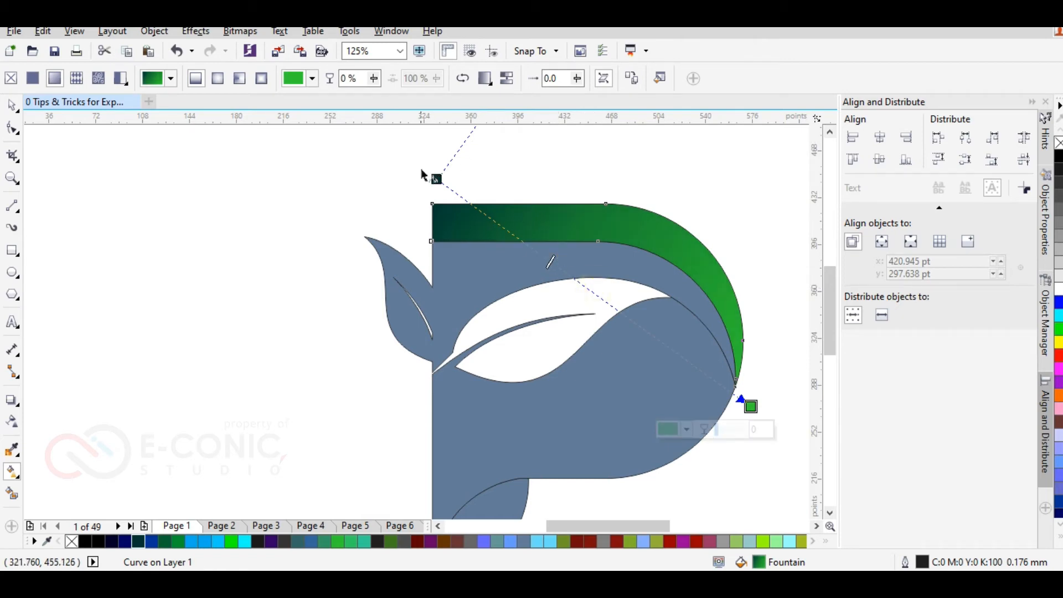
left_click_drag(435, 177, 463, 143)
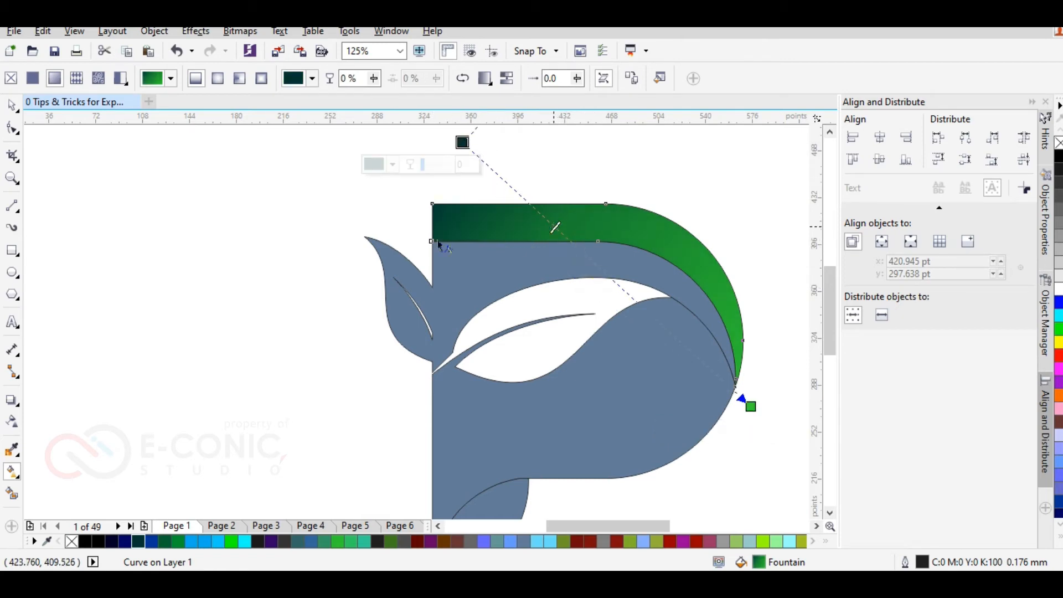
Step: Copy the outer band's gradient to the inner band with the small leaf and run it vertically from dark teal down to green
left_click(474, 261)
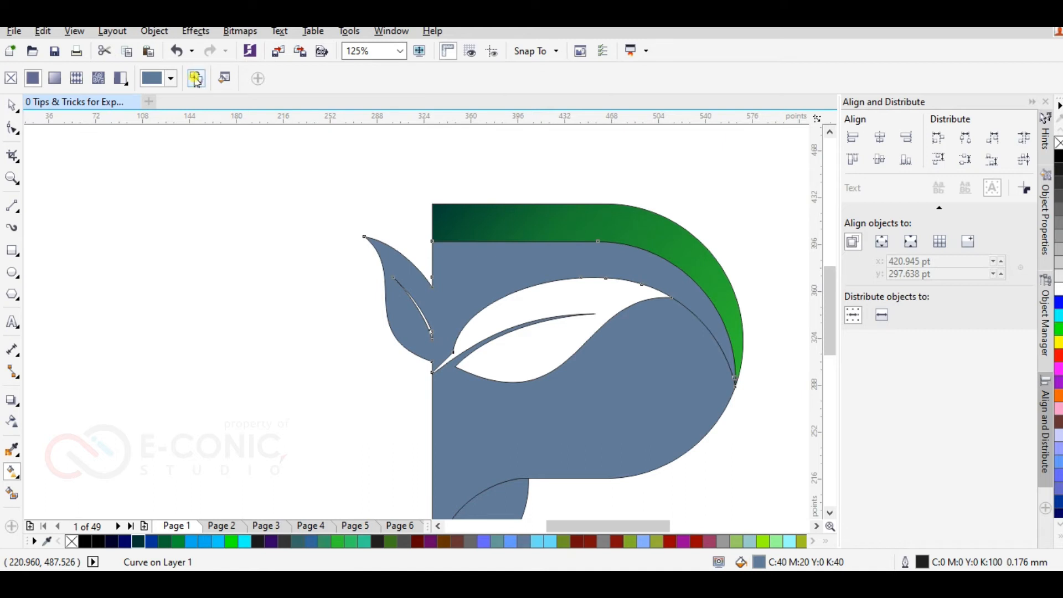
left_click(540, 219)
left_click_drag(743, 398, 431, 471)
left_click_drag(400, 186, 432, 241)
left_click_drag(646, 322, 709, 251)
left_click_drag(431, 240, 432, 221)
Step: Copy the inner band's gradient to the P's lower body and run it from dark teal at the right tip to yellow beyond the left edge
left_click(459, 428)
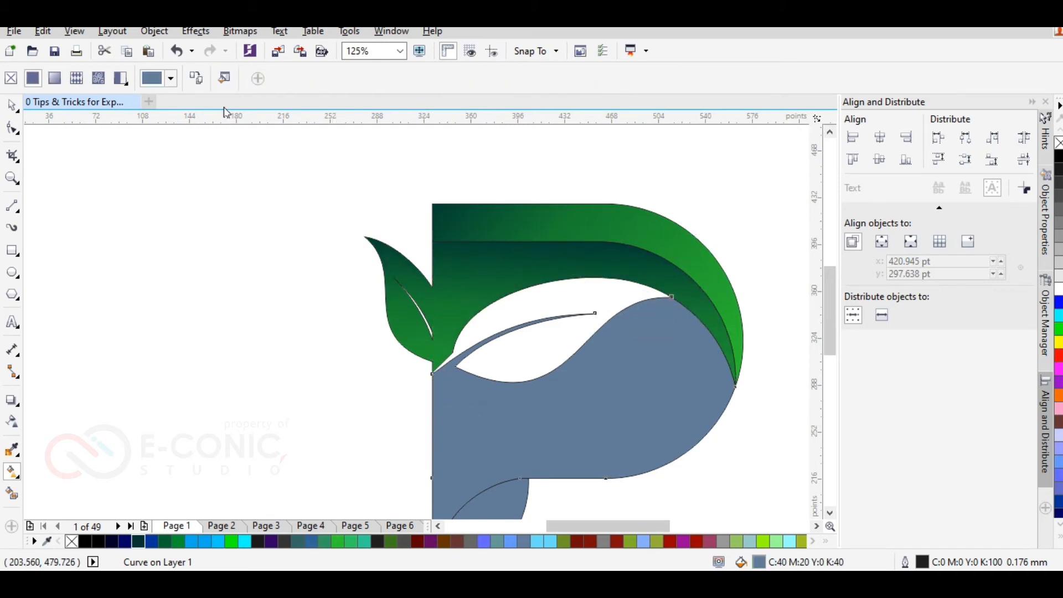
left_click(489, 273)
scroll(636, 325, "down", 1)
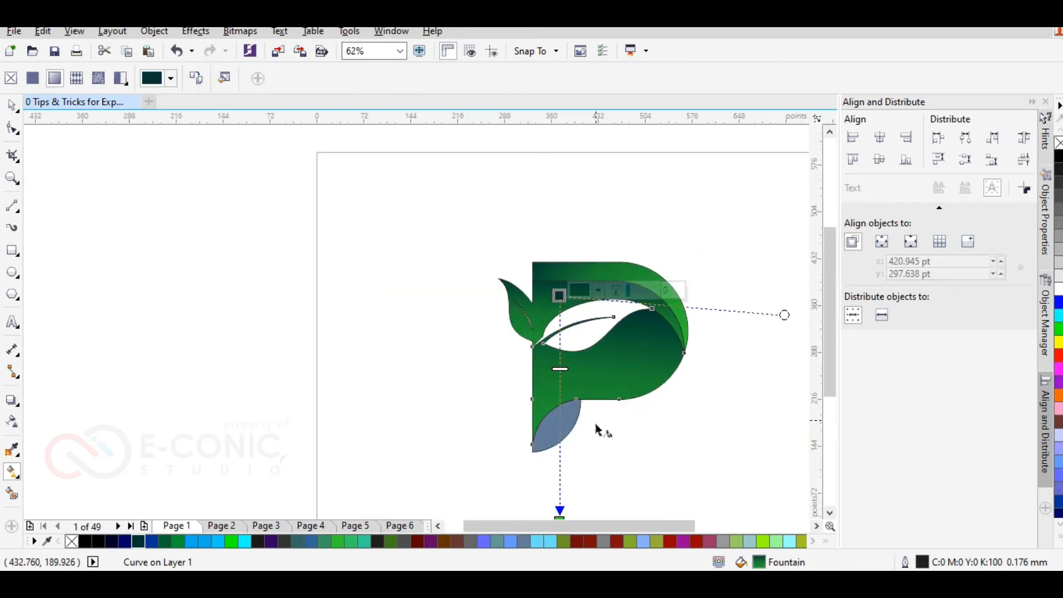
left_click_drag(559, 295, 691, 355)
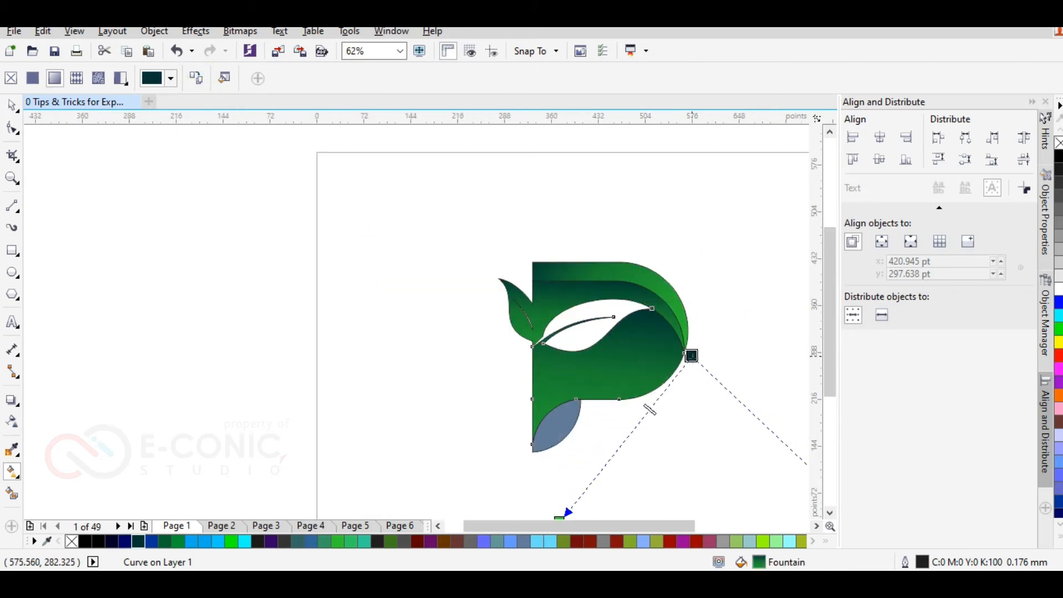
scroll(581, 422, "up", 1)
left_click_drag(450, 501, 353, 283)
left_click(1059, 344)
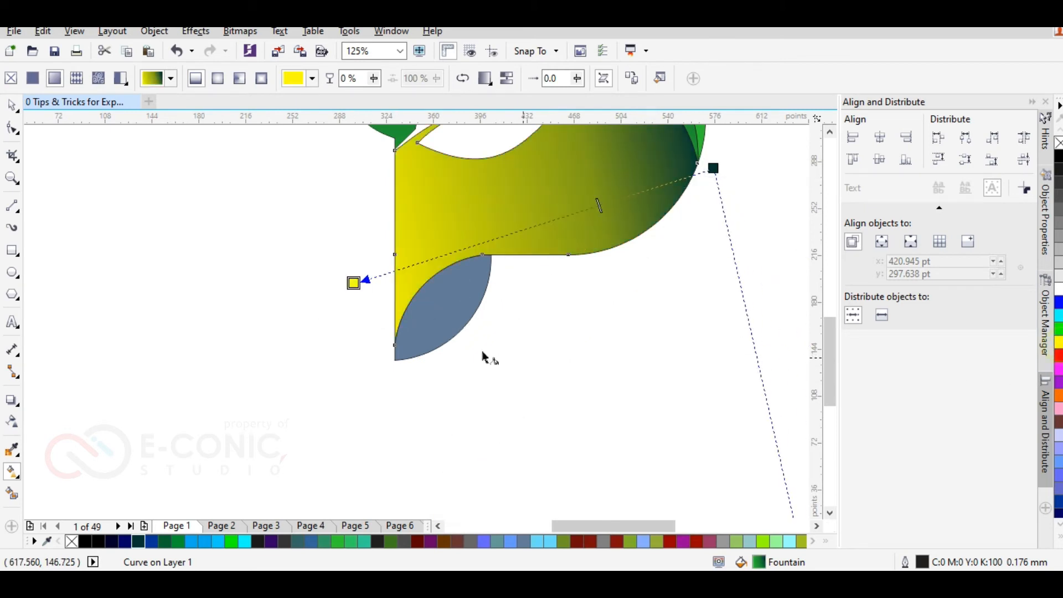
Step: Add a dark green colour stop near the middle of the lower body's gradient
left_click(620, 197)
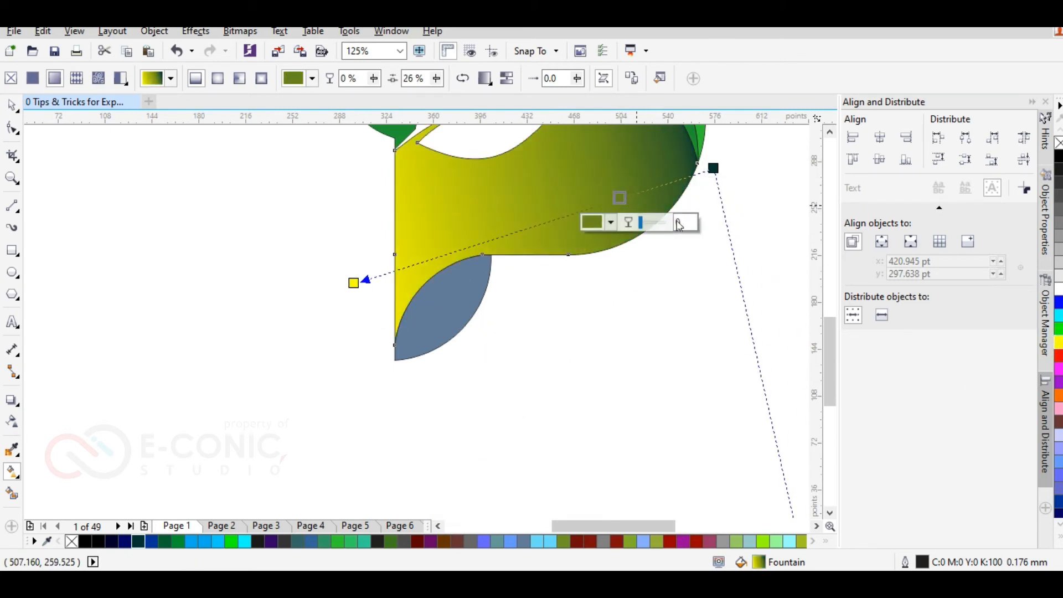
left_click(339, 542)
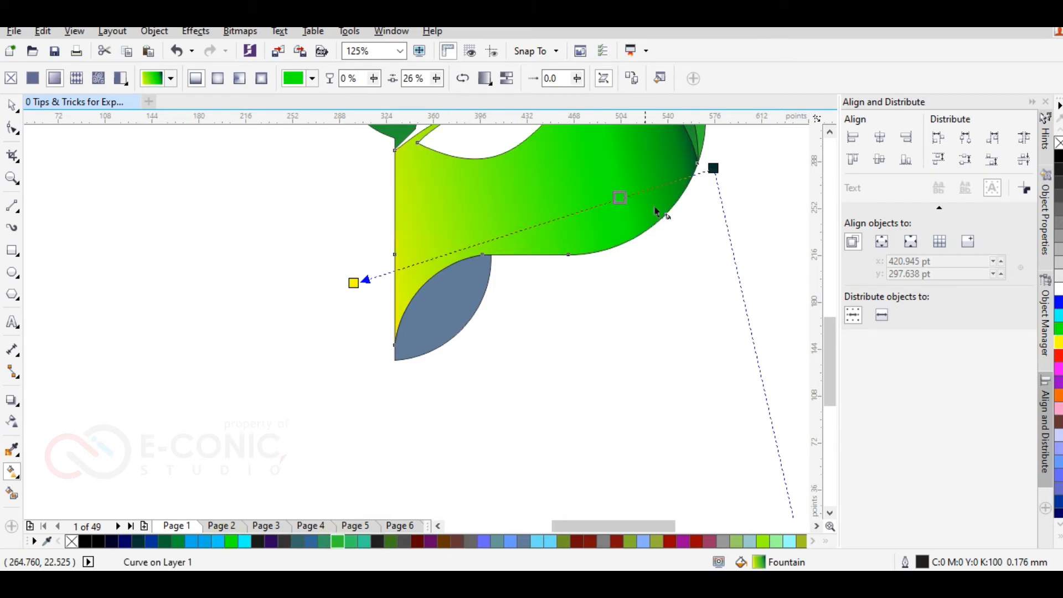
left_click_drag(620, 197, 539, 223)
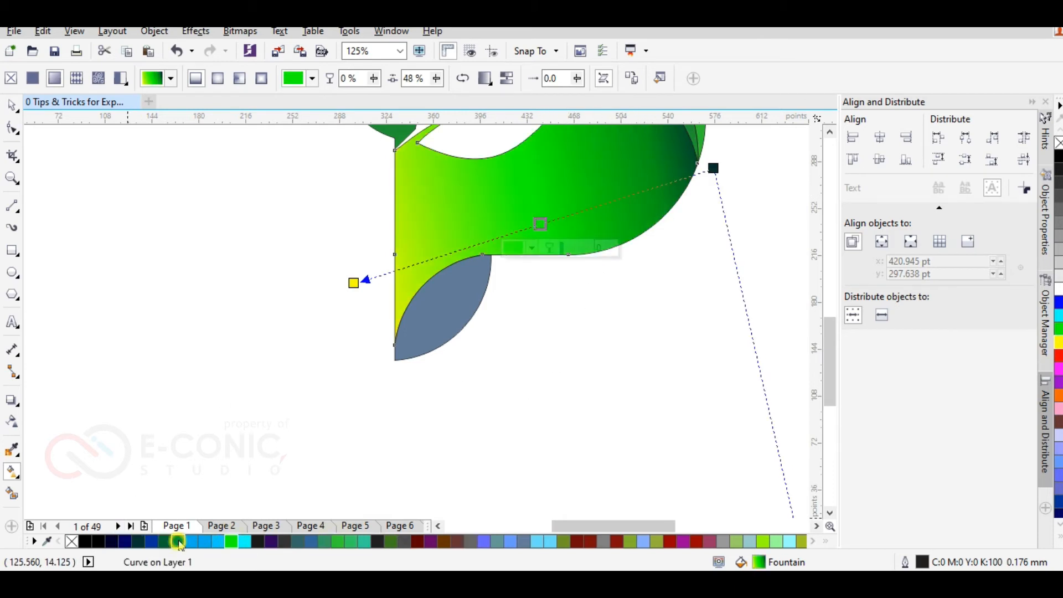
left_click(179, 541)
left_click_drag(540, 224, 559, 218)
left_click(713, 168)
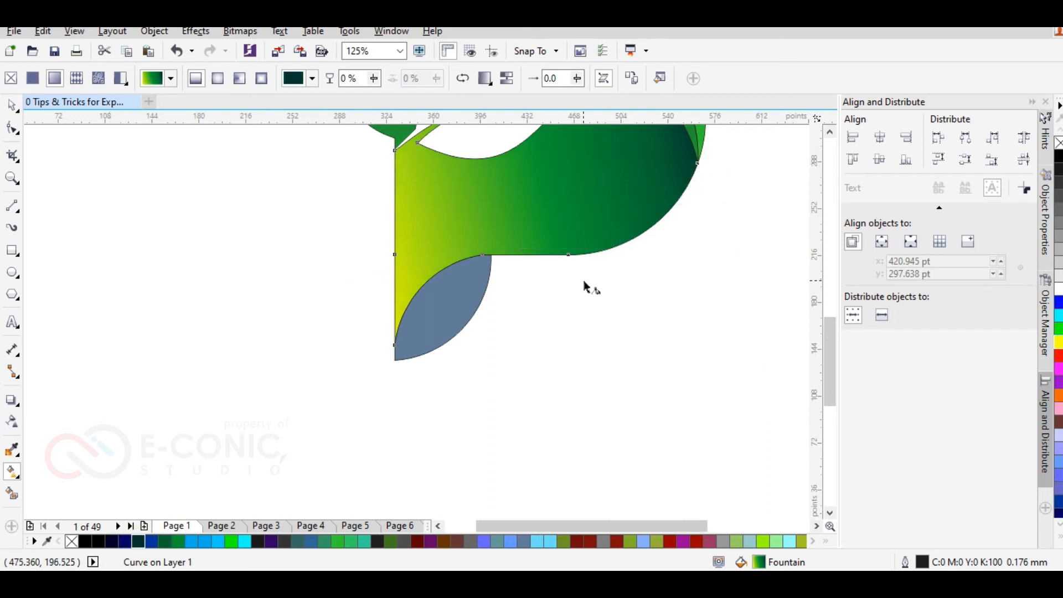
Step: Change the lower body's yellow gradient end to a darker mustard shade and move both gradient ends closer to the shape
scroll(584, 285, "down", 2)
scroll(396, 371, "up", 2)
left_click(393, 362)
left_click(1058, 396)
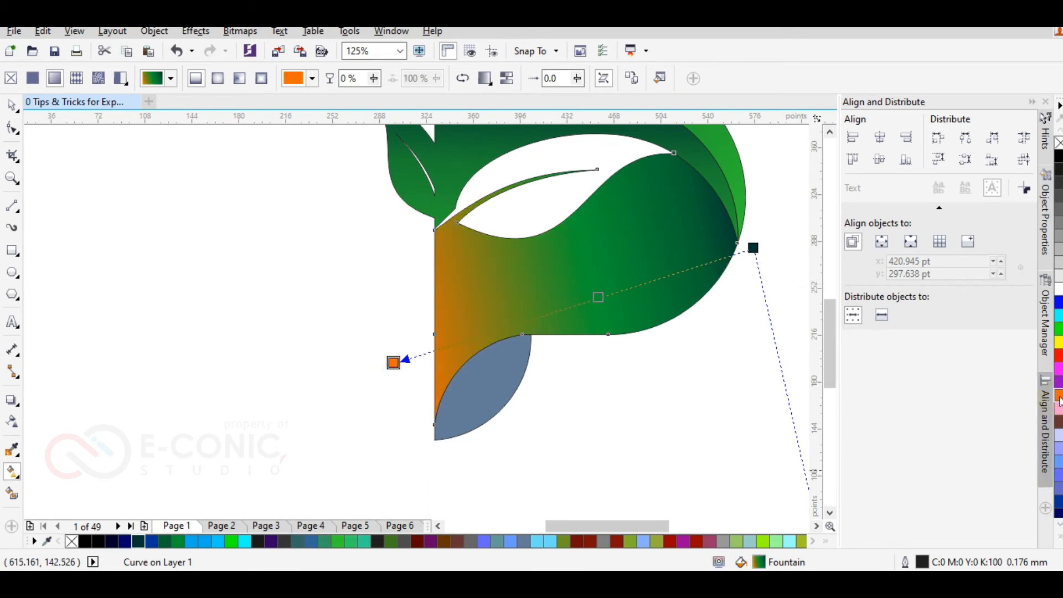
left_click(1059, 341)
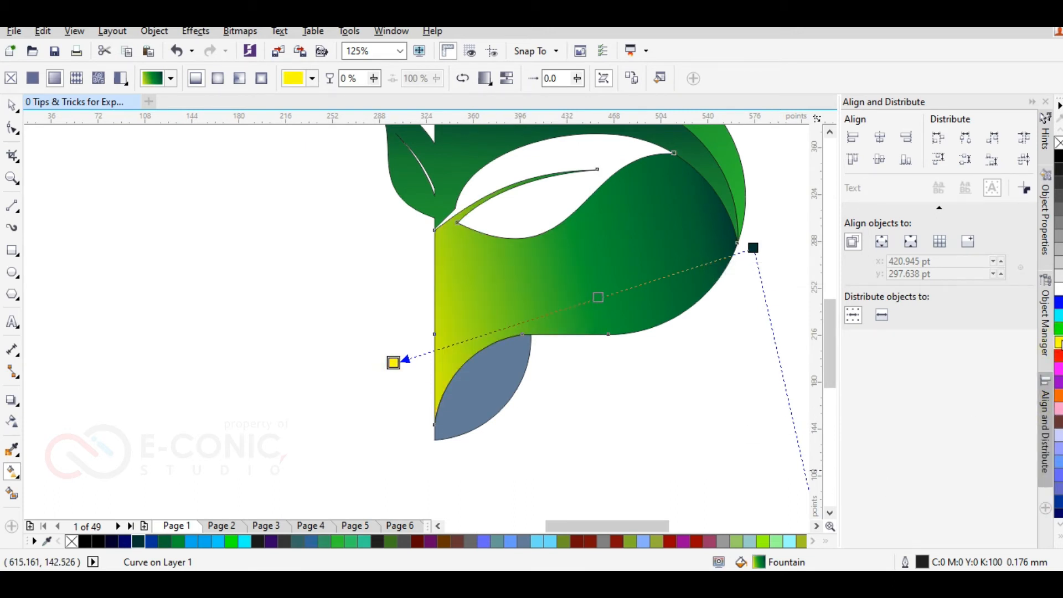
left_click(1060, 342)
left_click(1039, 387)
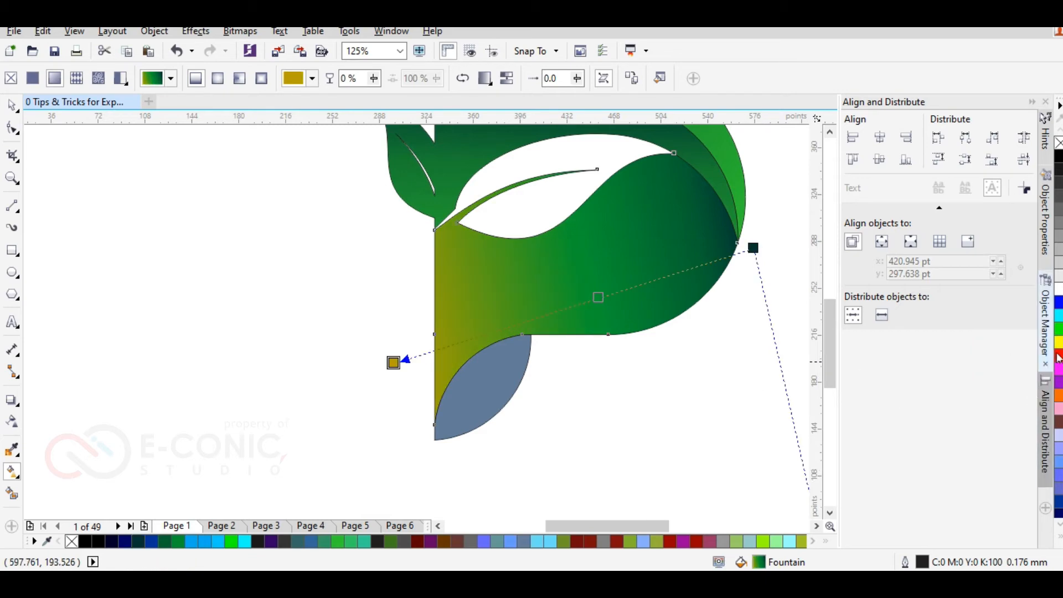
left_click(1059, 343)
left_click(1035, 375)
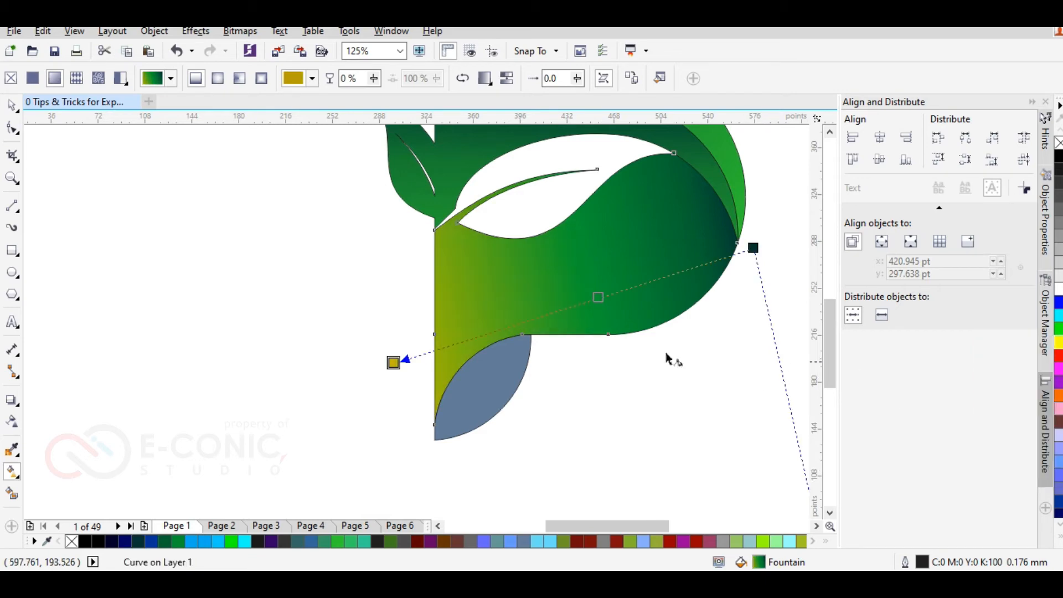
left_click_drag(393, 362, 421, 370)
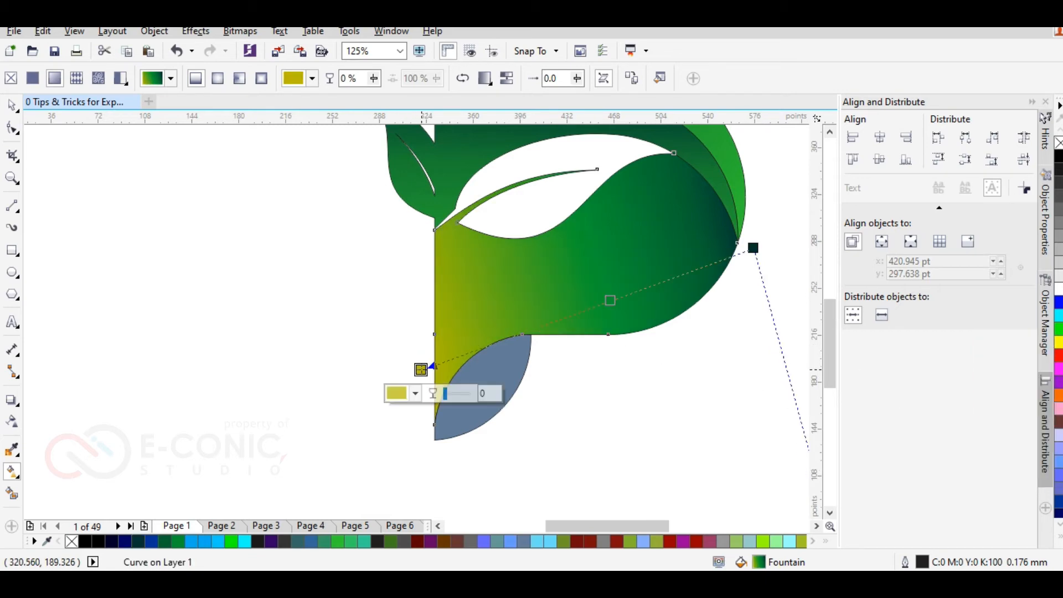
left_click(753, 248)
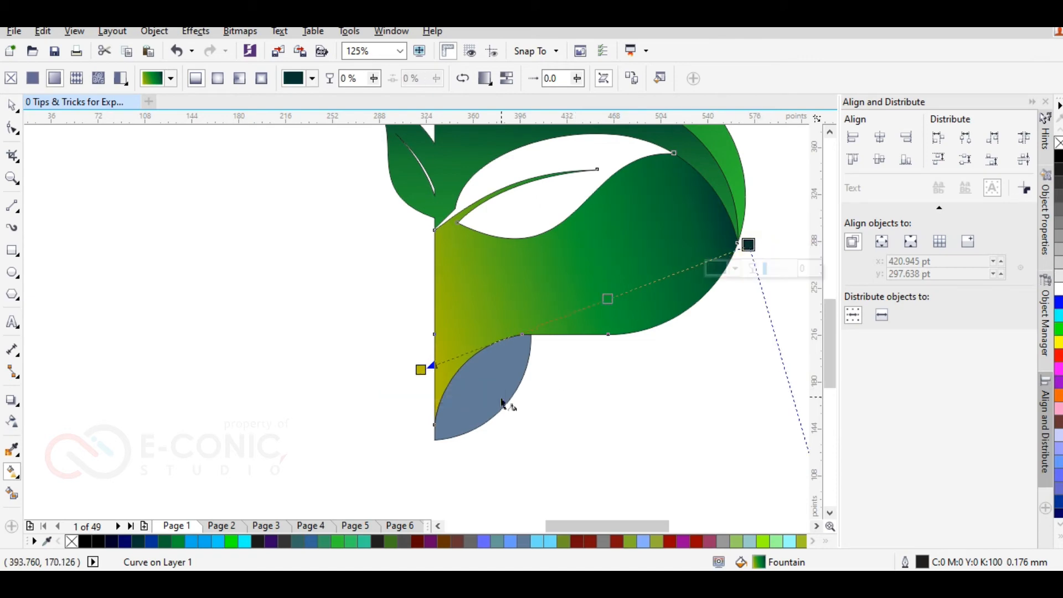
Step: Copy the inner band's gradient to the leaf-shaped leg and change its lower end colour to olive yellow
left_click(482, 382)
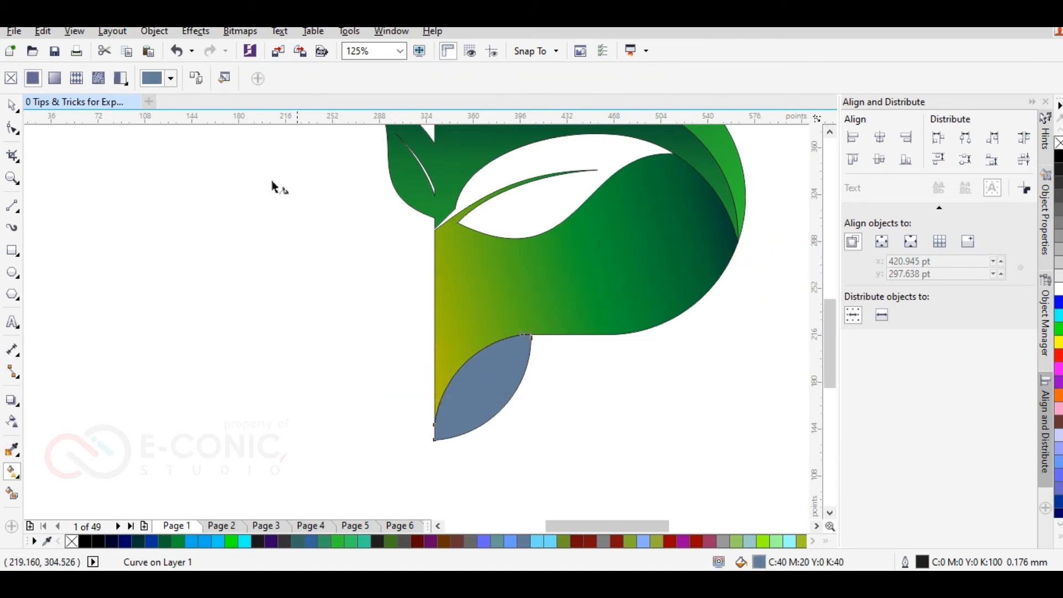
left_click(446, 159)
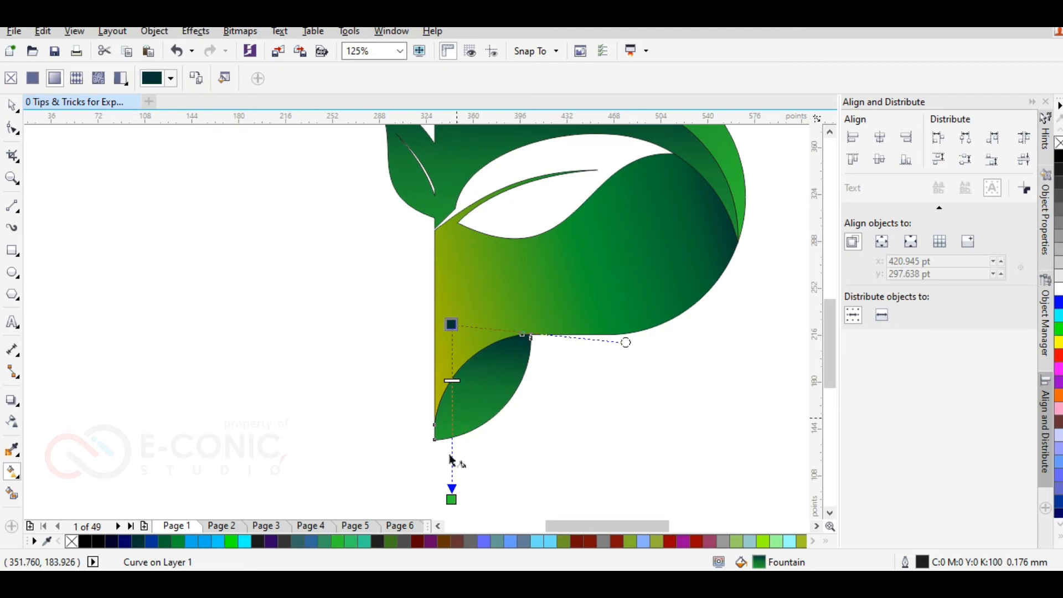
left_click(452, 503)
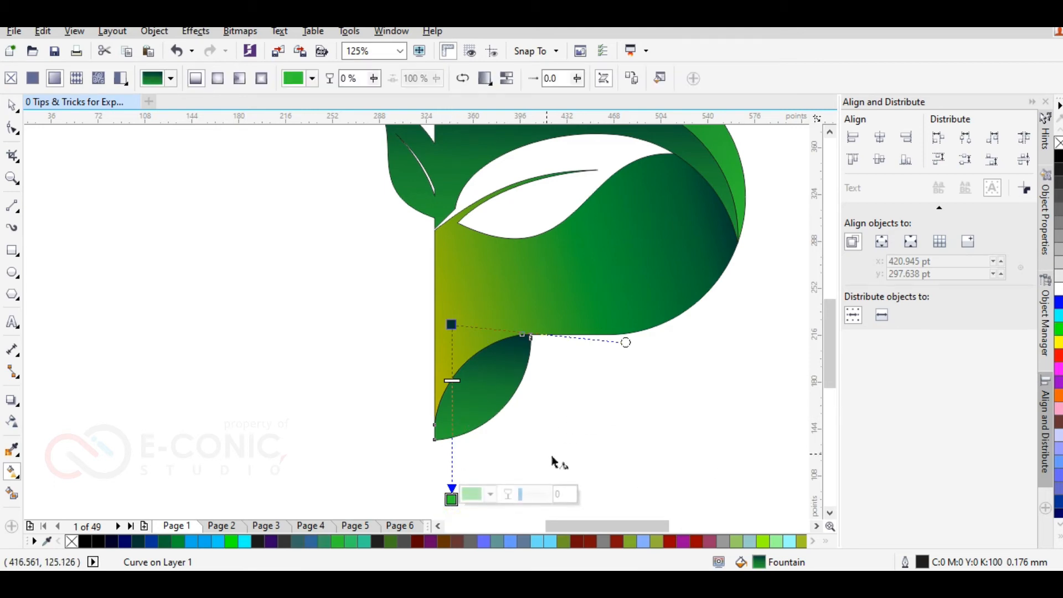
left_click(1058, 343)
left_click(1043, 373)
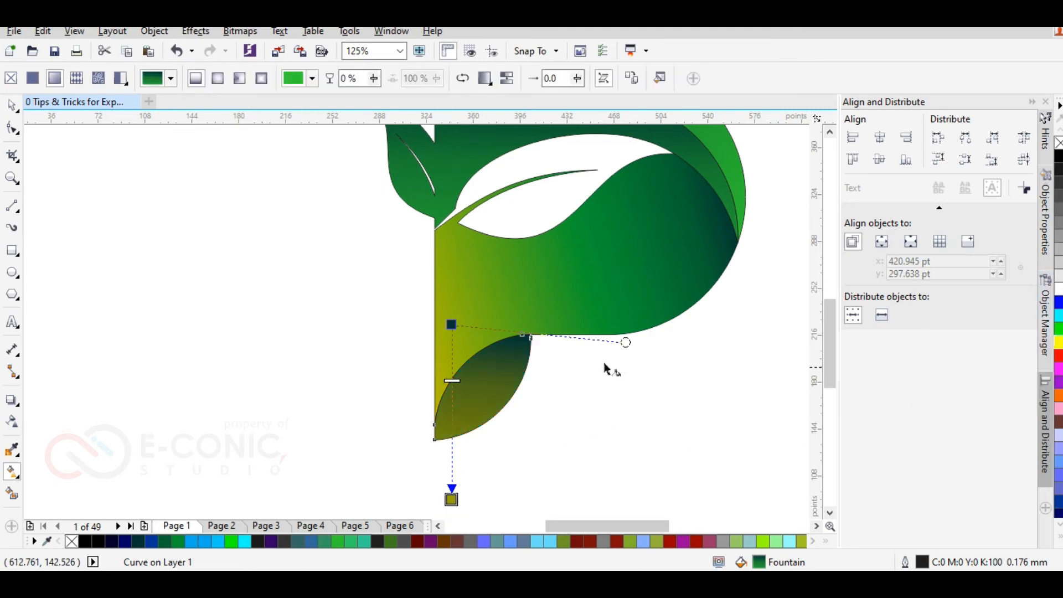
Step: Tilt the leg leaf's gradient by moving its start up and to the right, and colour that start dark green
left_click_drag(449, 324, 497, 308)
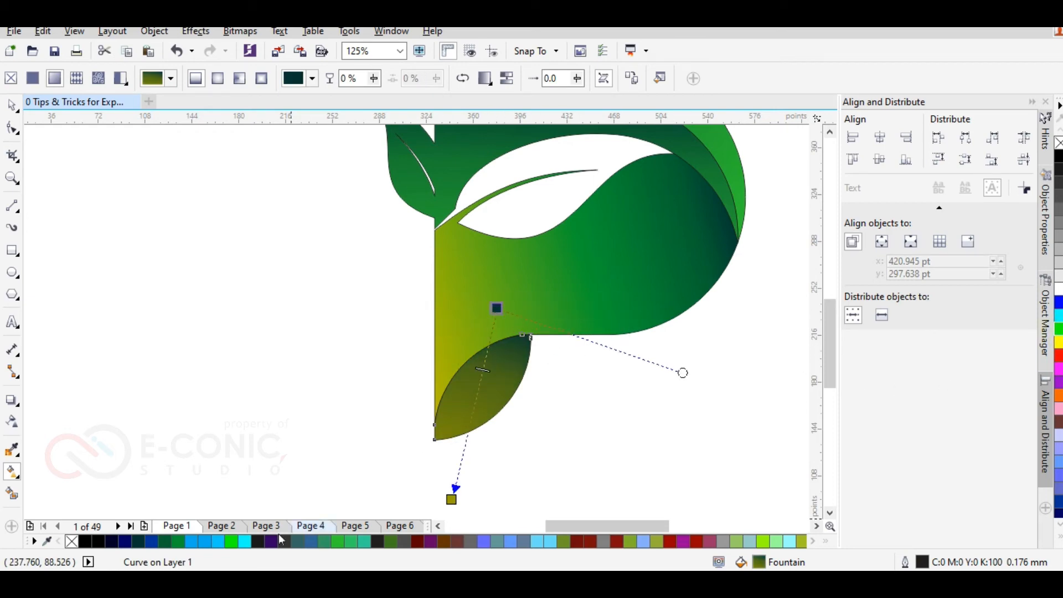
left_click(230, 541)
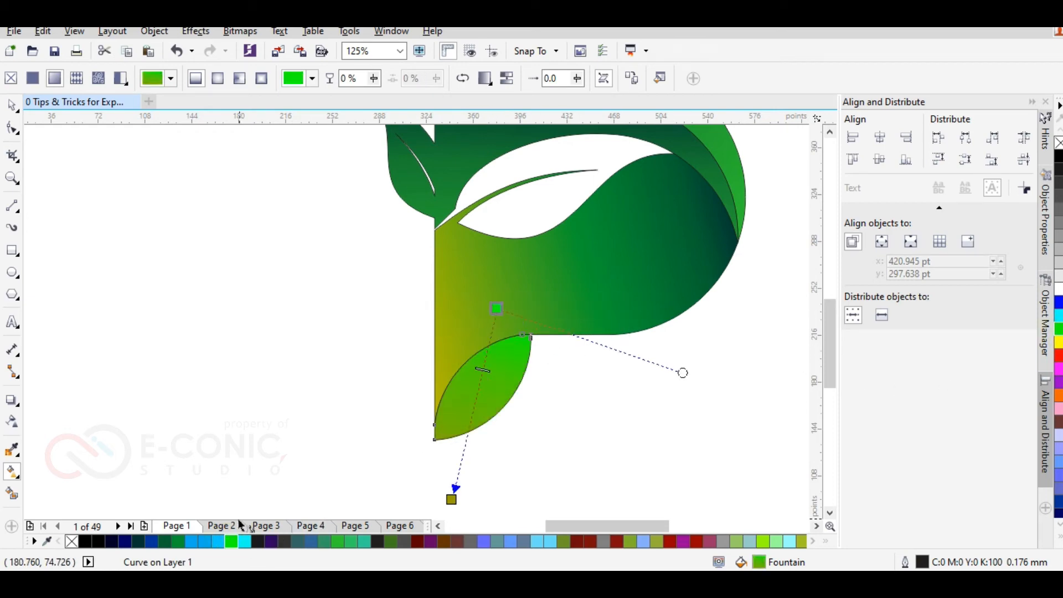
left_click(177, 542)
left_click_drag(500, 304, 501, 296)
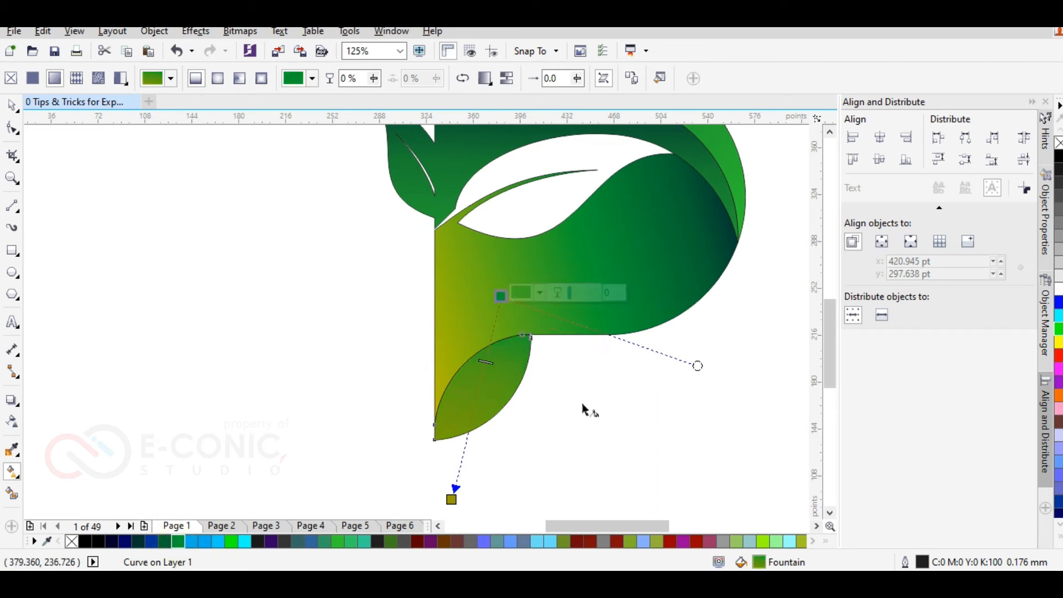
left_click(579, 404)
Step: Remove the outlines from all four parts of the logo
scroll(446, 369, "down", 1)
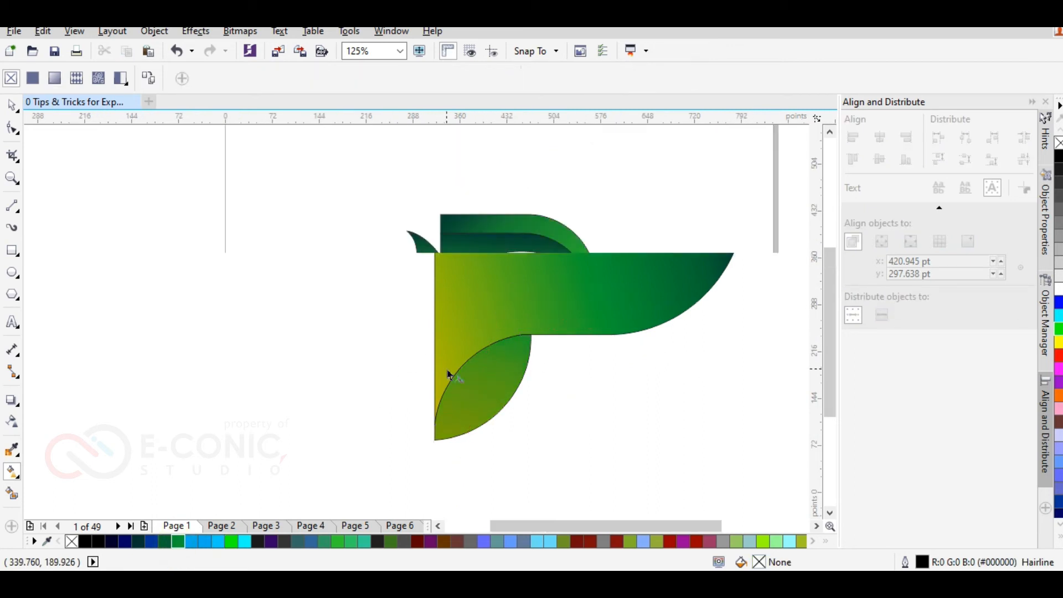
left_click(11, 104)
left_click_drag(346, 175, 673, 437)
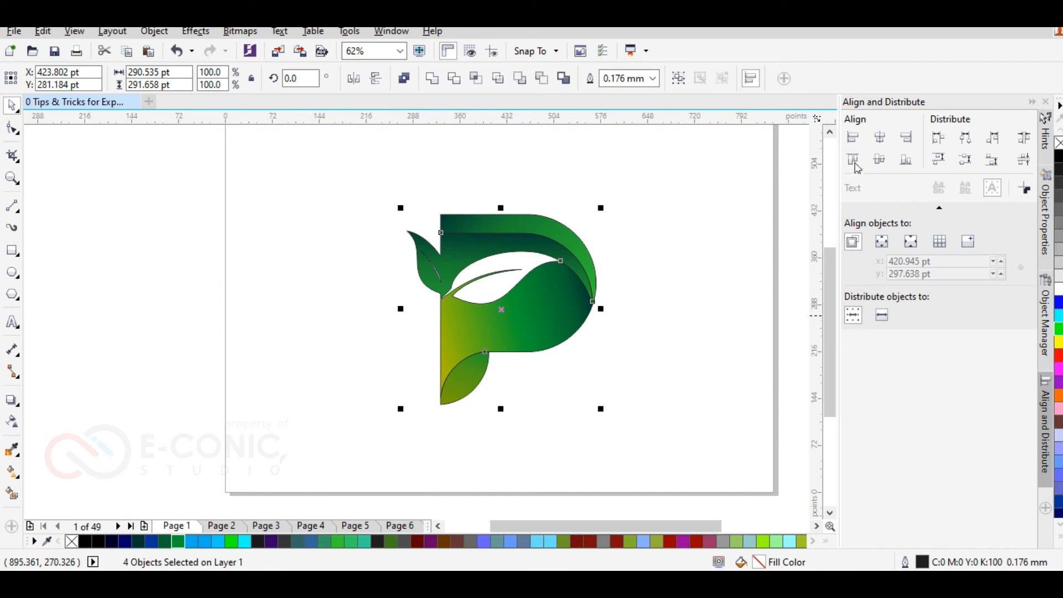
left_click(722, 225)
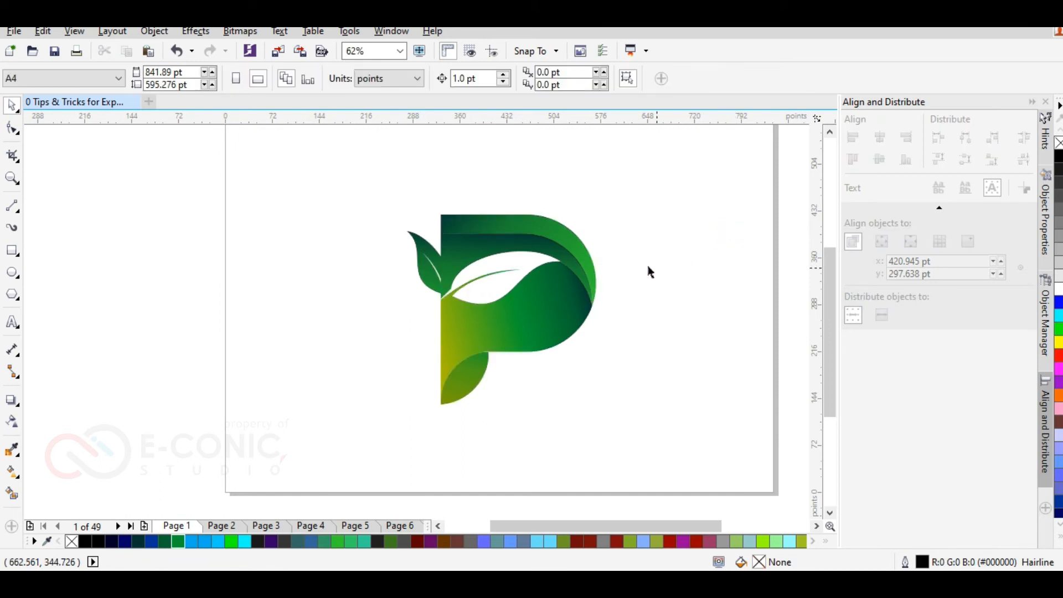
Step: Change the lower end colour of the inner band and small leaf's gradient to Cyan
scroll(513, 229, "up", 1)
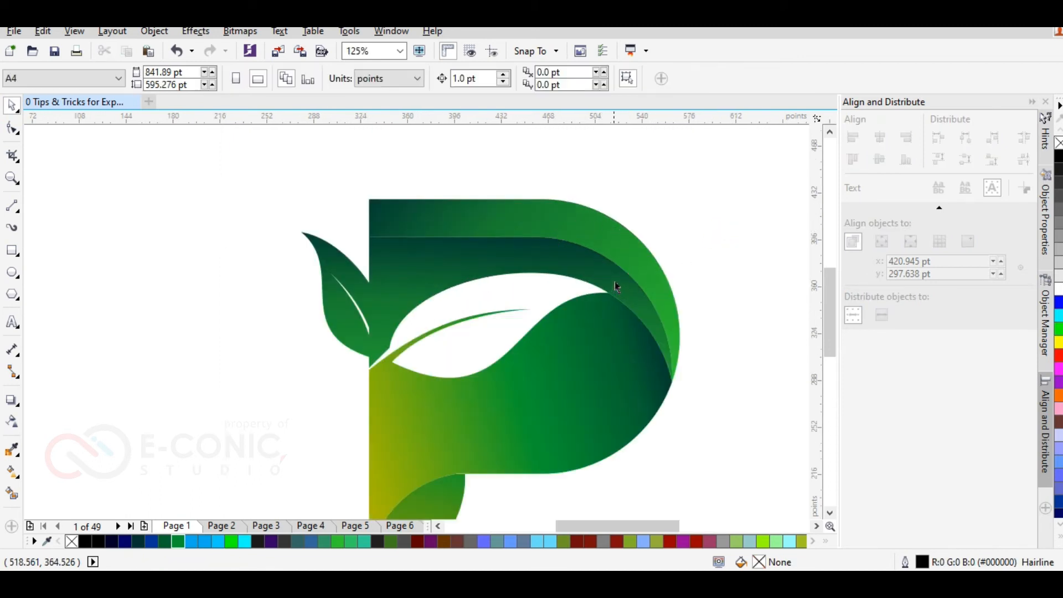
key("F4")
left_click(355, 224)
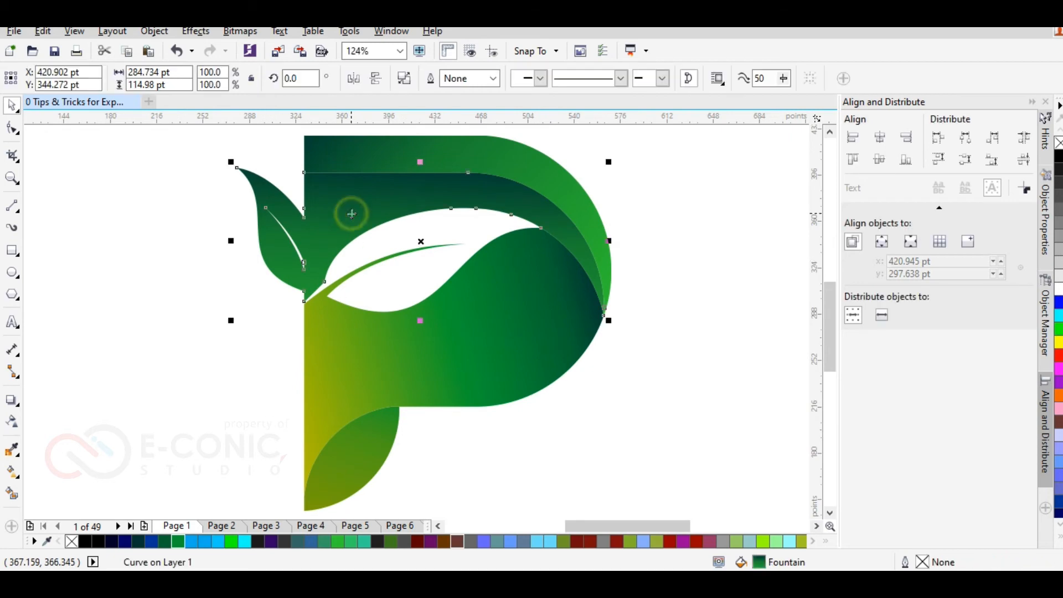
left_click(12, 474)
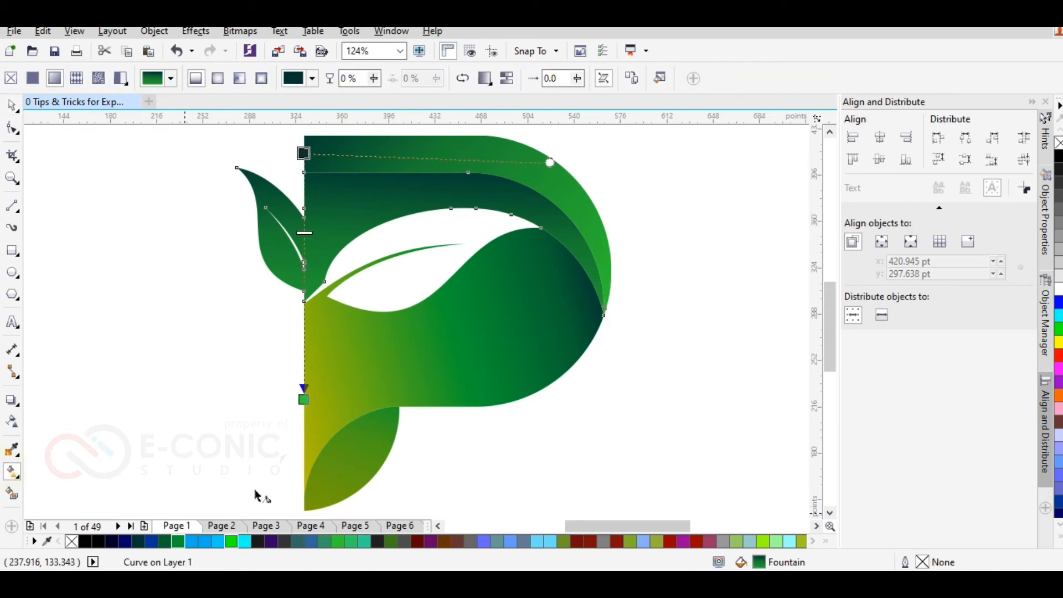
left_click(245, 542)
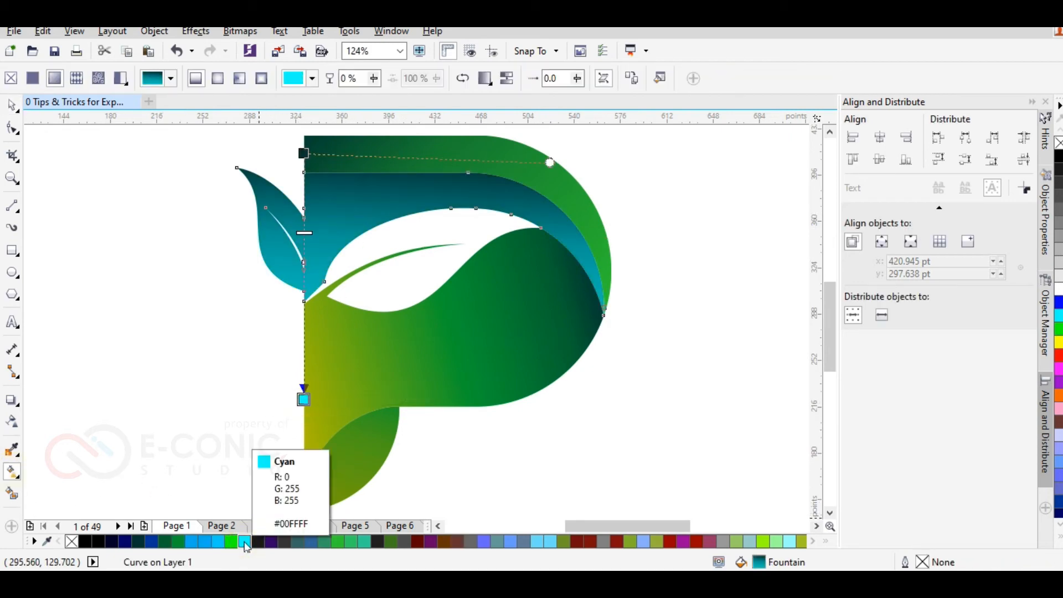
Step: Try blue, teal and light green end colours and a Grass Green start colour on the inner band and small leaf's gradient
left_click(206, 542)
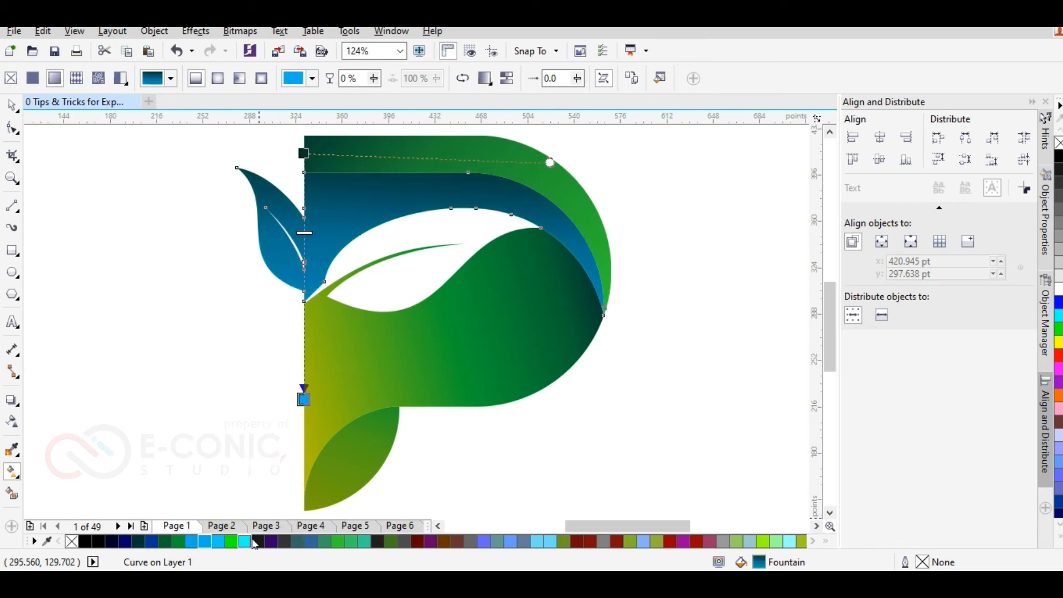
left_click(552, 542)
left_click(304, 153)
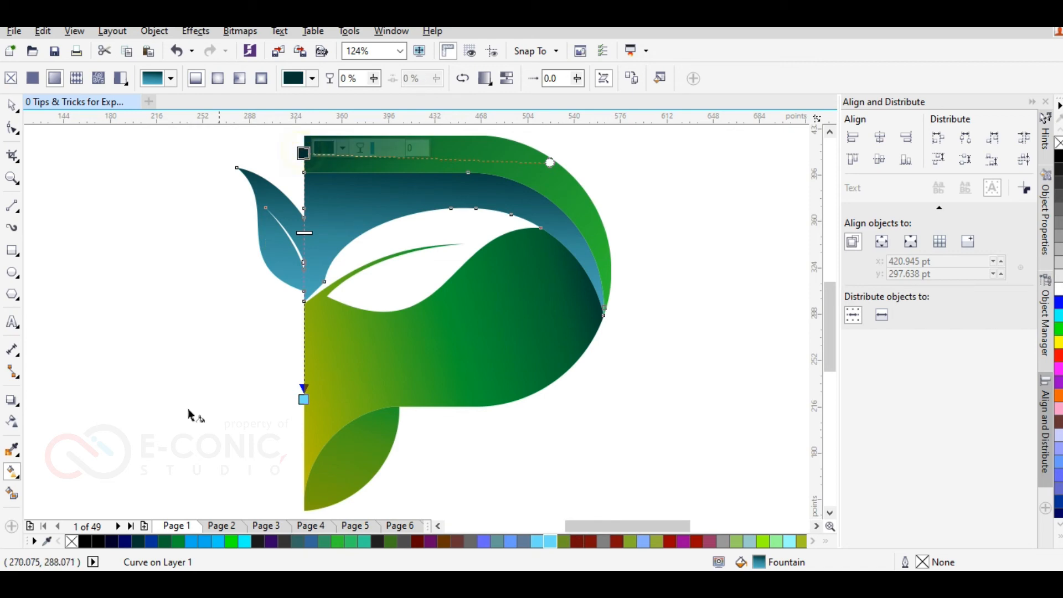
left_click(166, 542)
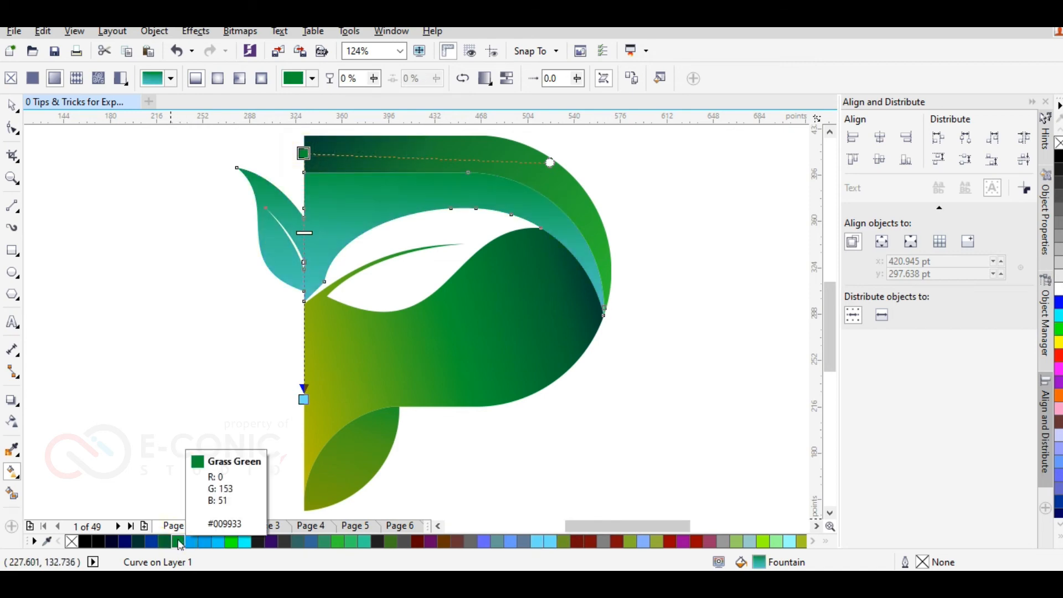
left_click(138, 542)
left_click(303, 399)
left_click(790, 545)
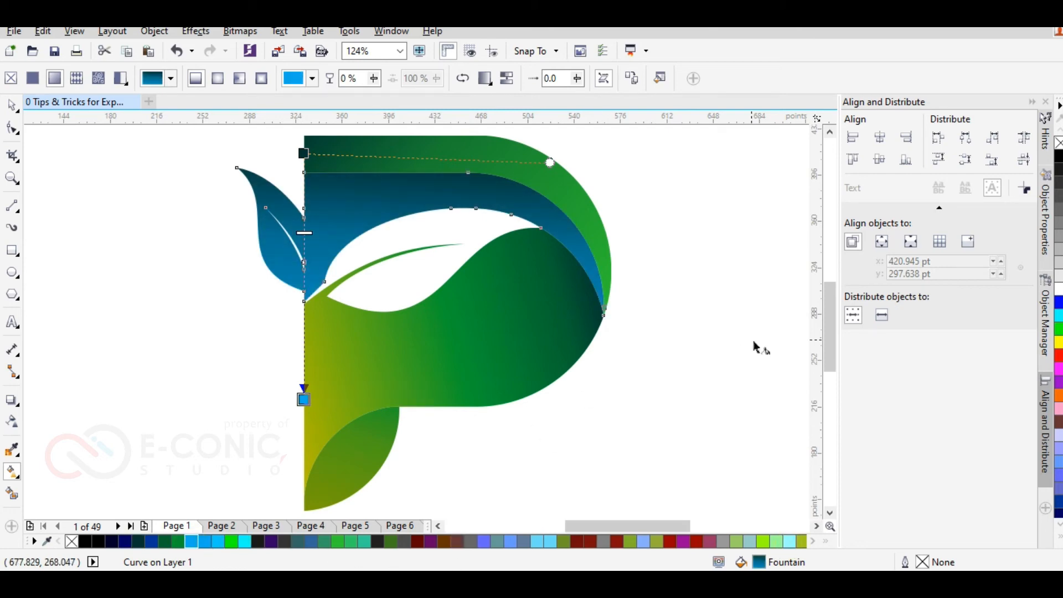
left_click(1060, 332)
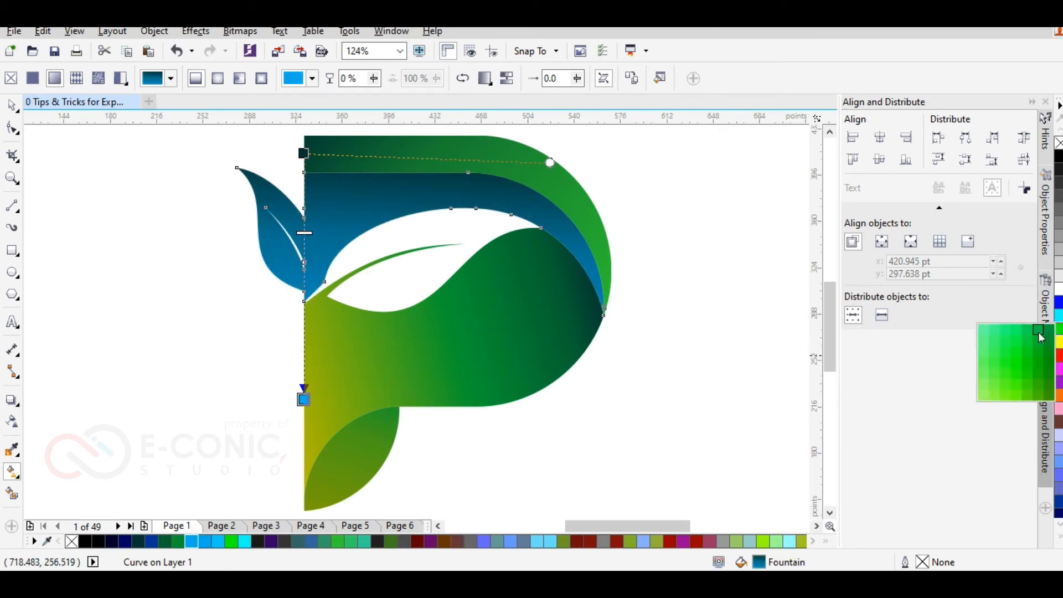
left_click(995, 327)
left_click(1060, 331)
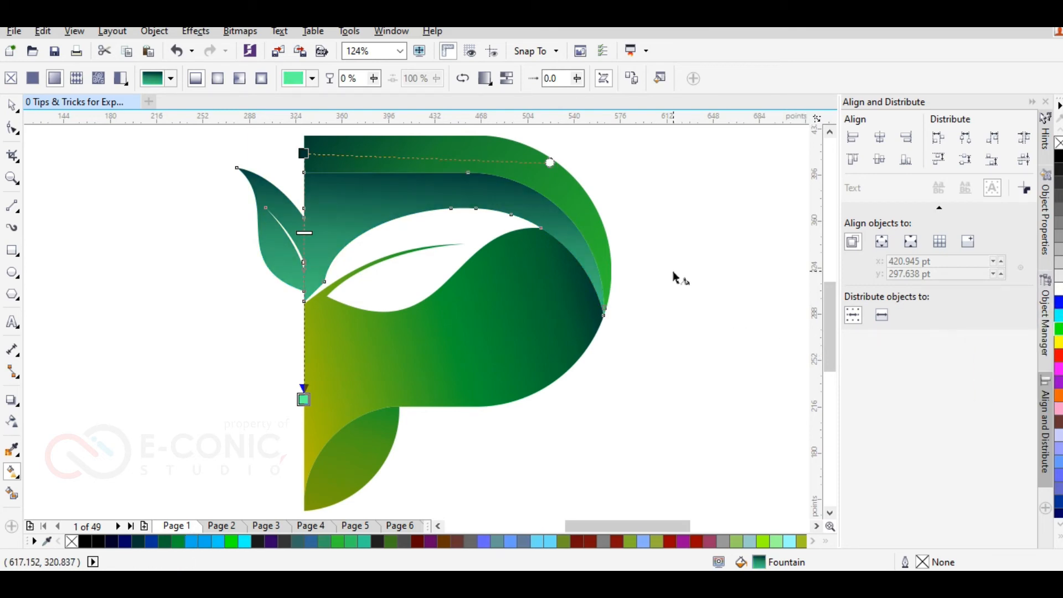
Step: Tilt the inner band and small leaf's gradient by moving its dark start right, above the middle of the band's straight top
left_click_drag(302, 151, 442, 139)
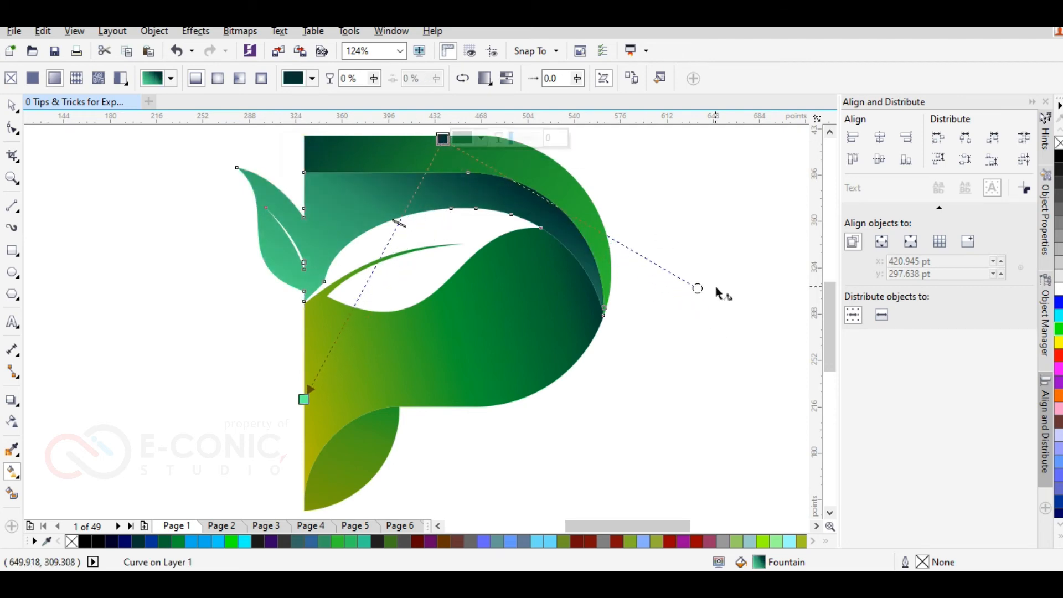
left_click_drag(700, 289, 728, 242)
left_click(442, 139)
left_click_drag(442, 139, 397, 139)
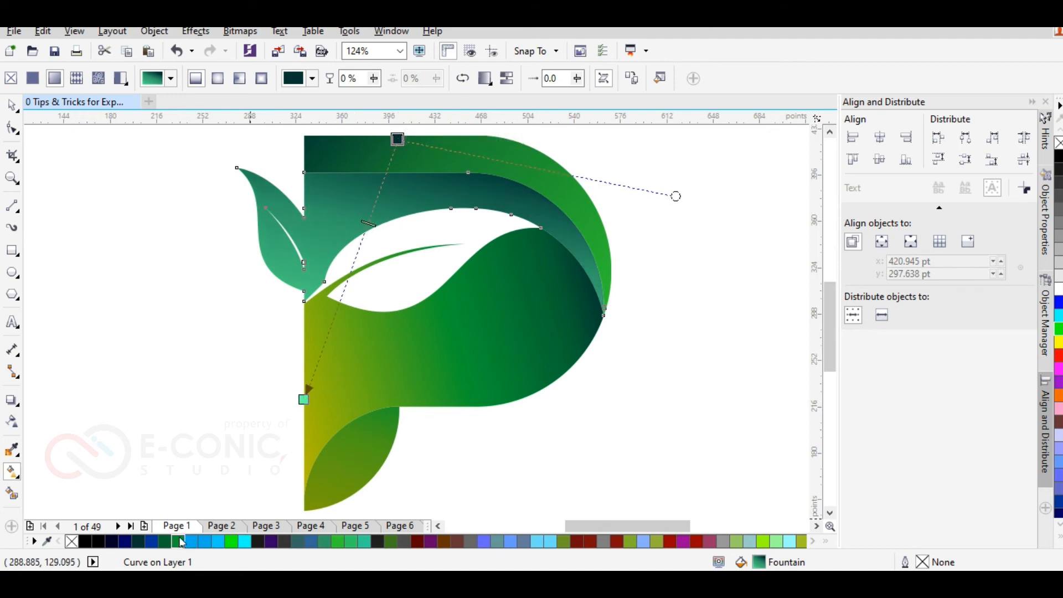
Step: Recolour the lower end of the inner band and small leaf's gradient to a bright emerald green mixed from Grass Green
left_click(305, 399)
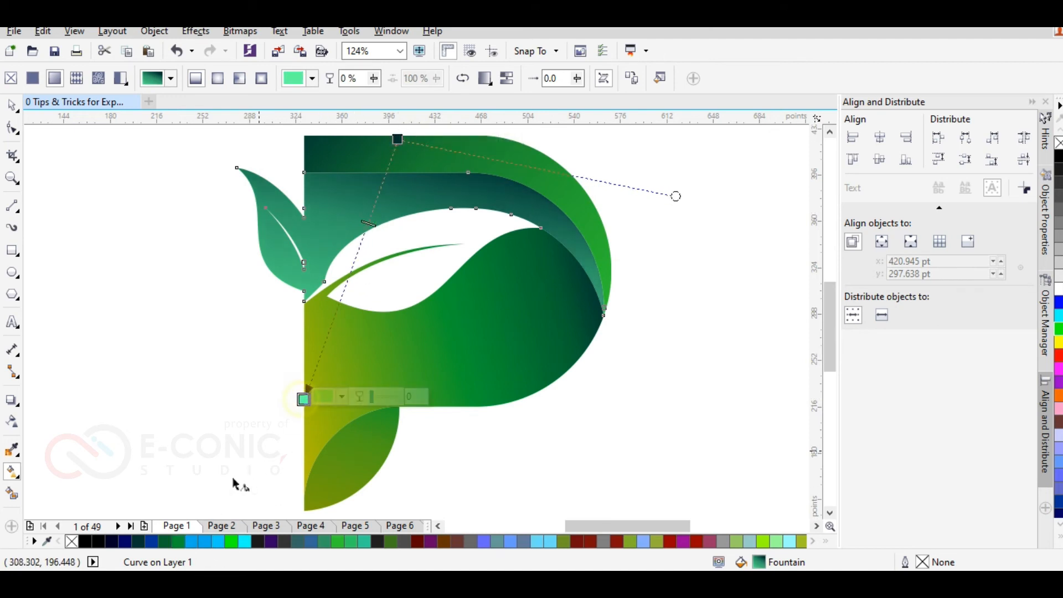
left_click(169, 542)
mouse_move(310, 398)
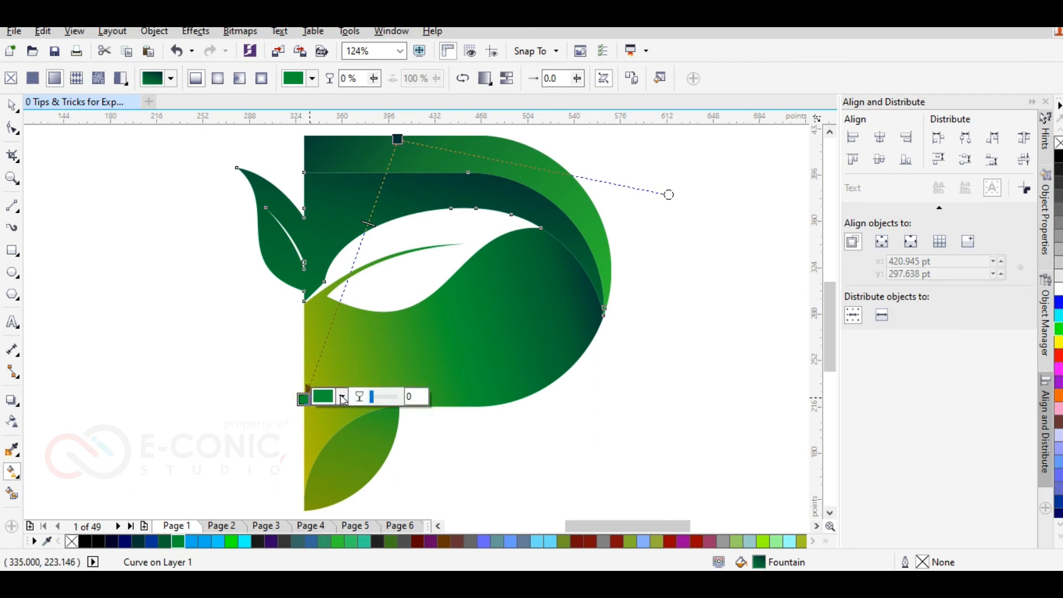
left_click(342, 397)
left_click(390, 304)
mouse_move(385, 301)
left_mouse_down()
mouse_move(368, 293)
mouse_move(390, 276)
left_mouse_up()
left_click(206, 331)
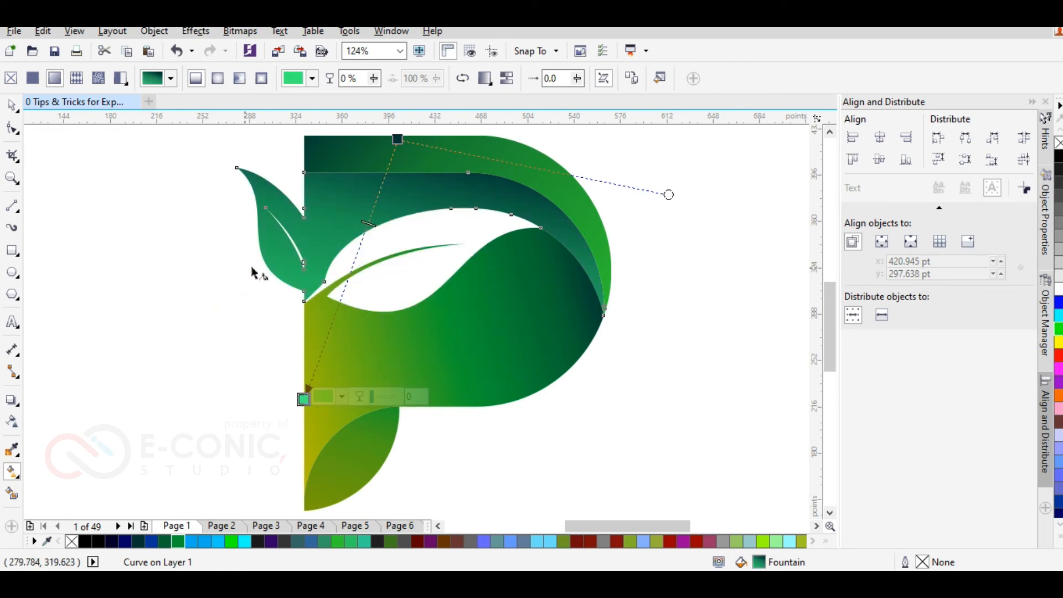
Step: Copy the inner band's gradient to the outer band and redirect it from dark at the upper left to bright green at the lower right
left_click(340, 207)
left_click(339, 159)
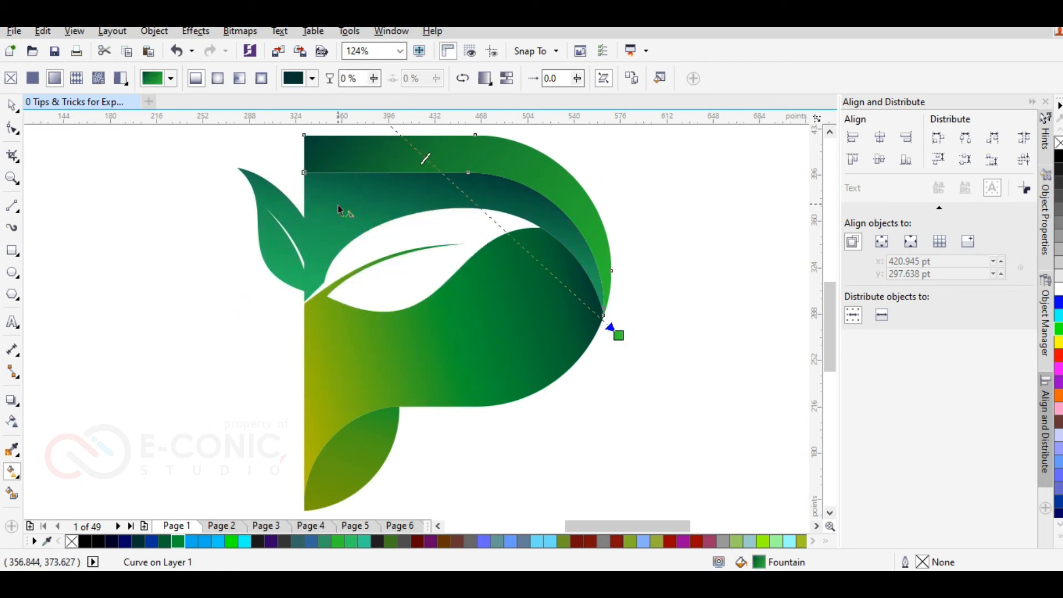
left_click(361, 200)
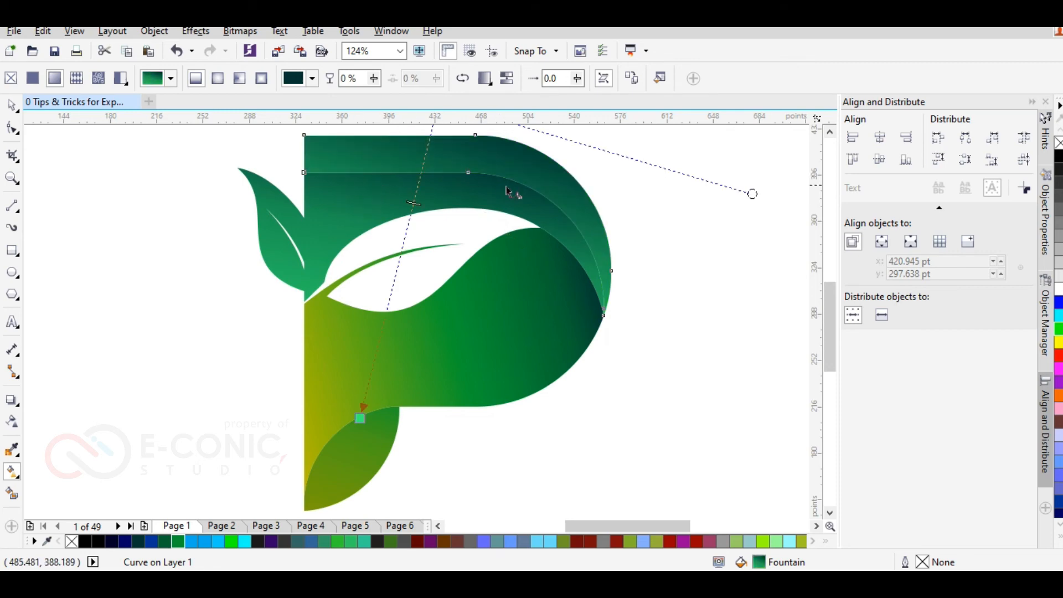
scroll(545, 219, "down", 2)
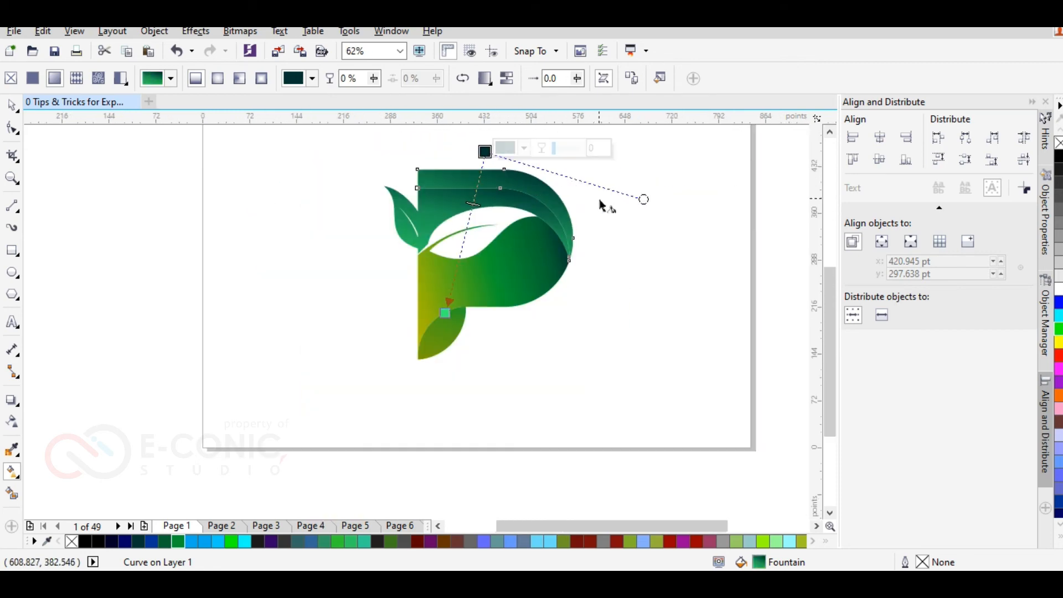
left_click_drag(644, 202, 659, 150)
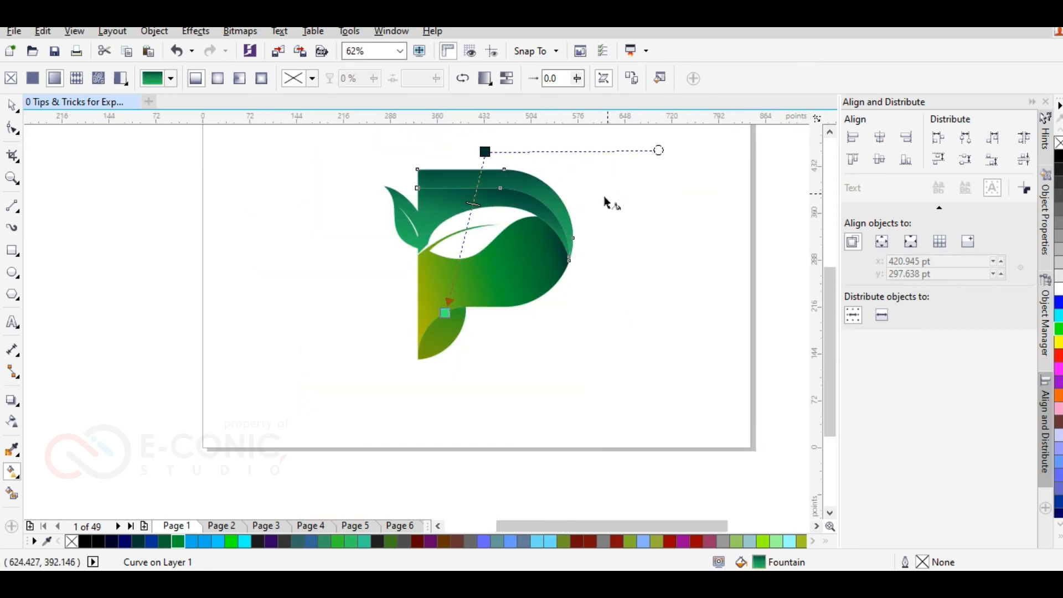
scroll(474, 150, "up", 1)
left_click_drag(496, 154, 415, 172)
left_click_drag(418, 475, 433, 416)
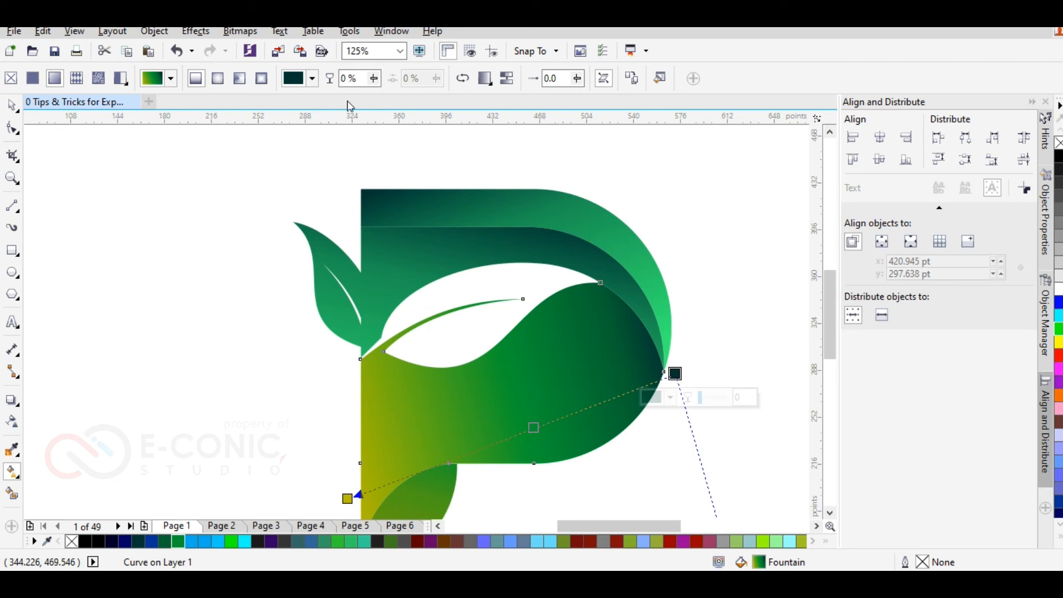
Step: Copy the outer band's gradient to the large body of the P and rotate it to run almost straight down
left_click(461, 208)
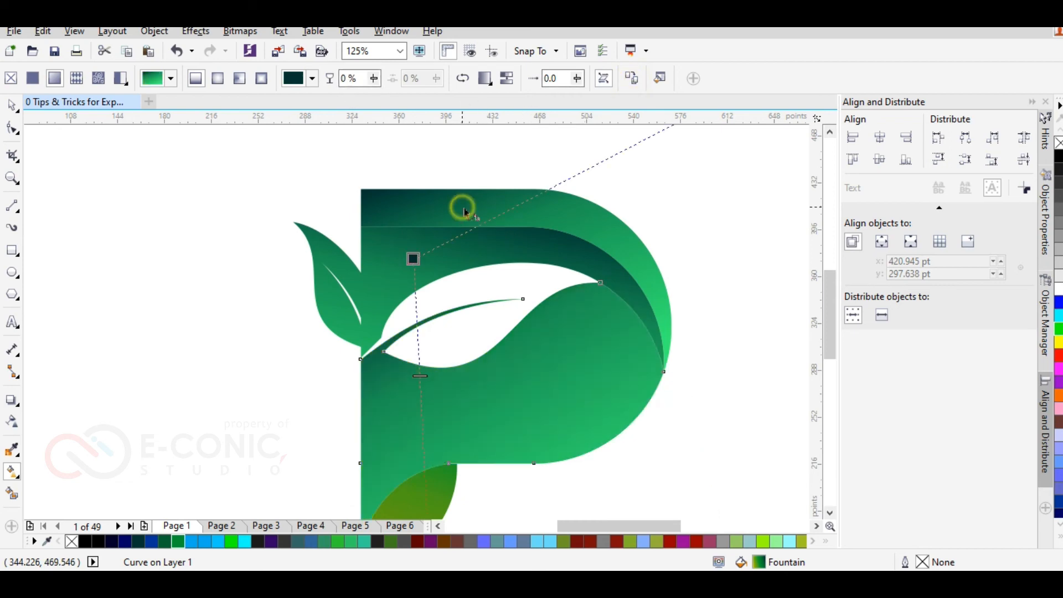
scroll(416, 259, "down", 2)
left_click_drag(574, 173, 572, 241)
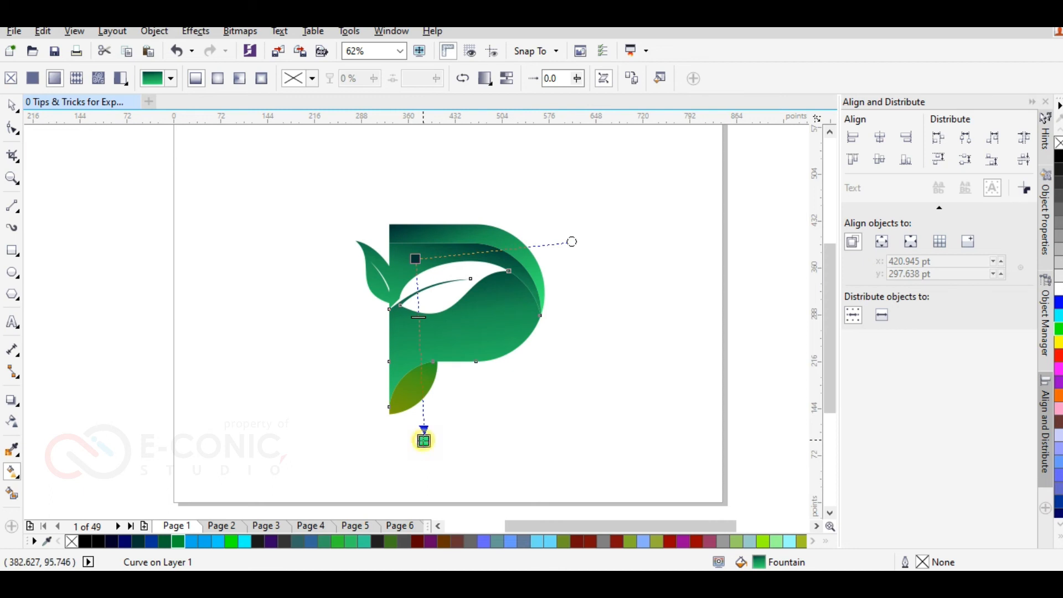
Step: Make the body's gradient run from dark green at its upper right edge to orange just beyond its lower left side
left_click(424, 440)
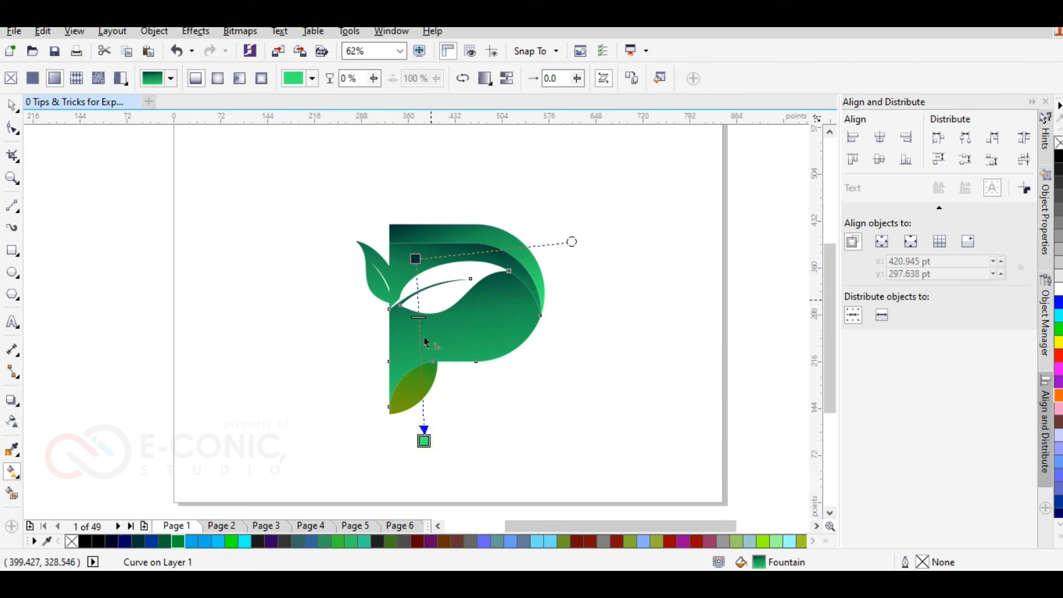
left_click(1058, 395)
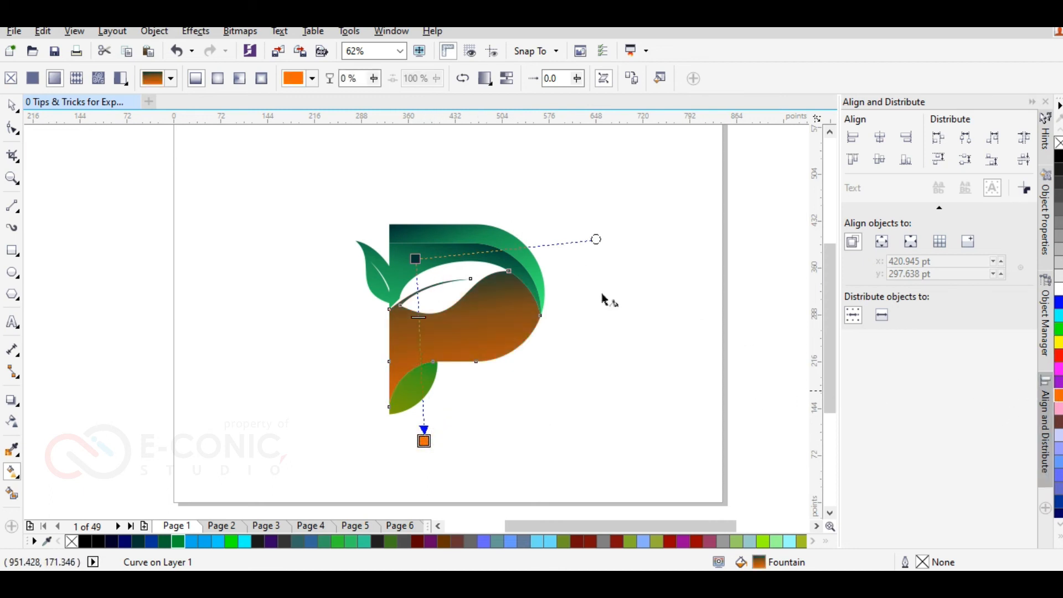
left_click_drag(415, 258, 533, 281)
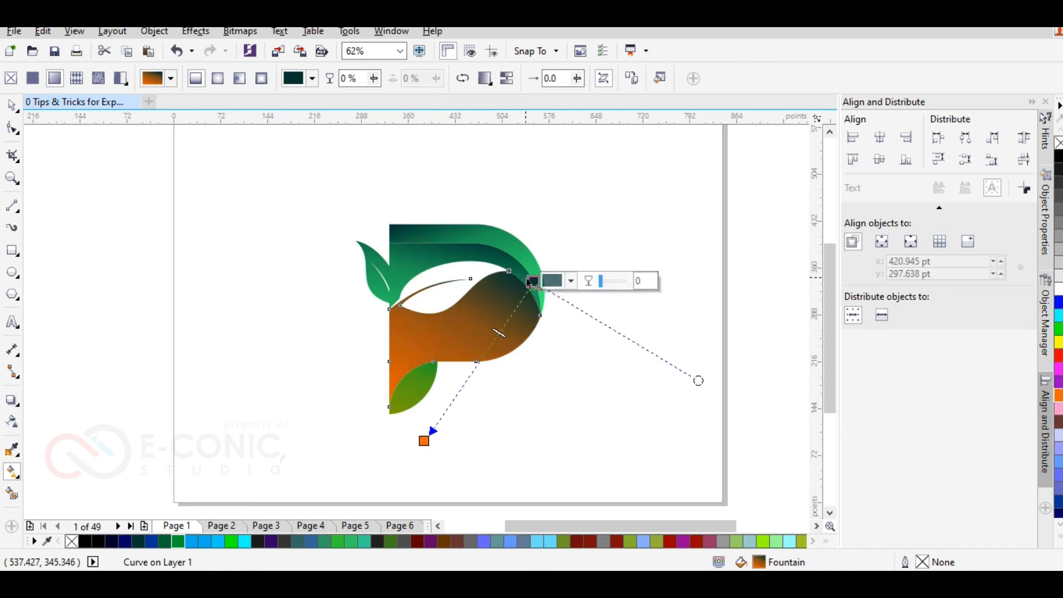
left_click(1058, 330)
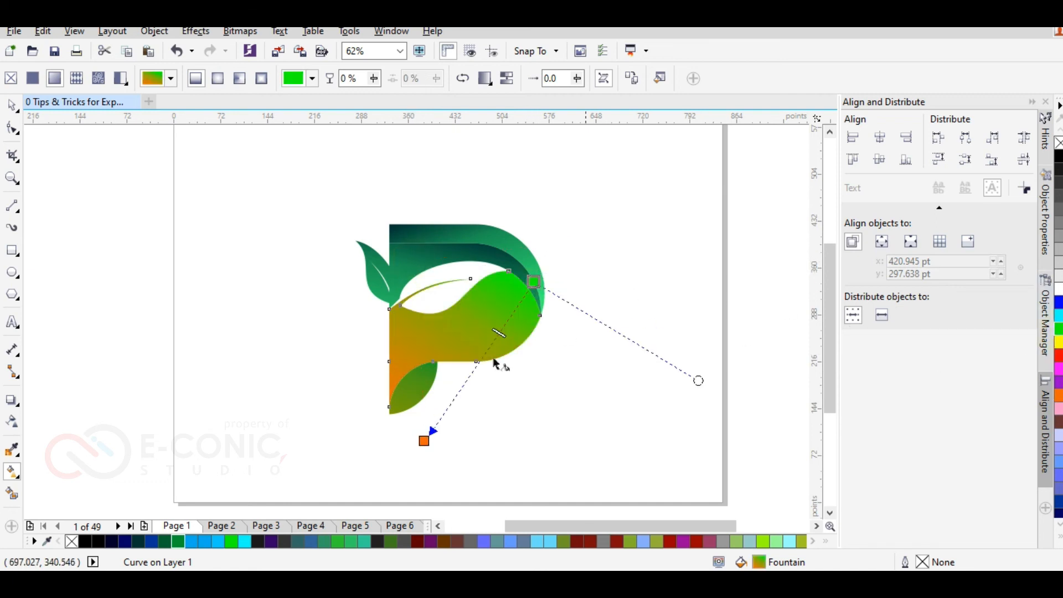
left_click(165, 542)
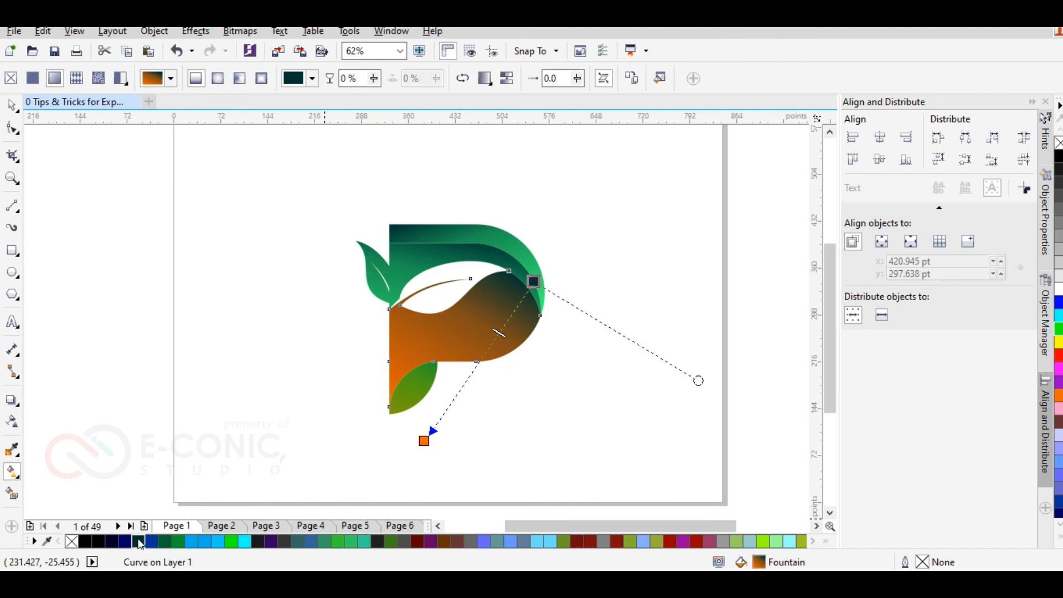
left_click_drag(424, 440, 361, 381)
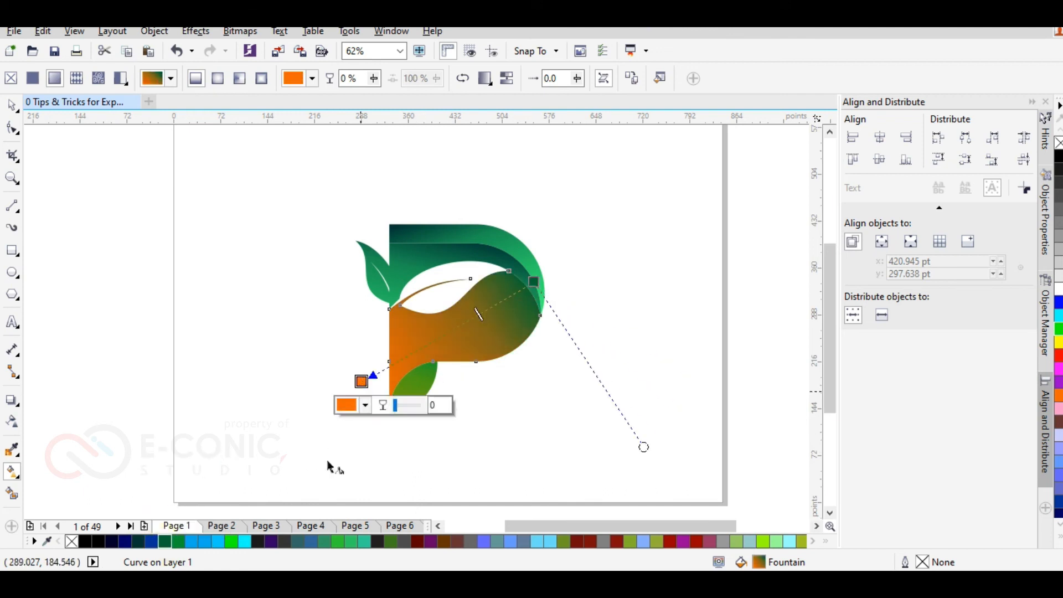
Step: Change the lower left end colour of the body's gradient to amber yellow
left_click(1058, 539)
left_click(1021, 476)
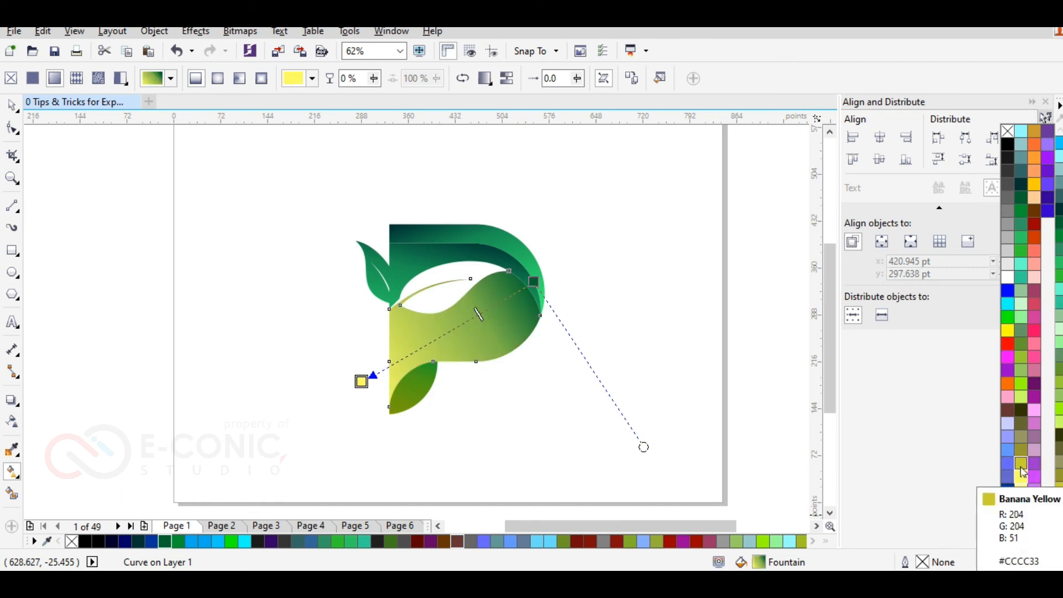
left_click(1035, 185)
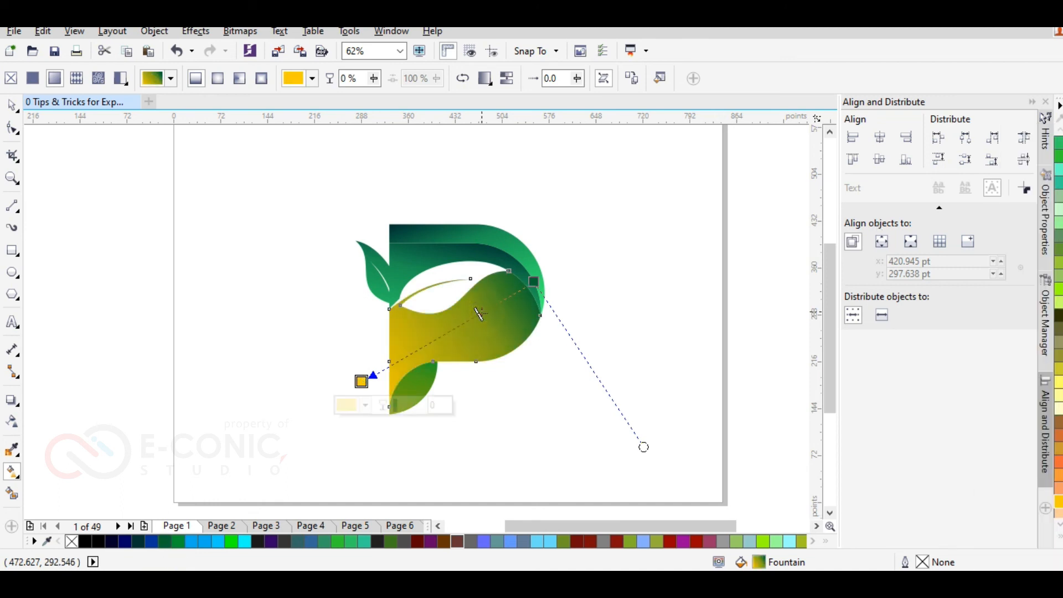
Step: Add a middle colour stop to the body's gradient and colour it grass green
double_click(480, 313)
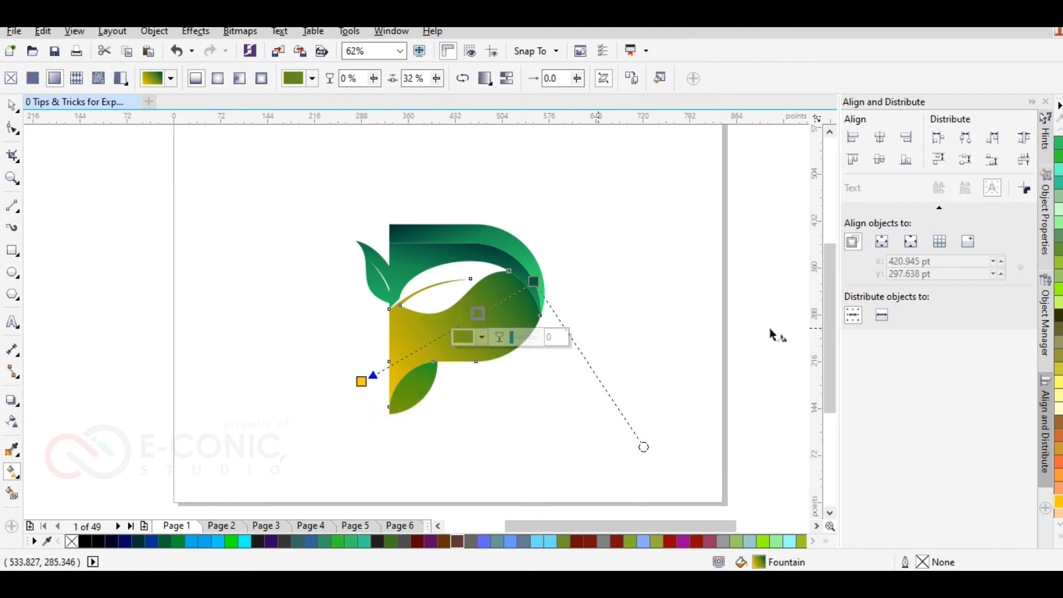
left_click(1058, 157)
scroll(1059, 183, "up", 3)
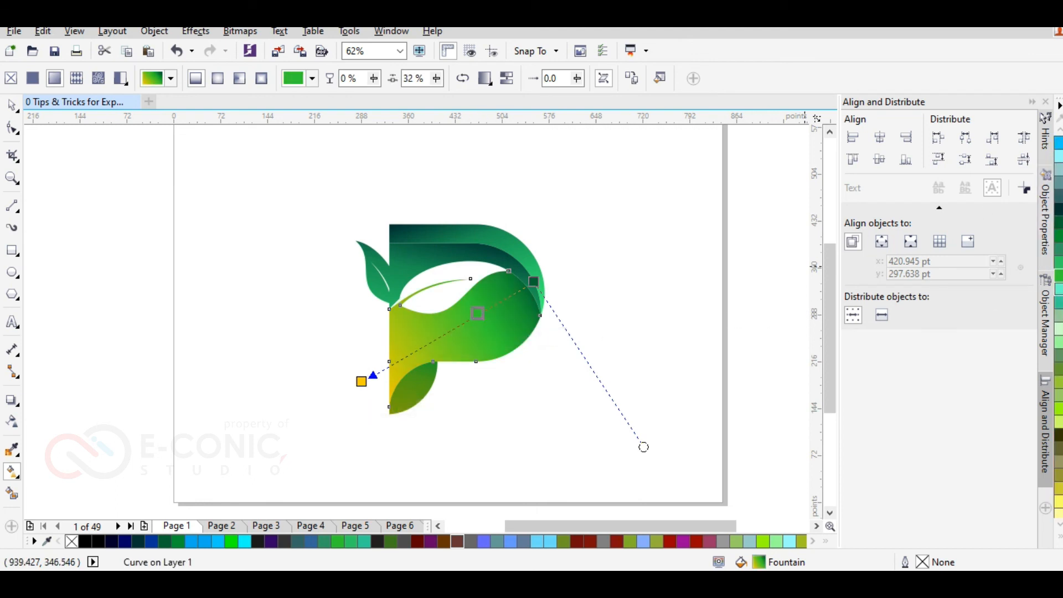
left_click(1059, 243)
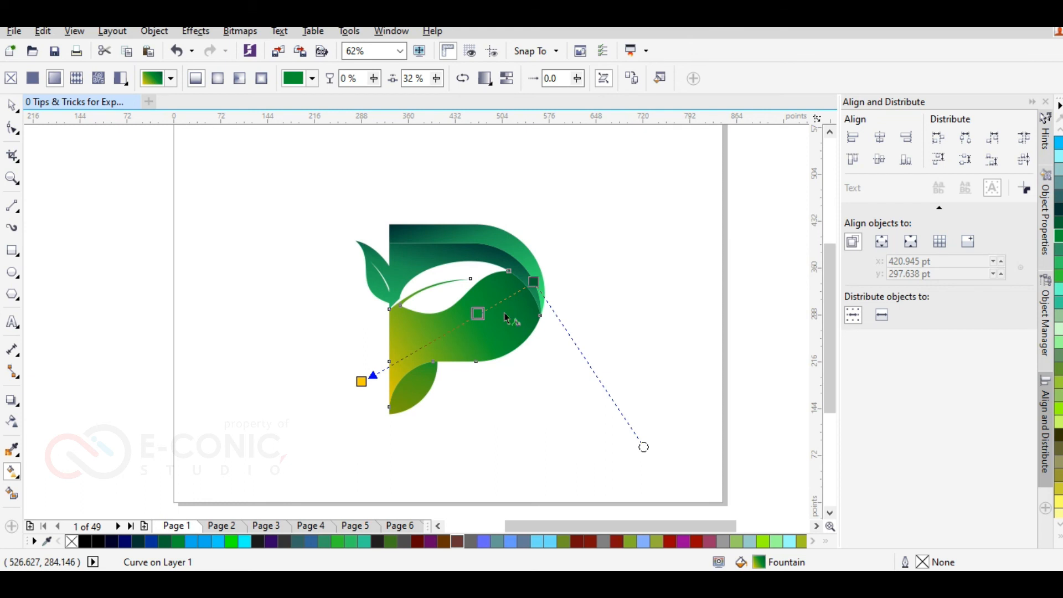
Step: Refine the body's gradient by placing the middle stop at 45%, shifting both ends slightly and colouring the start dark teal
left_click_drag(446, 332, 446, 332)
left_click_drag(533, 282, 530, 301)
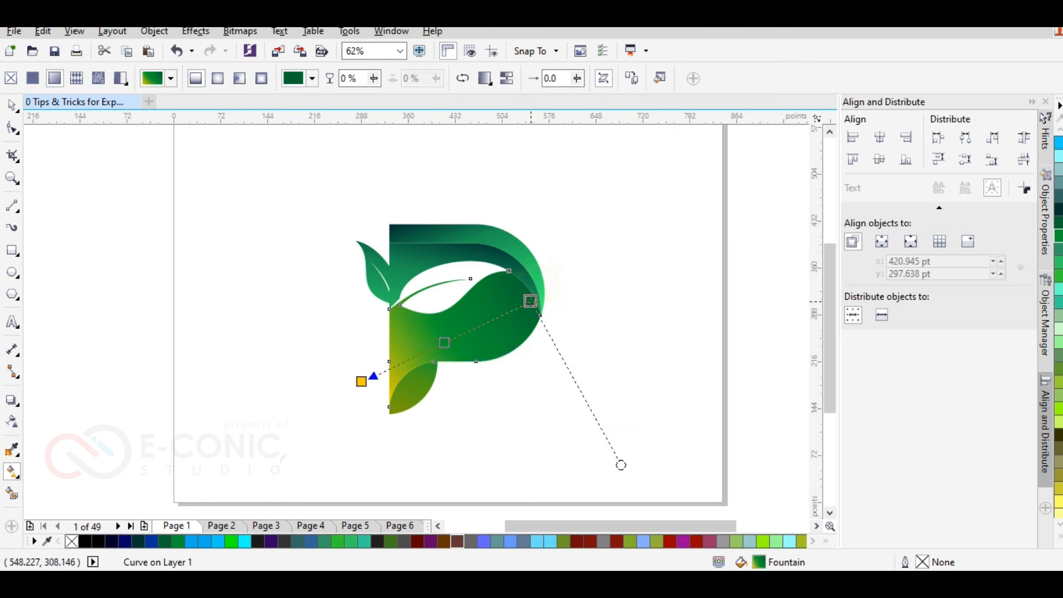
left_click(1058, 210)
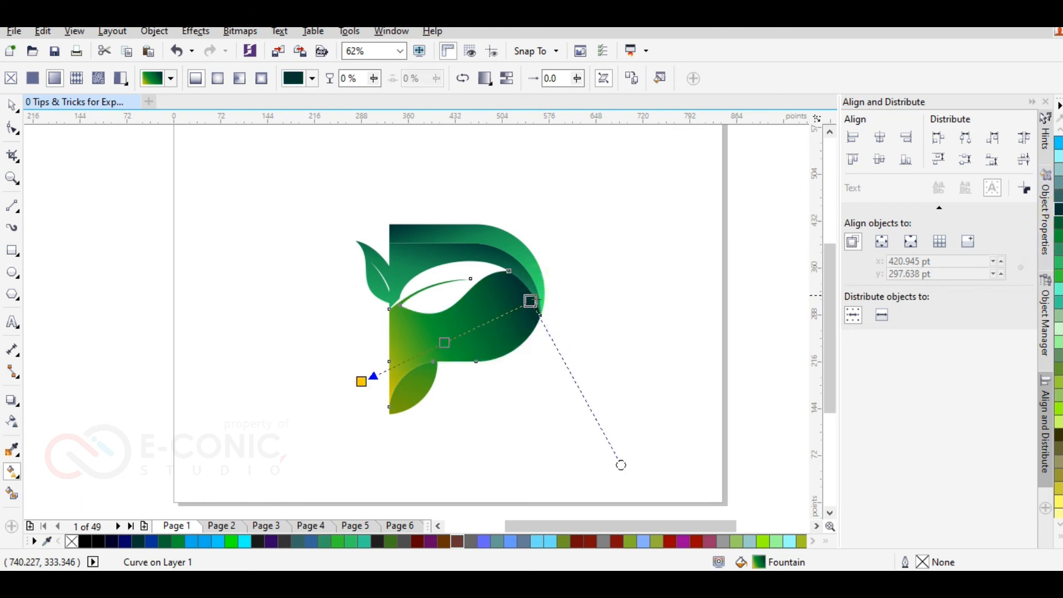
mouse_move(446, 343)
left_mouse_down()
mouse_move(463, 333)
mouse_move(454, 337)
left_mouse_up()
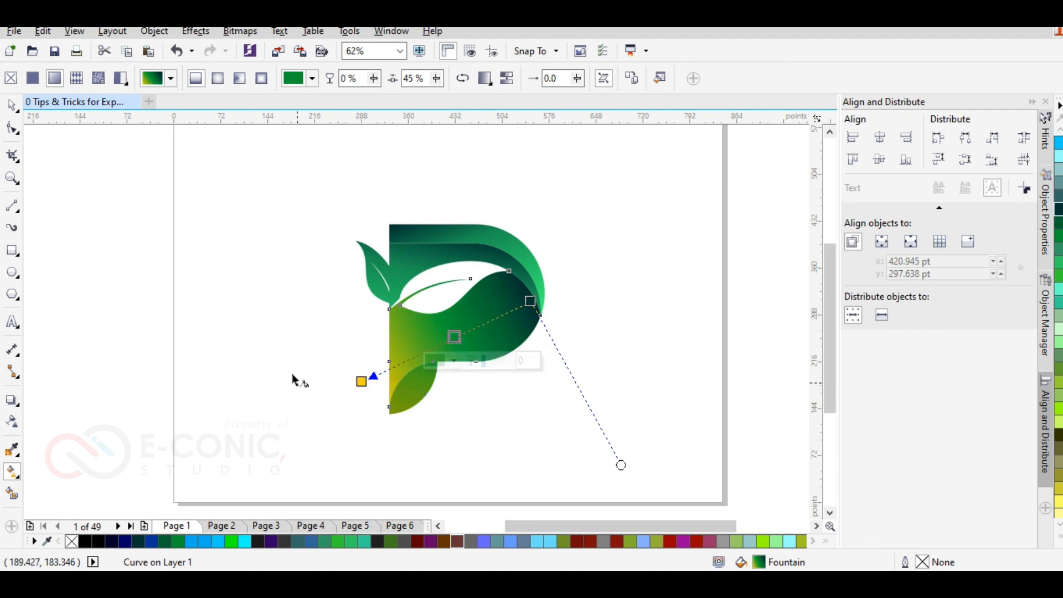
left_click_drag(362, 387, 366, 364)
Step: Colour the start of the leg leaf's gradient dark green and move it slightly closer to the leaf
left_click(414, 375)
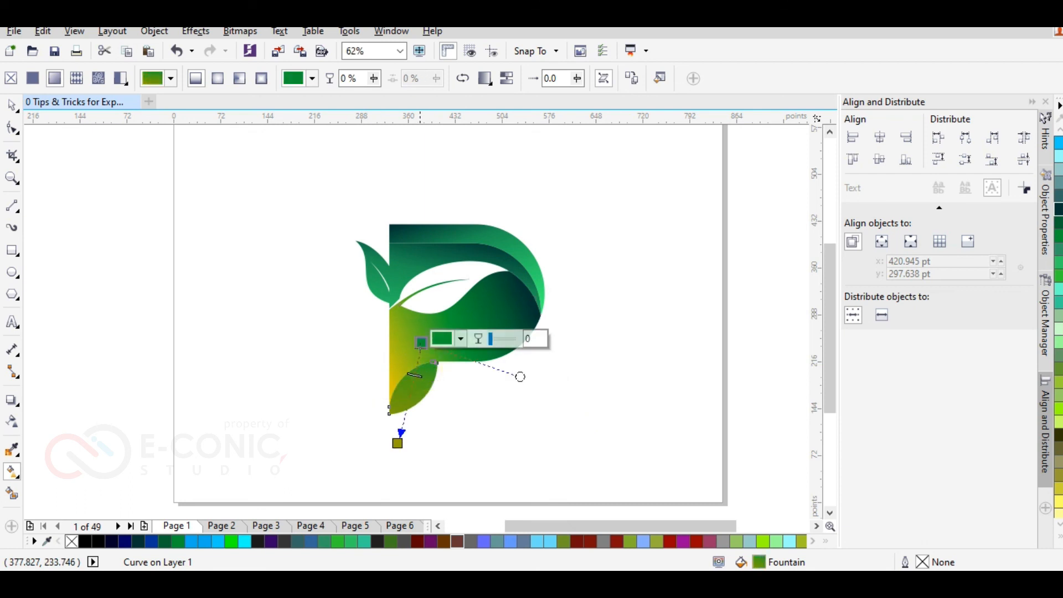
left_click(170, 545)
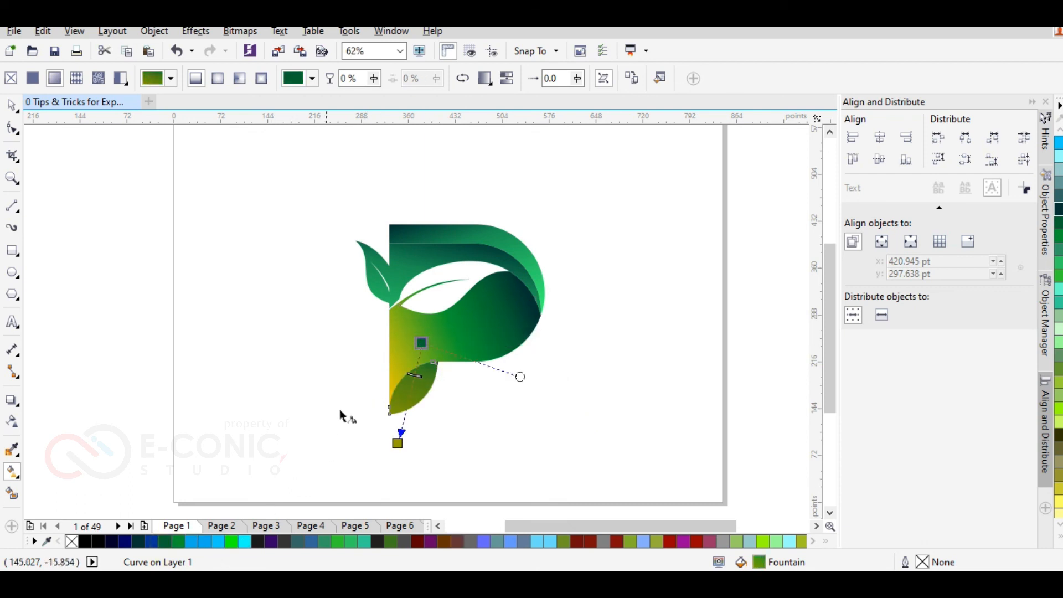
left_click_drag(422, 343, 418, 354)
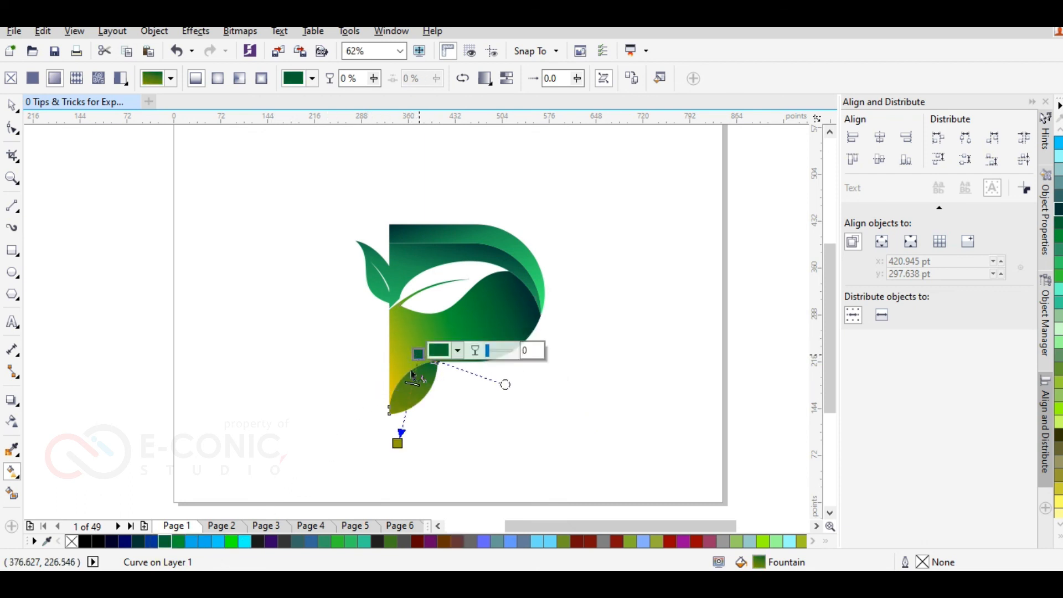
Step: Colour the start of the leg leaf's gradient medium green and shift both gradient ends towards the P's left edge
left_click(191, 543)
left_click(177, 543)
mouse_move(418, 356)
left_mouse_down()
mouse_move(413, 369)
mouse_move(403, 354)
left_mouse_up()
left_click_drag(397, 444, 390, 427)
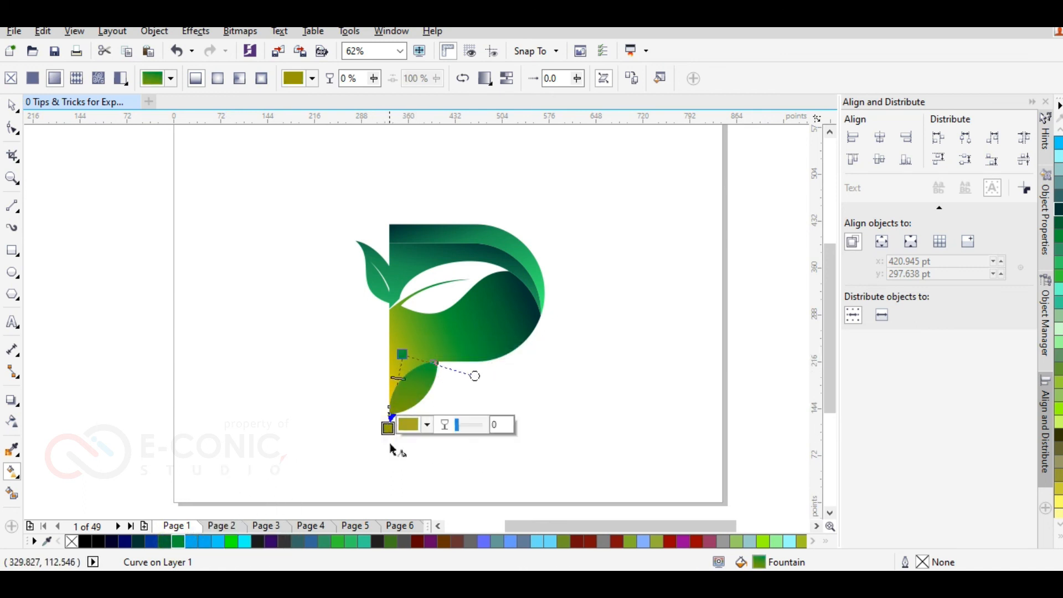
Step: Colour the end of the leg leaf's gradient amber yellow and place its start on the leaf's upper edge in dark green
left_click(1058, 505)
left_click(1059, 488)
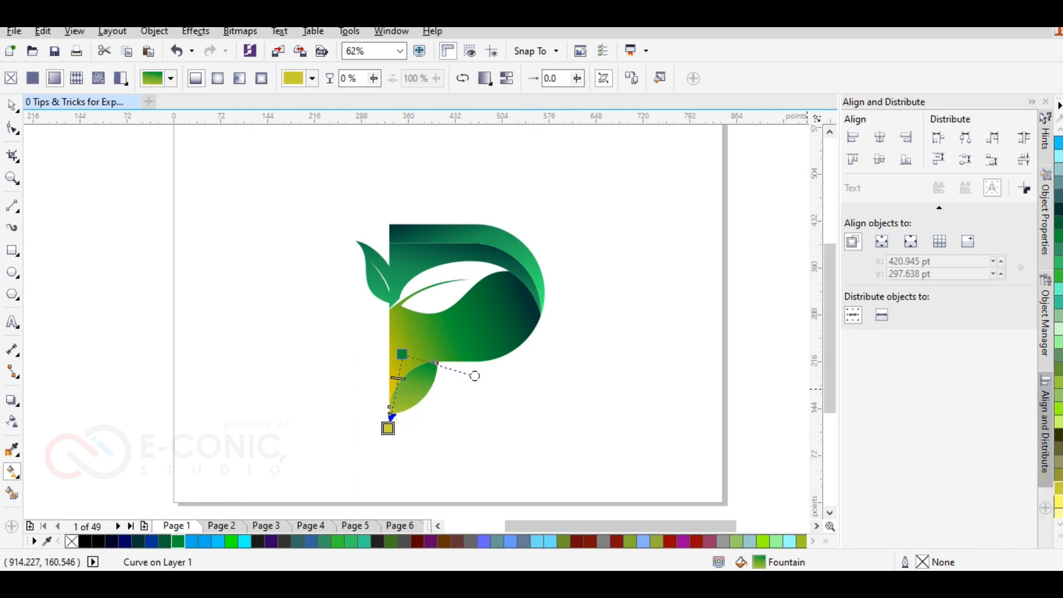
scroll(1058, 332, "down", 3)
left_click(1059, 461)
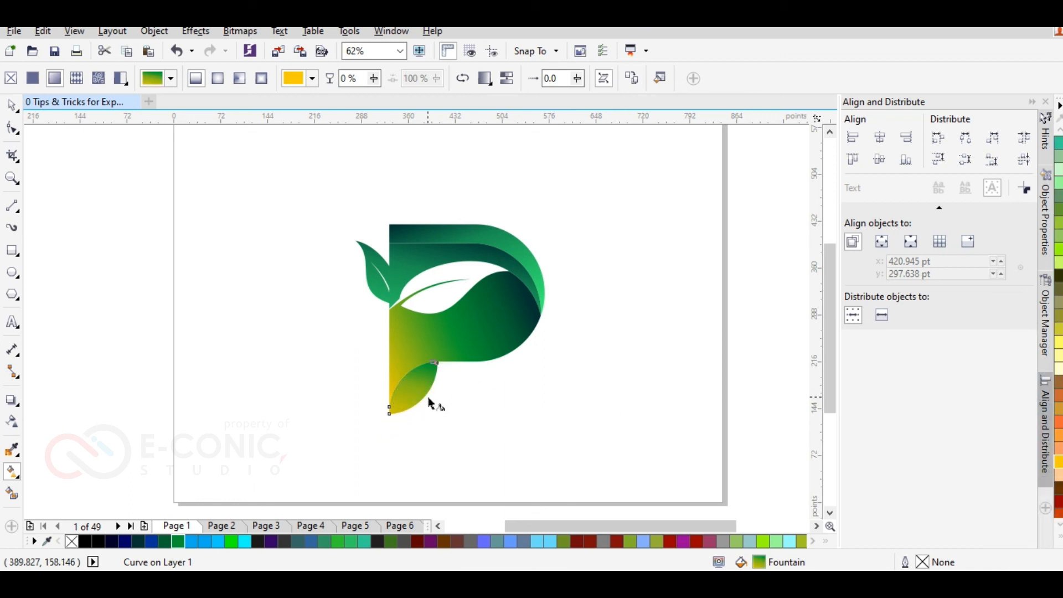
scroll(425, 398, "up", 3)
left_click_drag(328, 228, 416, 261)
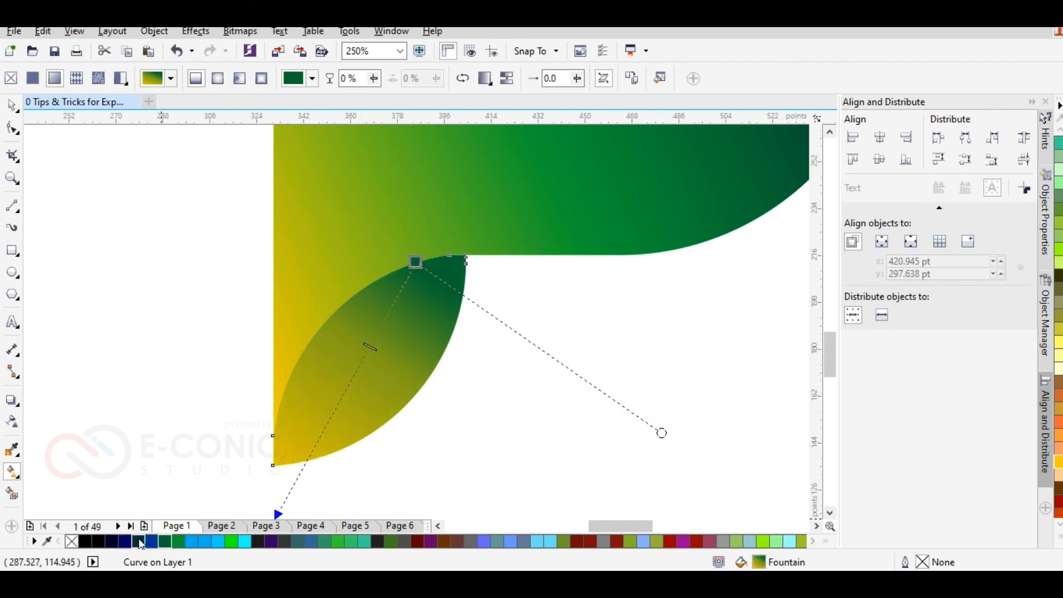
Step: Try dark teal, Spring Green and turquoise as the start colour of the leg leaf's gradient
left_click(141, 543)
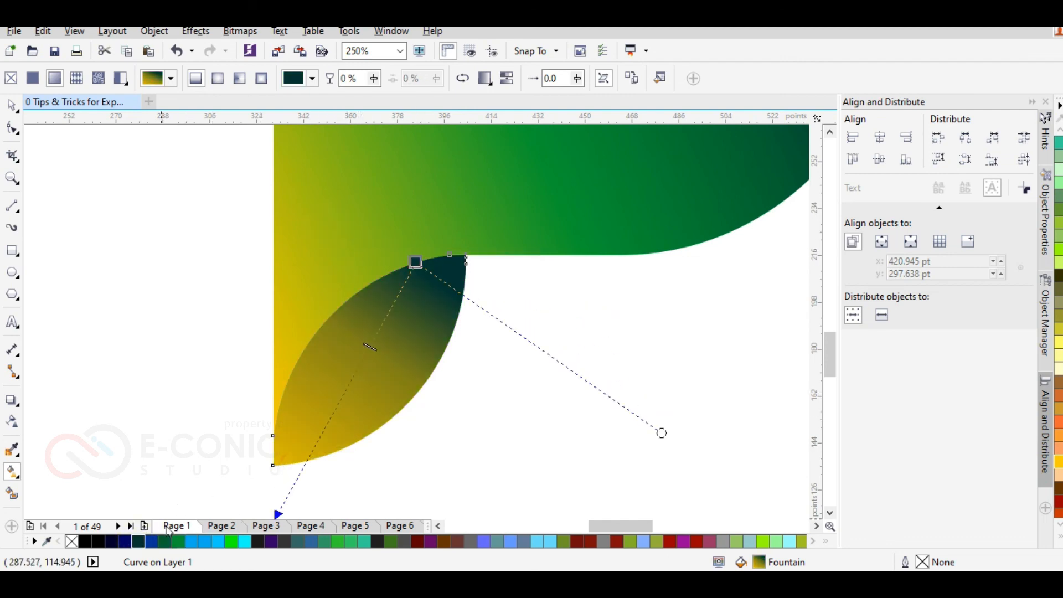
left_click(338, 541)
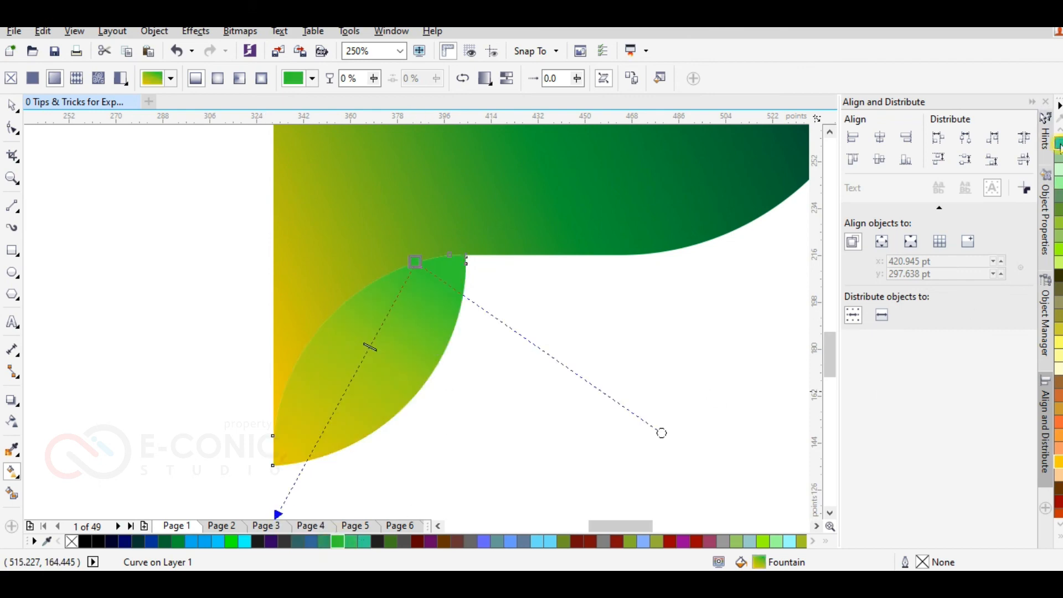
left_click(1058, 143)
scroll(1058, 143, "up", 3)
scroll(1059, 143, "up", 3)
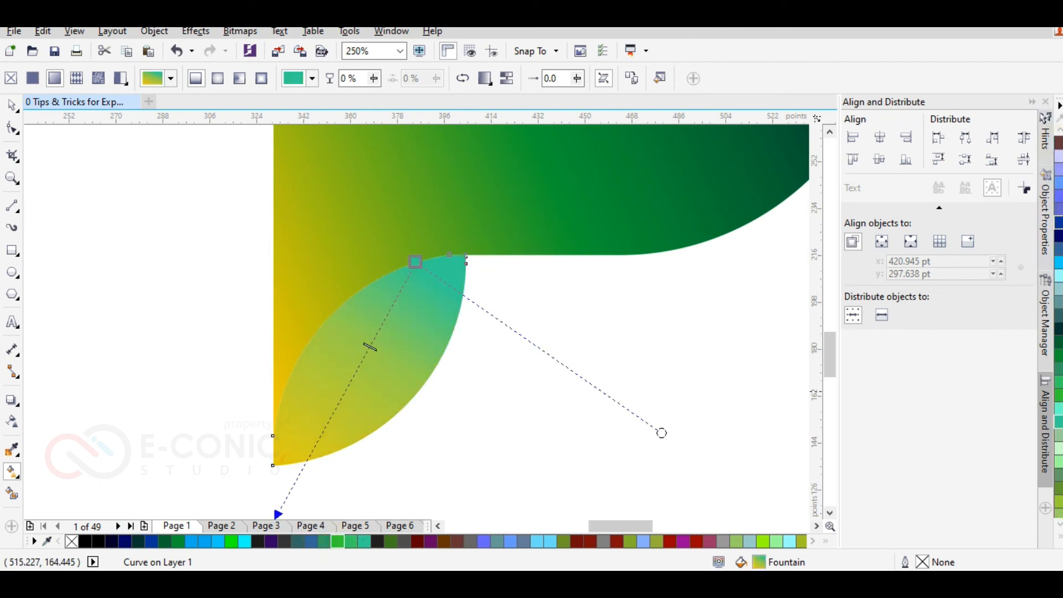
Step: Restore the dark green start of the leg leaf's gradient and angle the gradient to run more steeply down the leaf
left_click_drag(414, 256, 362, 288)
key("ctrl+z")
left_click_drag(589, 403, 601, 273)
left_click(577, 349)
scroll(578, 349, "down", 4)
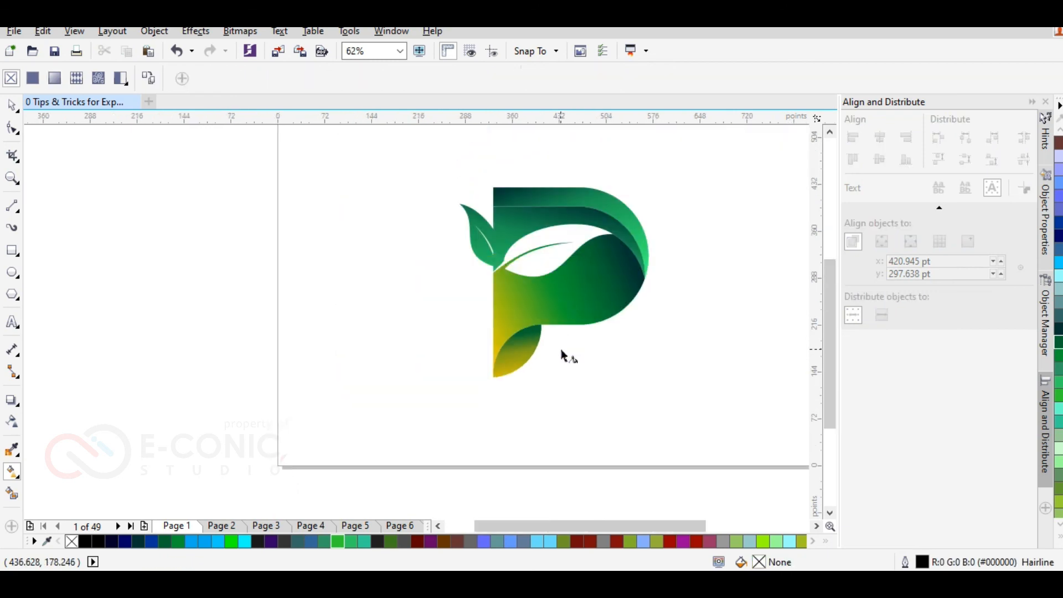
Step: Select the P's outer top band and swing the lower end of its gradient towards the letter's left edge
scroll(623, 225, "up", 2)
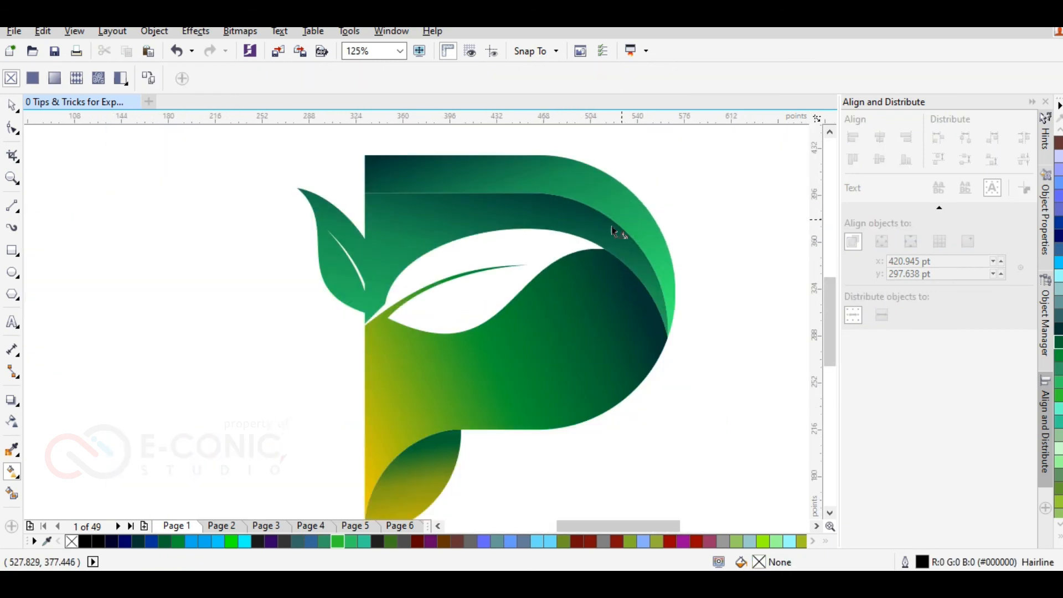
left_click(413, 167)
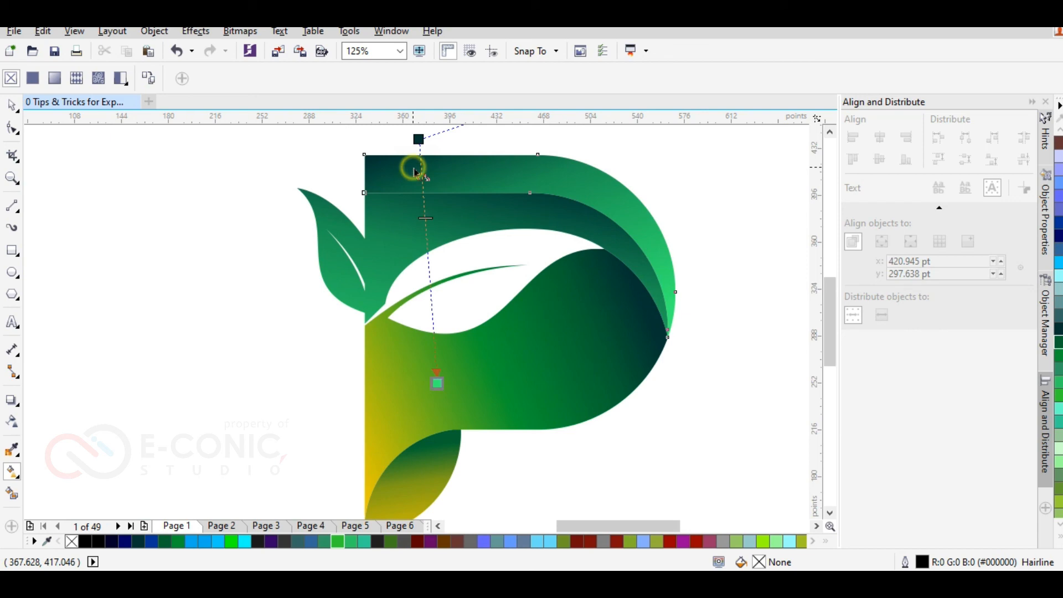
left_click_drag(435, 383, 386, 381)
left_click(386, 381)
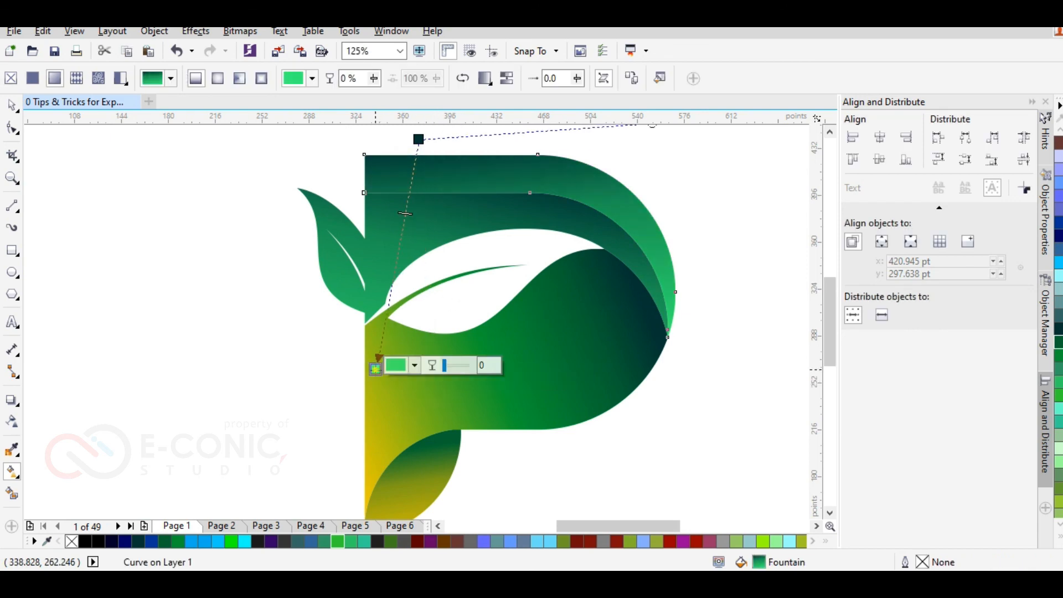